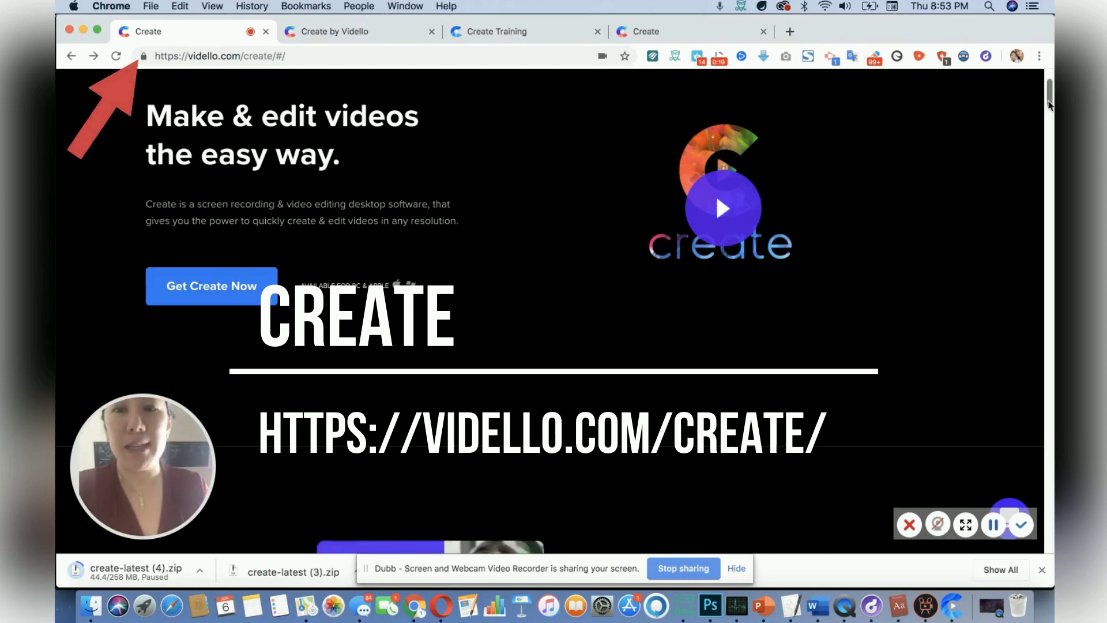
Step: Look through the Create product page, including its example videos, text-to-speech section, media library and feature list
scroll(1046, 153, "down", 10)
scroll(550, 312, "down", 15)
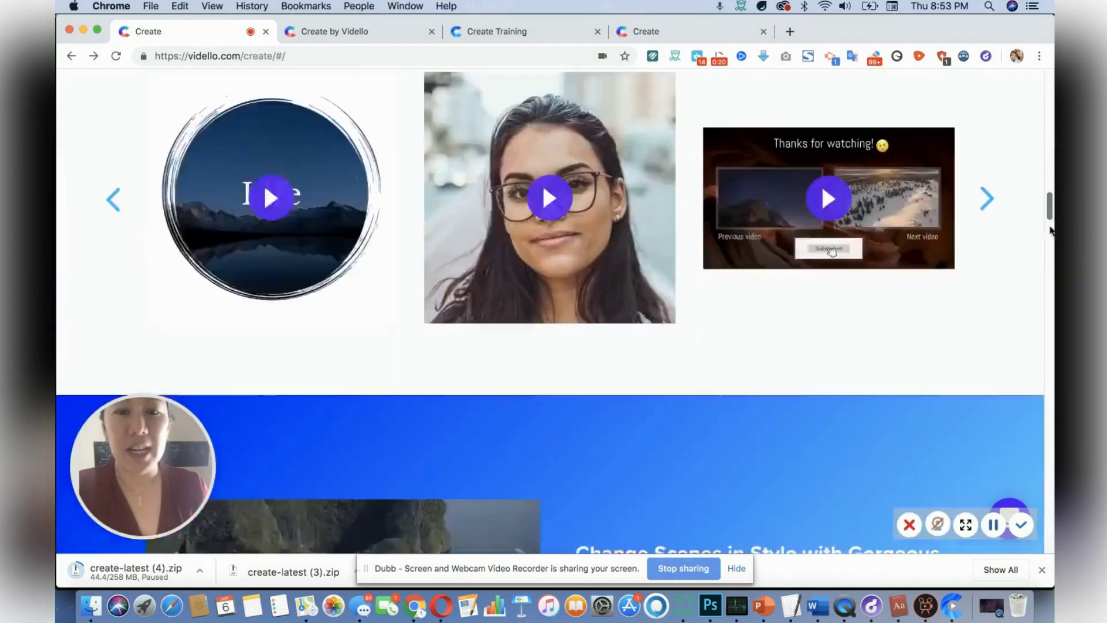
scroll(550, 312, "down", 15)
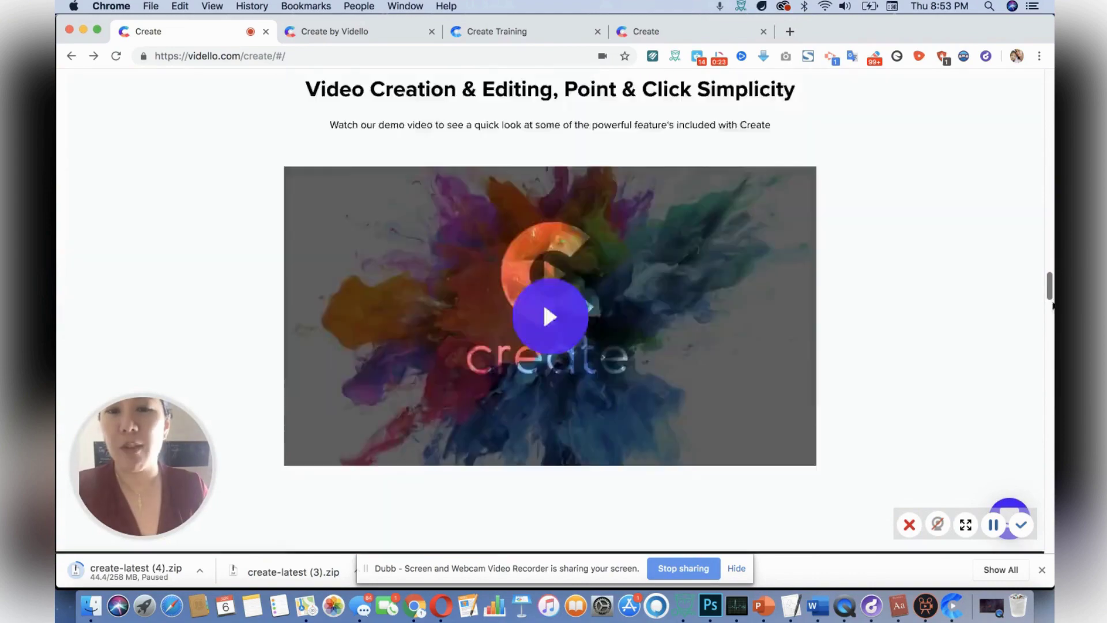
scroll(550, 311, "down", 5)
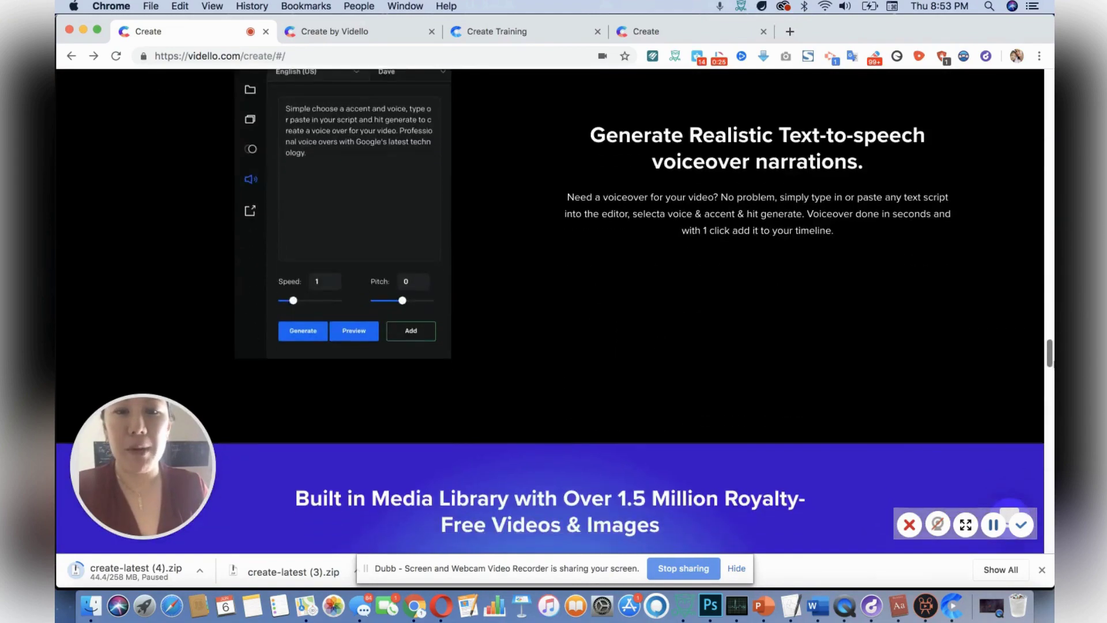
scroll(550, 311, "up", 15)
scroll(550, 311, "down", 4)
scroll(542, 78, "down", 10)
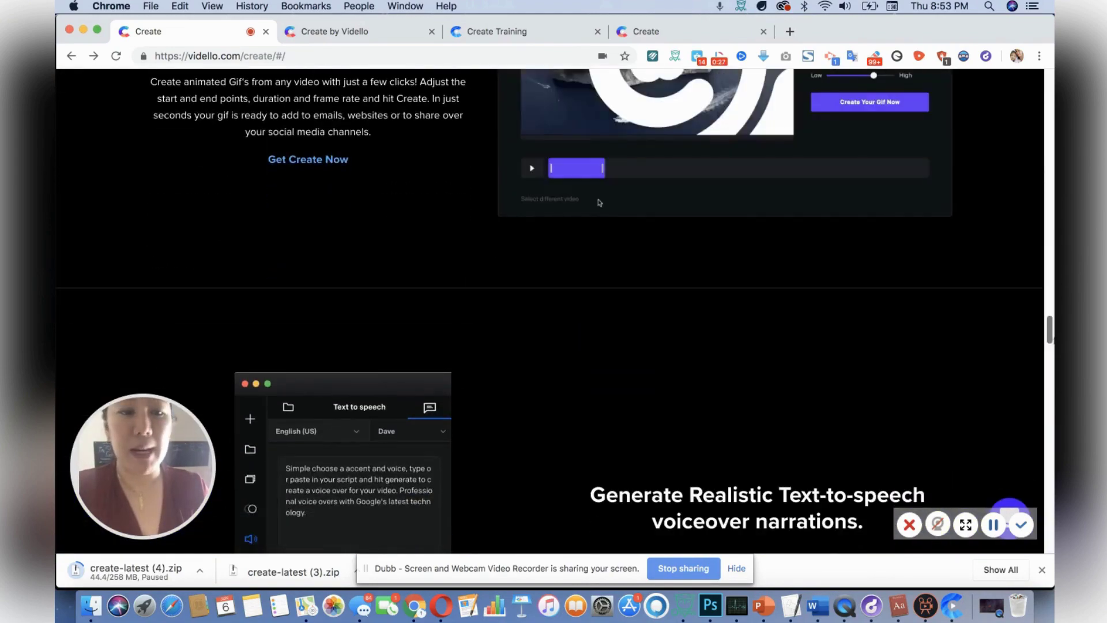
scroll(727, 462, "down", 11)
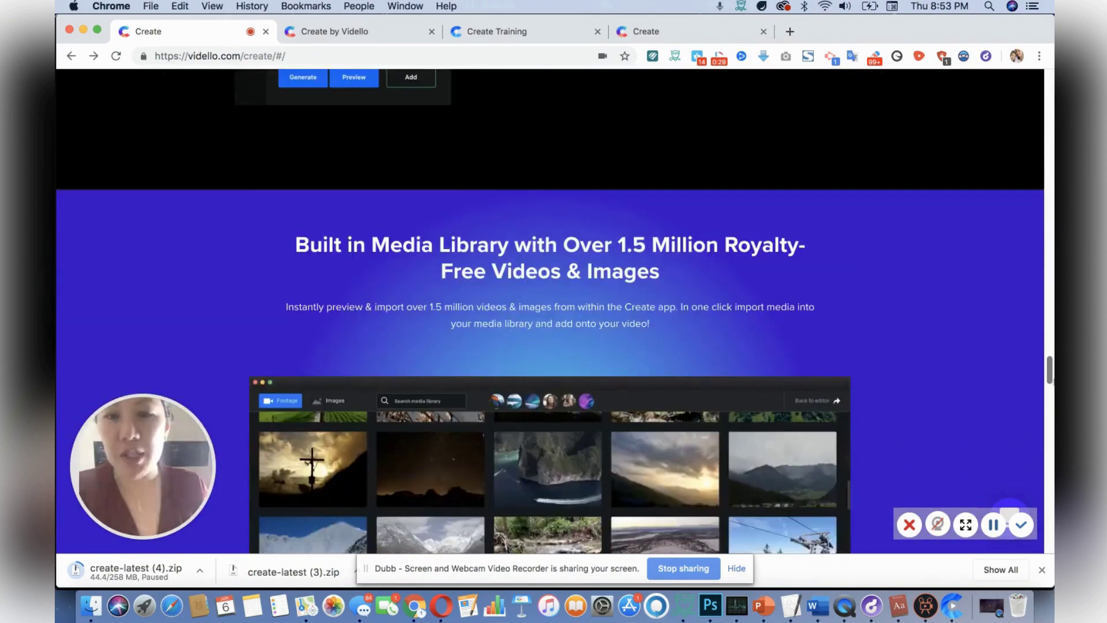
scroll(550, 312, "down", 1)
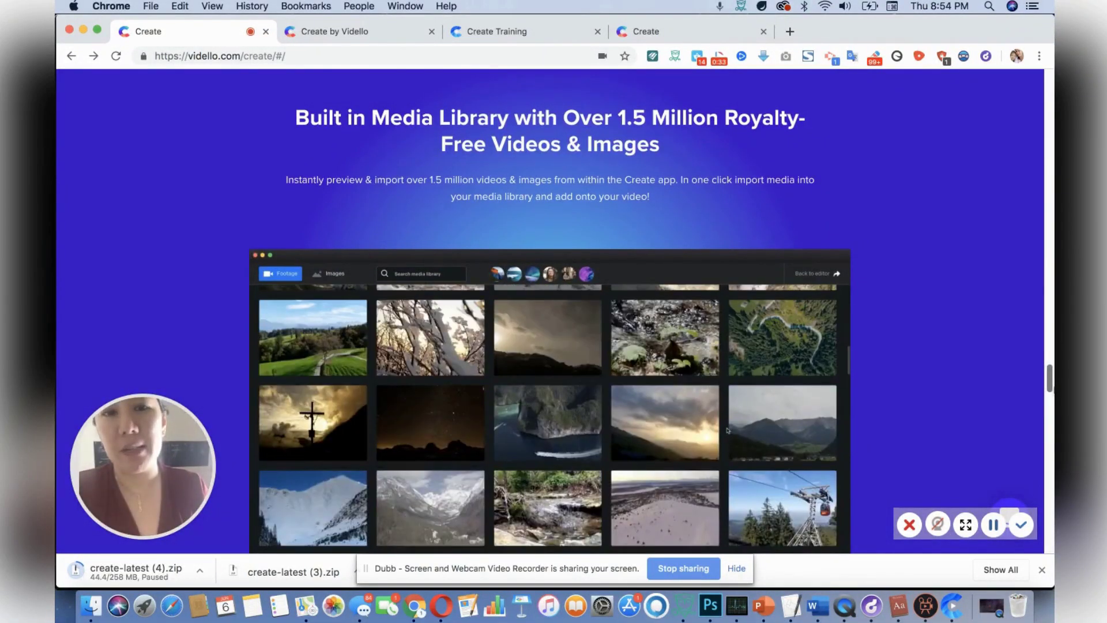
scroll(593, 422, "down", 1)
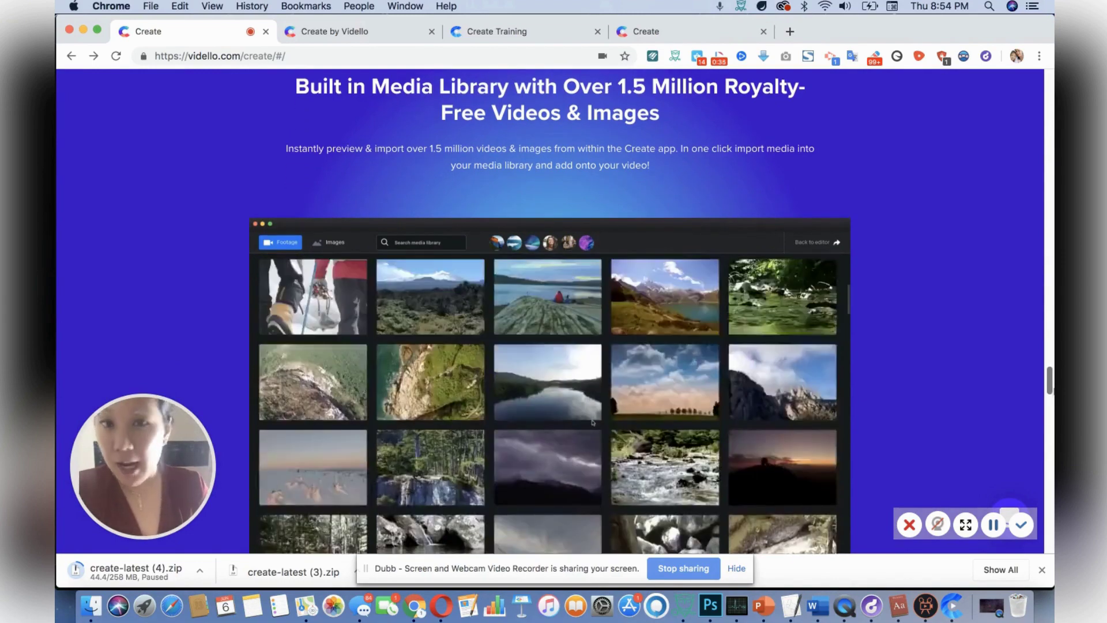
scroll(592, 422, "down", 1)
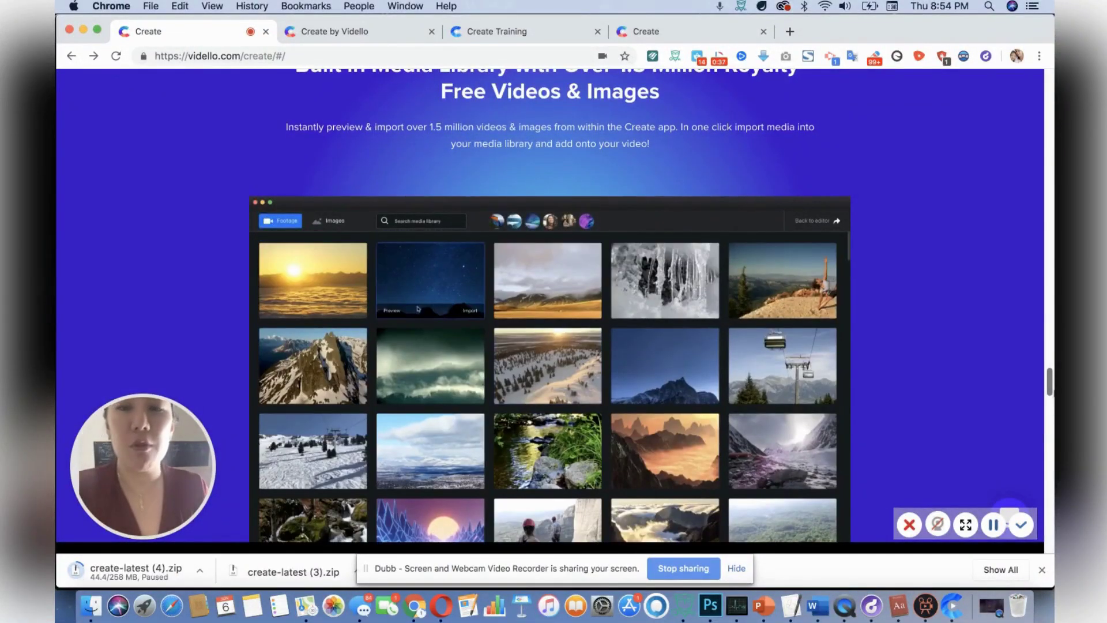
scroll(593, 422, "up", 1)
scroll(592, 423, "down", 10)
scroll(593, 423, "down", 2)
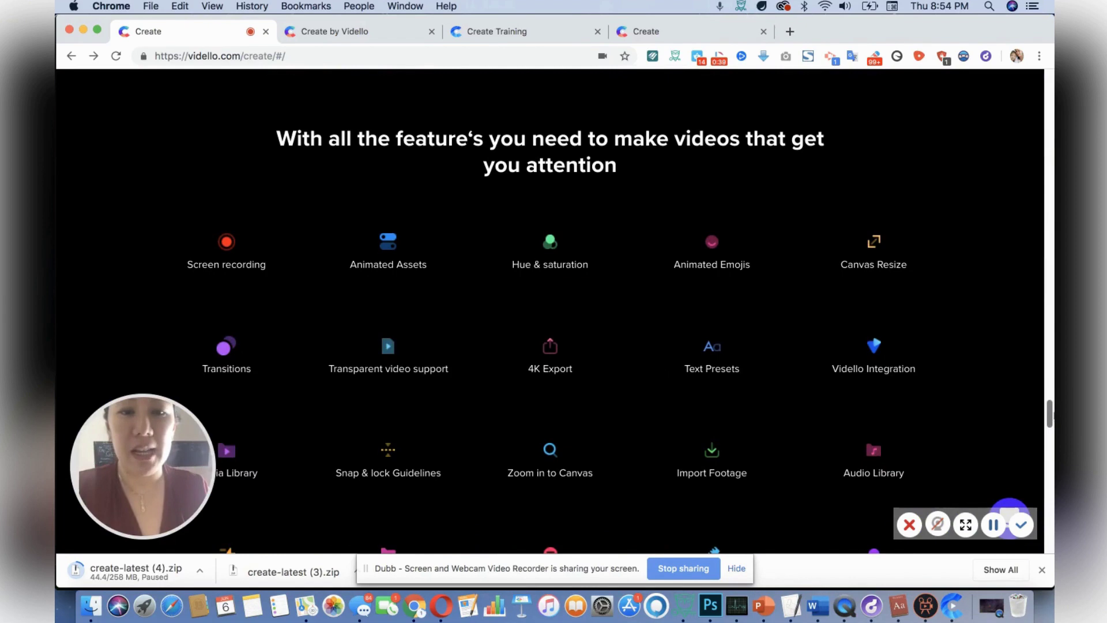
scroll(592, 423, "down", 6)
scroll(756, 230, "up", 3)
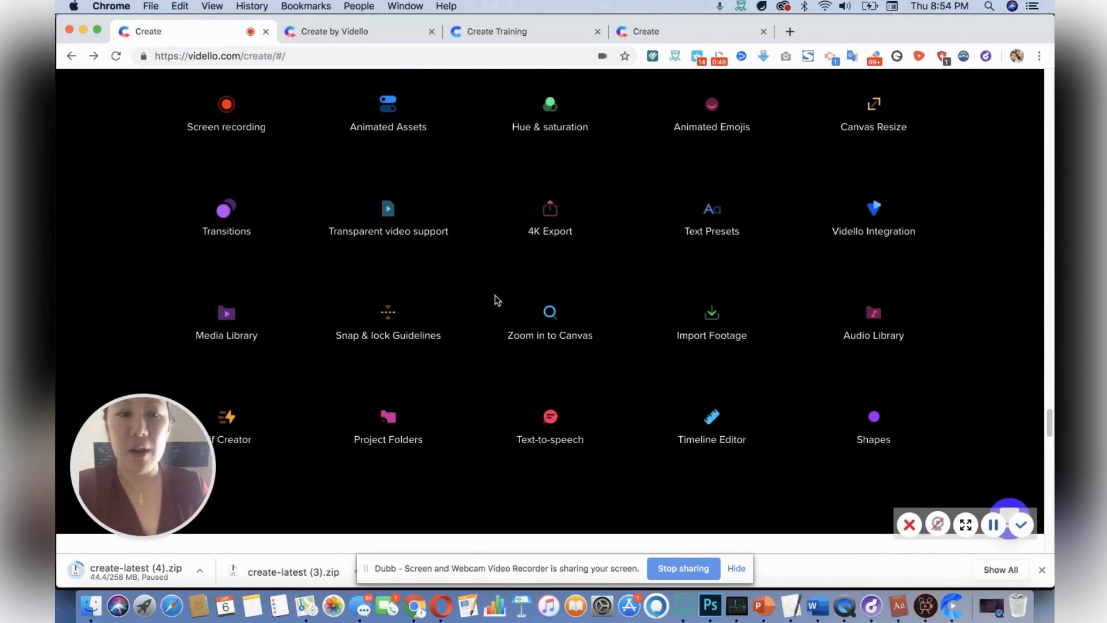
Step: Check the Create software download page, switch to the Create desktop app and start a new project
left_click(363, 34)
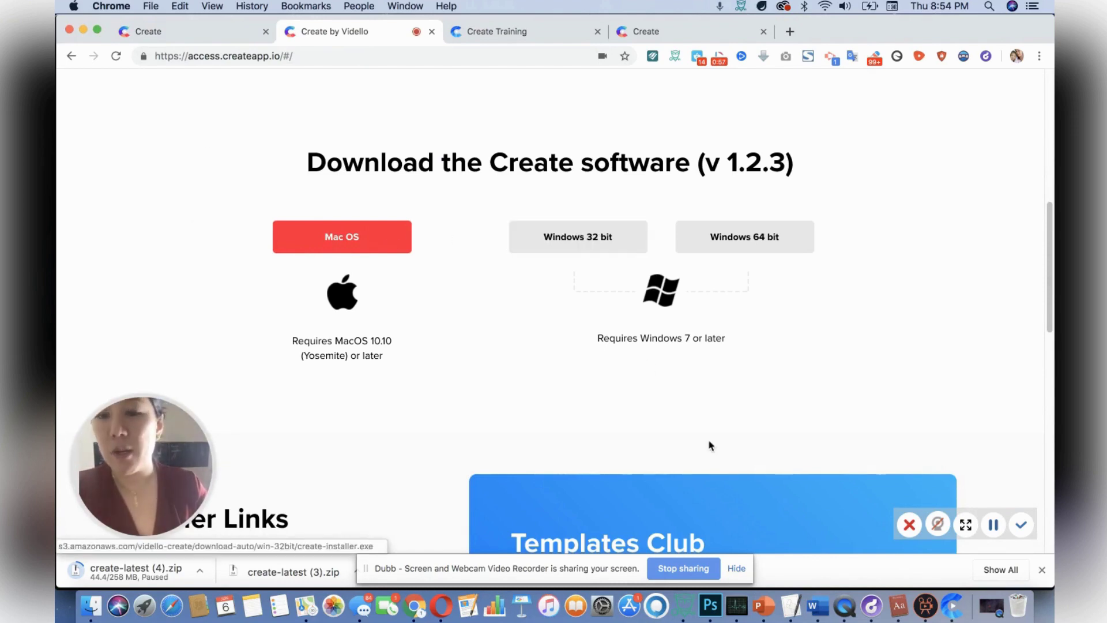
left_click(952, 606)
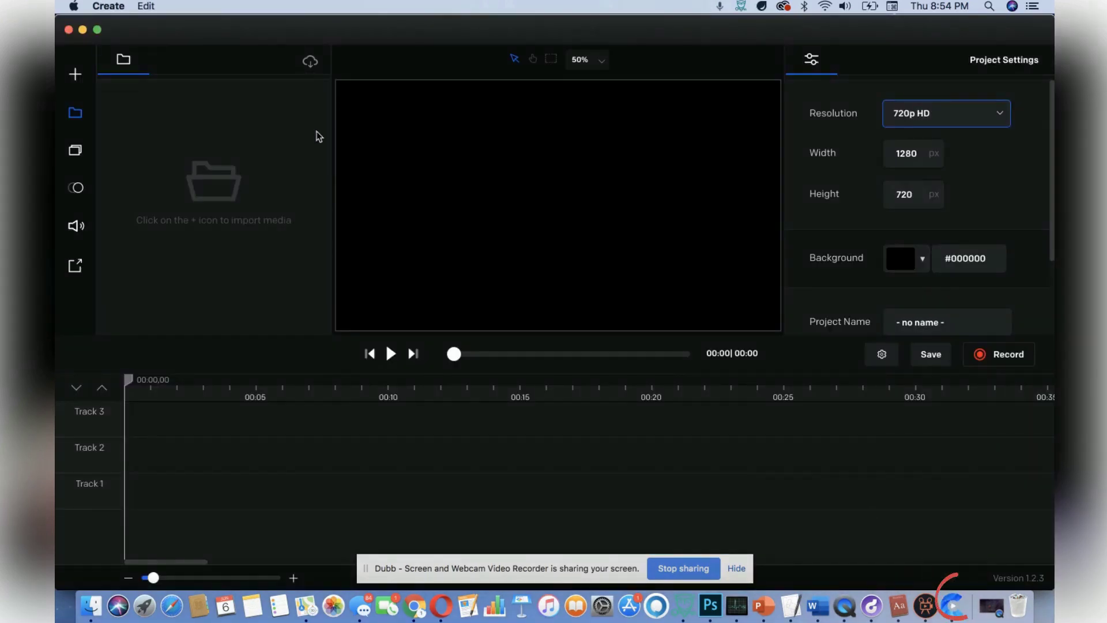
left_click(69, 30)
left_click(667, 216)
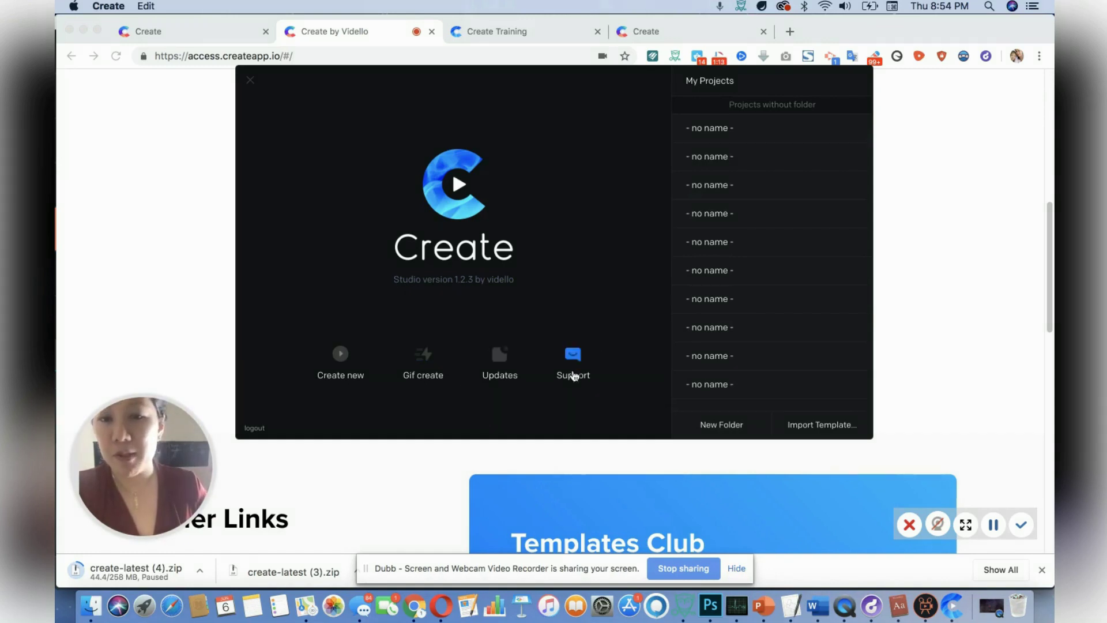
left_click(341, 361)
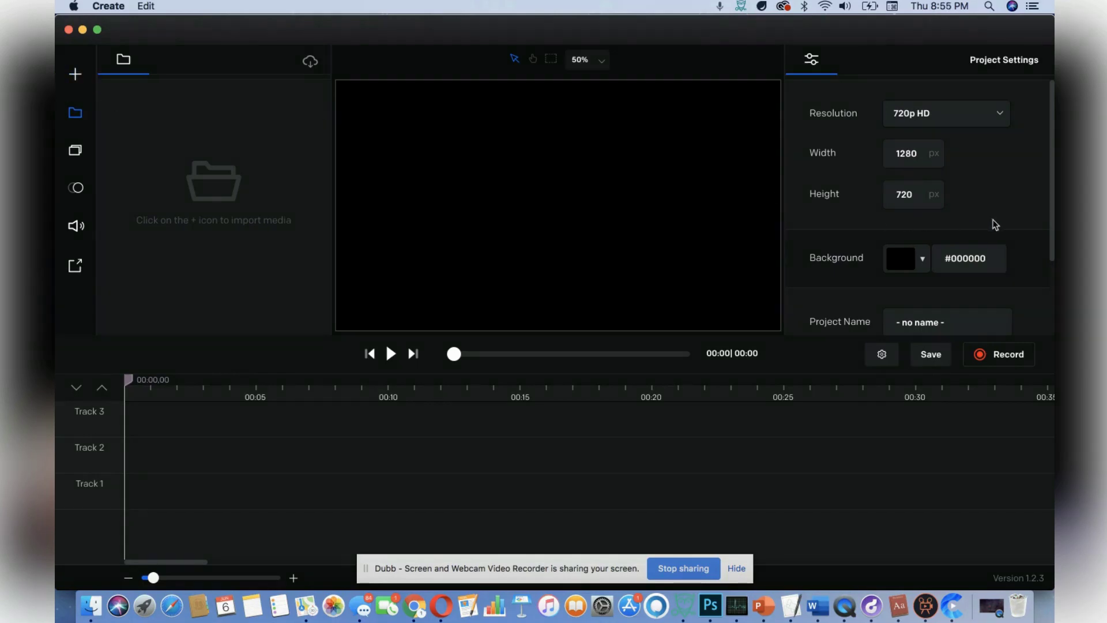
Step: Open the recording options and choose the FaceTime HD camera as the webcam
left_click(980, 354)
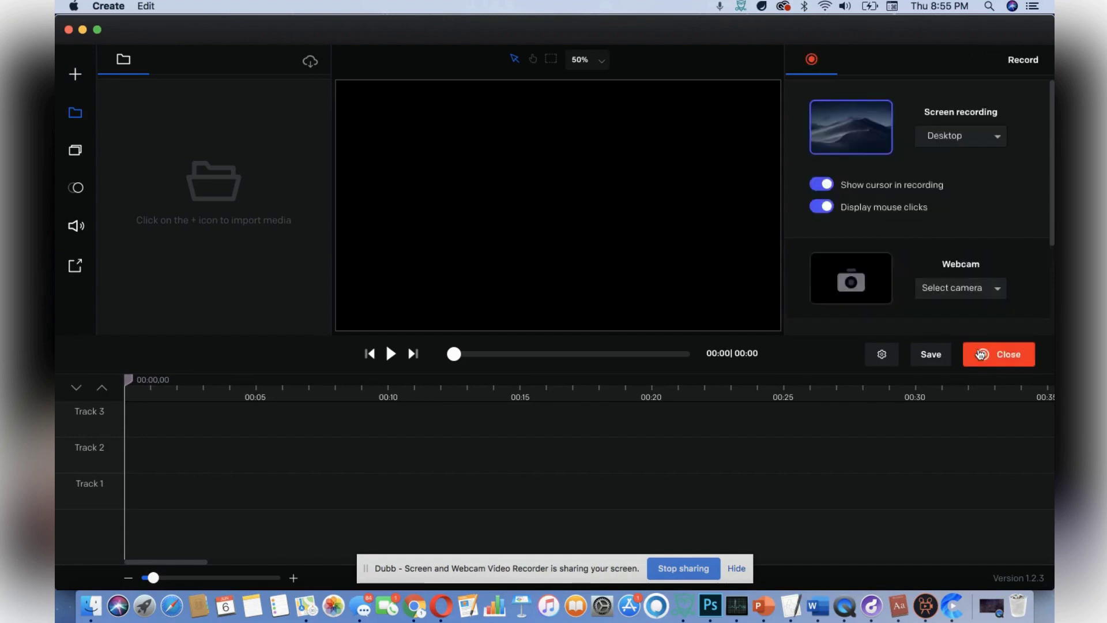
left_click(939, 287)
left_click(945, 299)
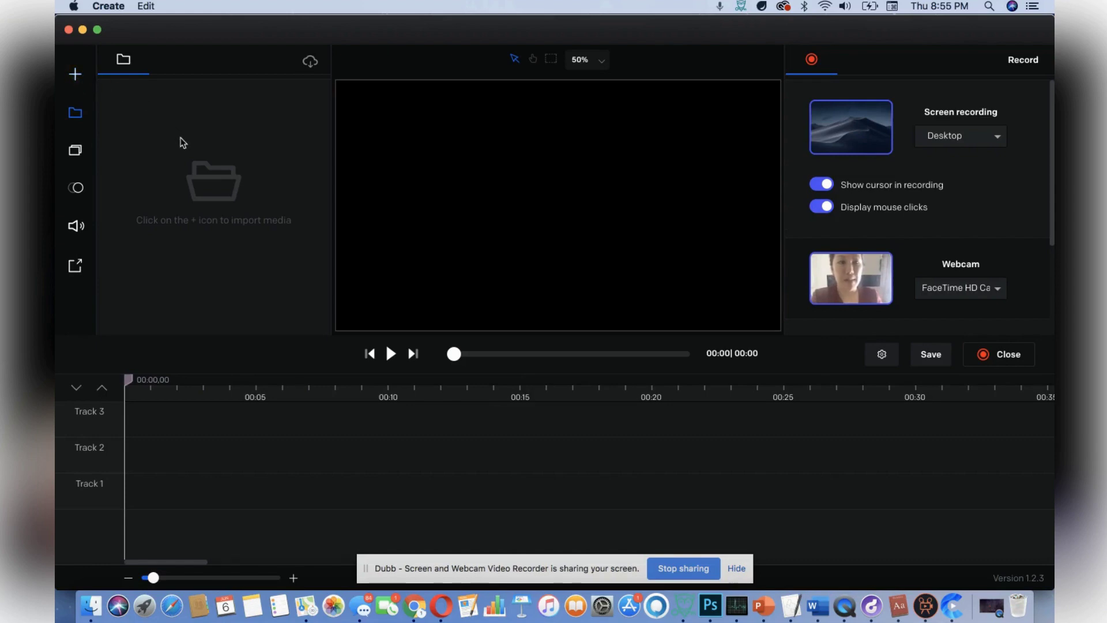
Step: Examine the project media area, typography presets, transitions and the music library with its list of genres
left_click(76, 115)
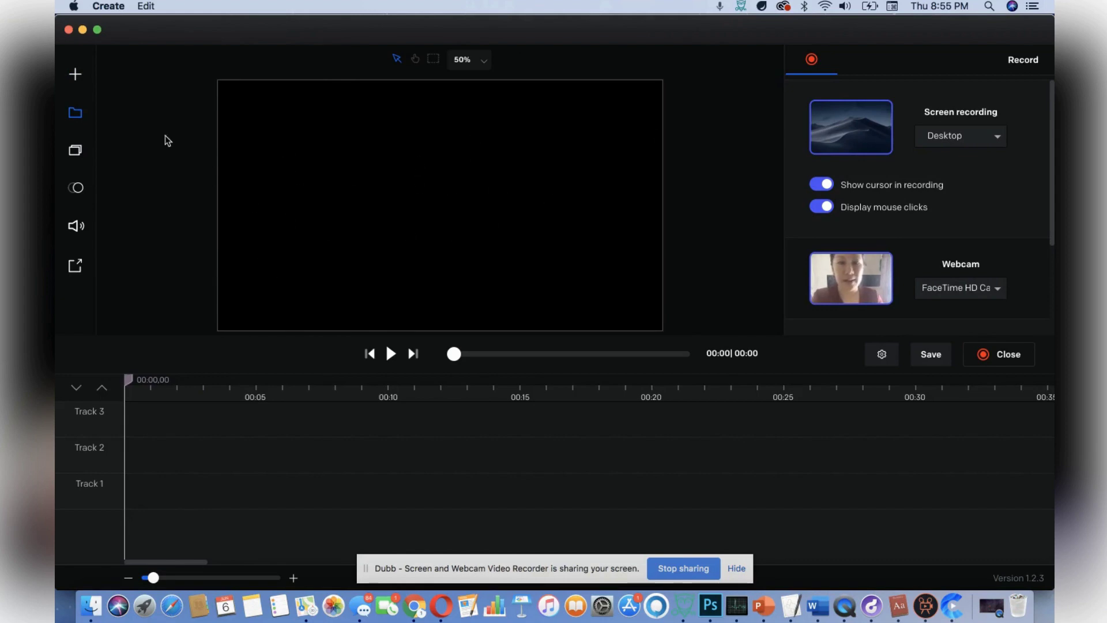
left_click(67, 153)
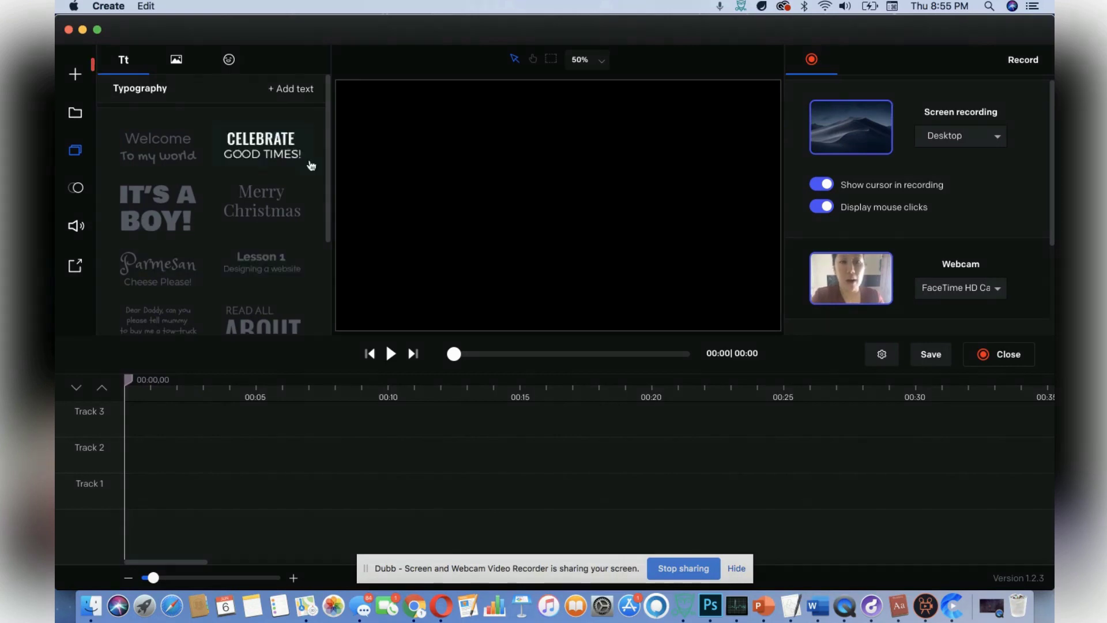
scroll(329, 228, "down", 5)
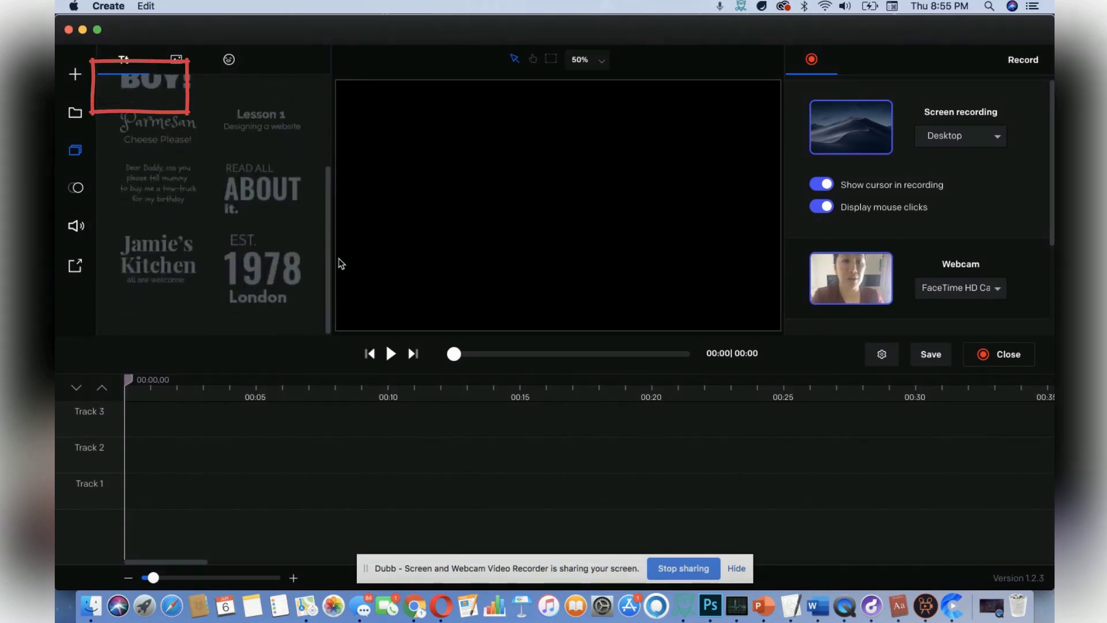
scroll(332, 219, "up", 5)
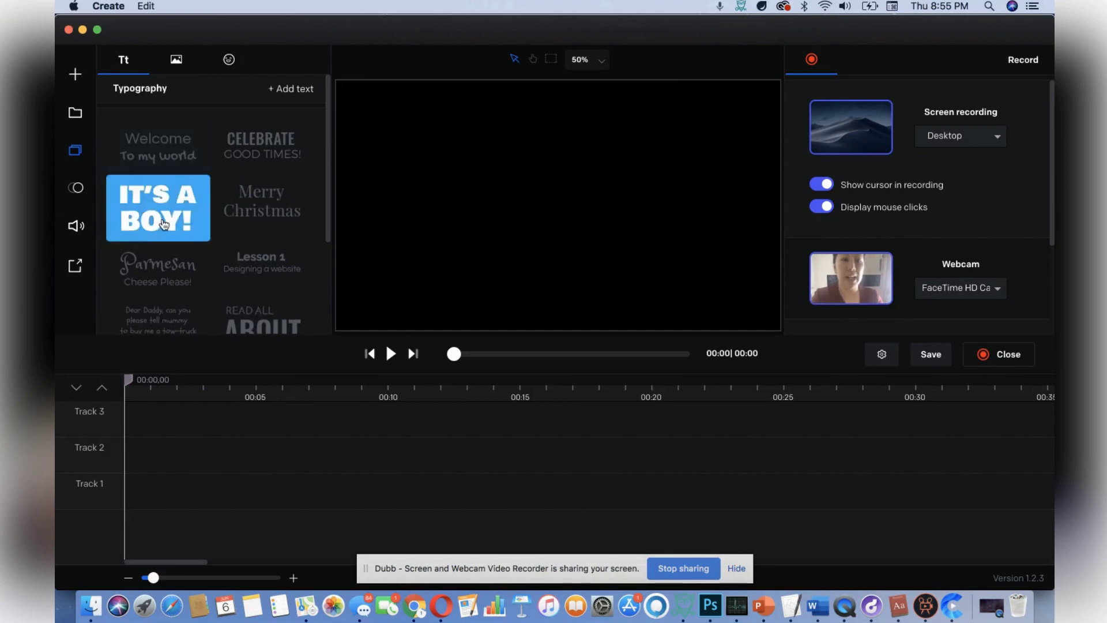
left_click(78, 194)
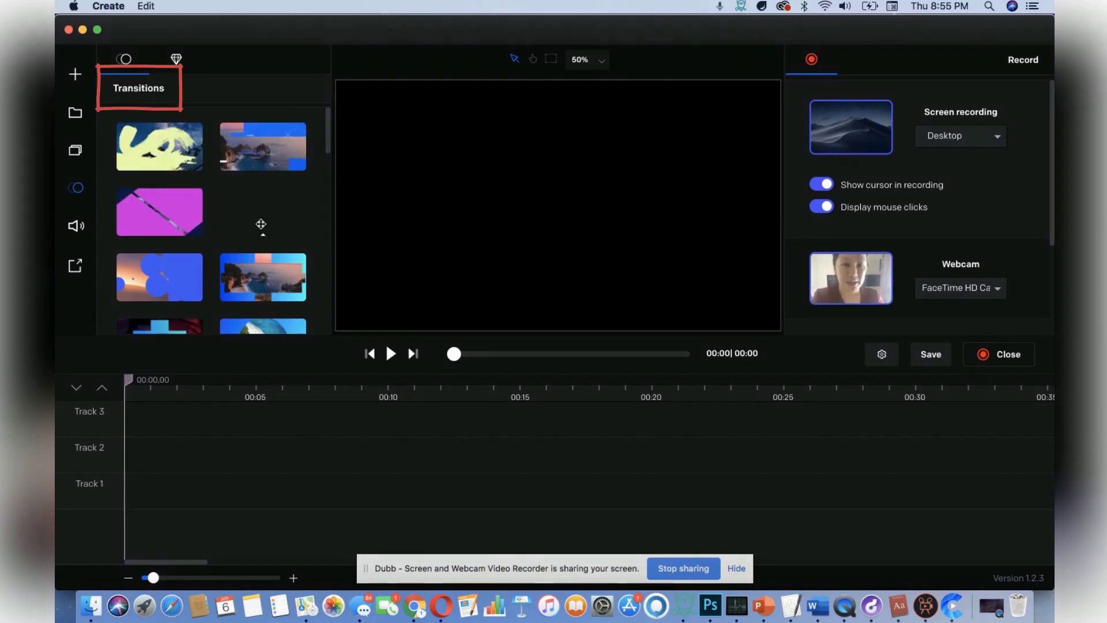
left_click_drag(331, 126, 336, 279)
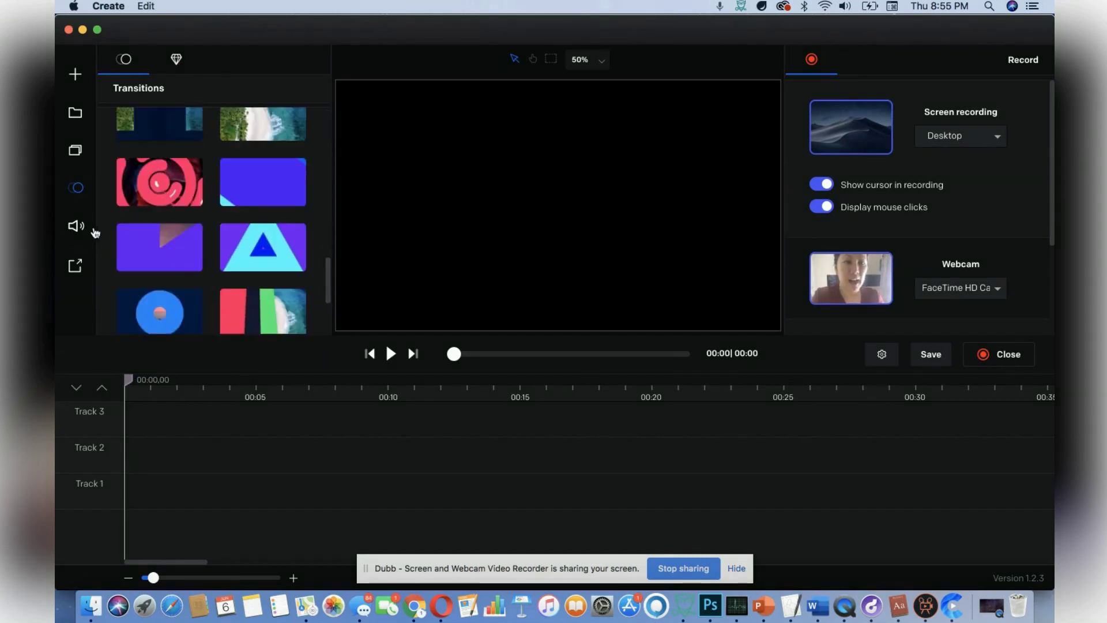
left_click(84, 230)
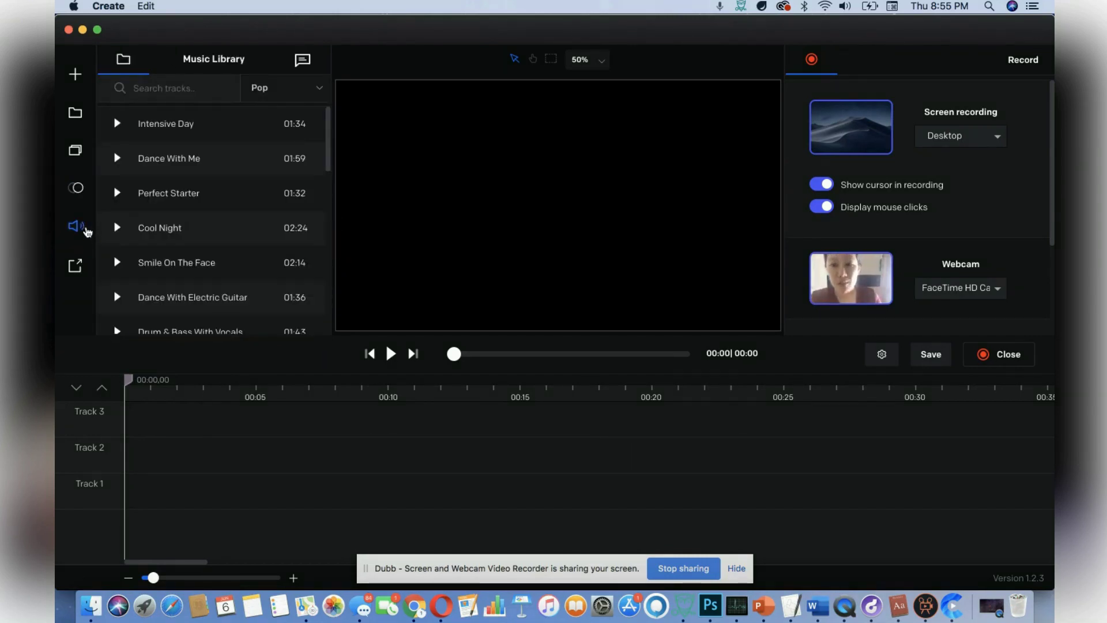
left_click(268, 98)
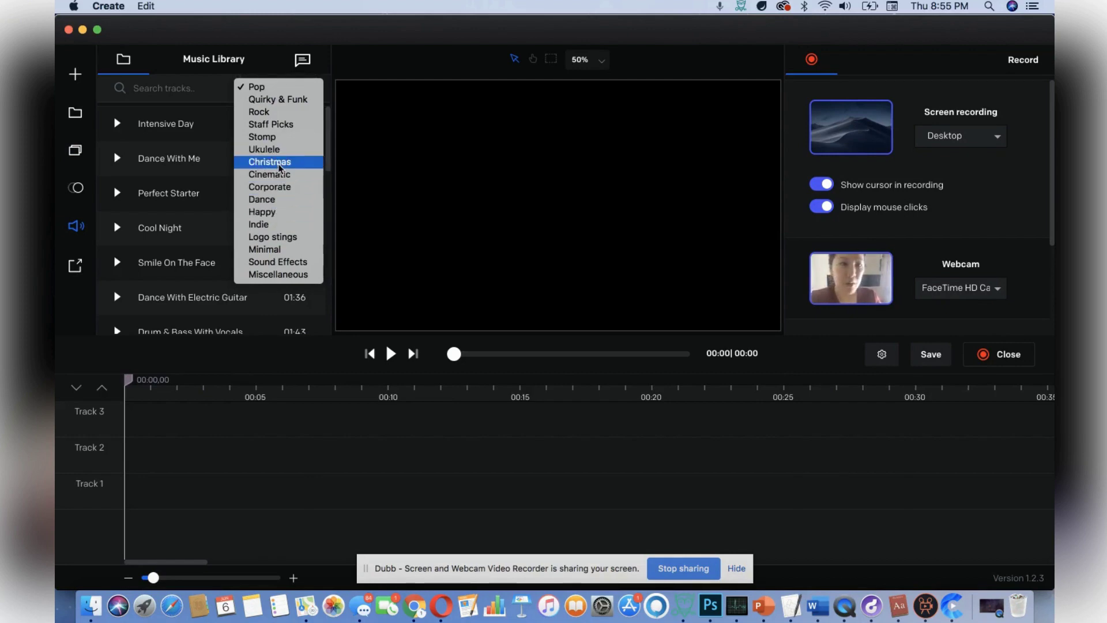
left_click(387, 171)
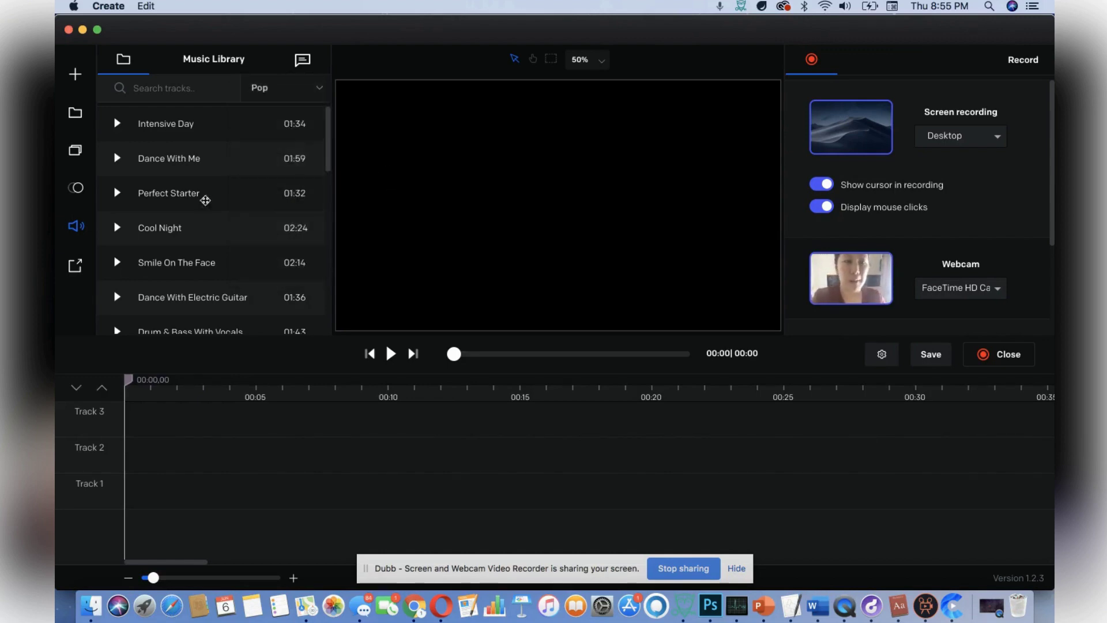
Step: Add the Merry Christmas typography preset to the middle of the canvas
left_click(76, 188)
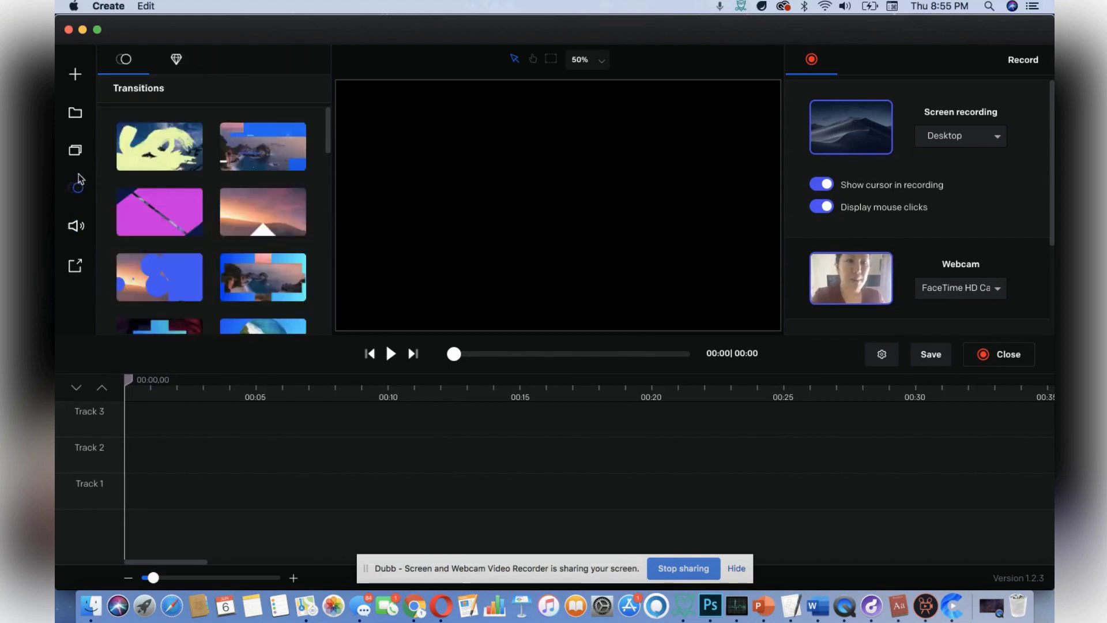
left_click(77, 153)
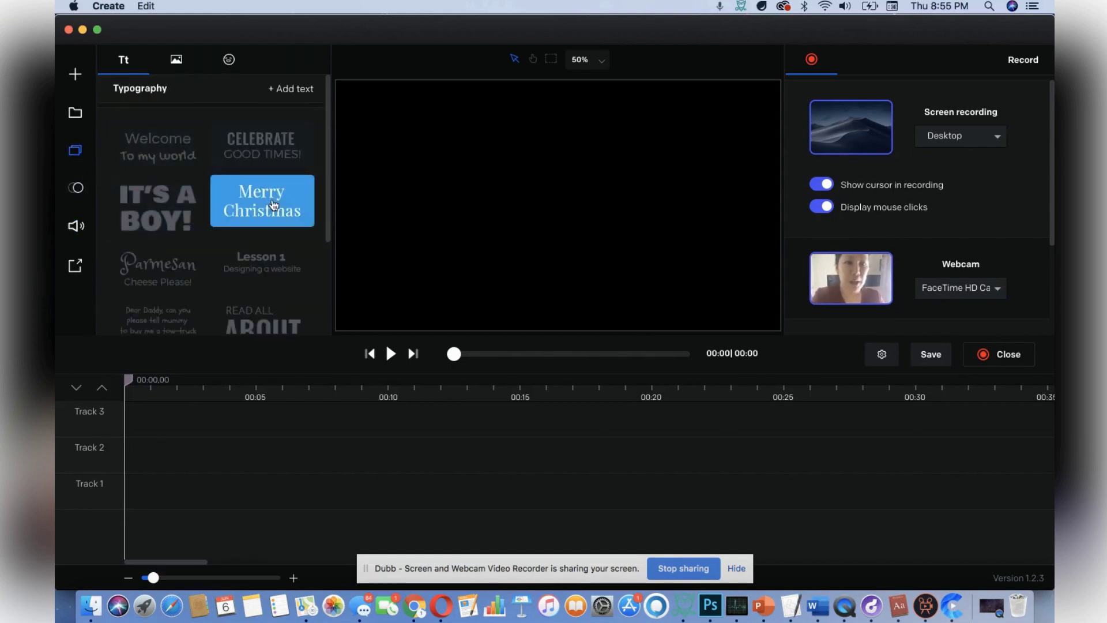
left_click_drag(274, 204, 566, 209)
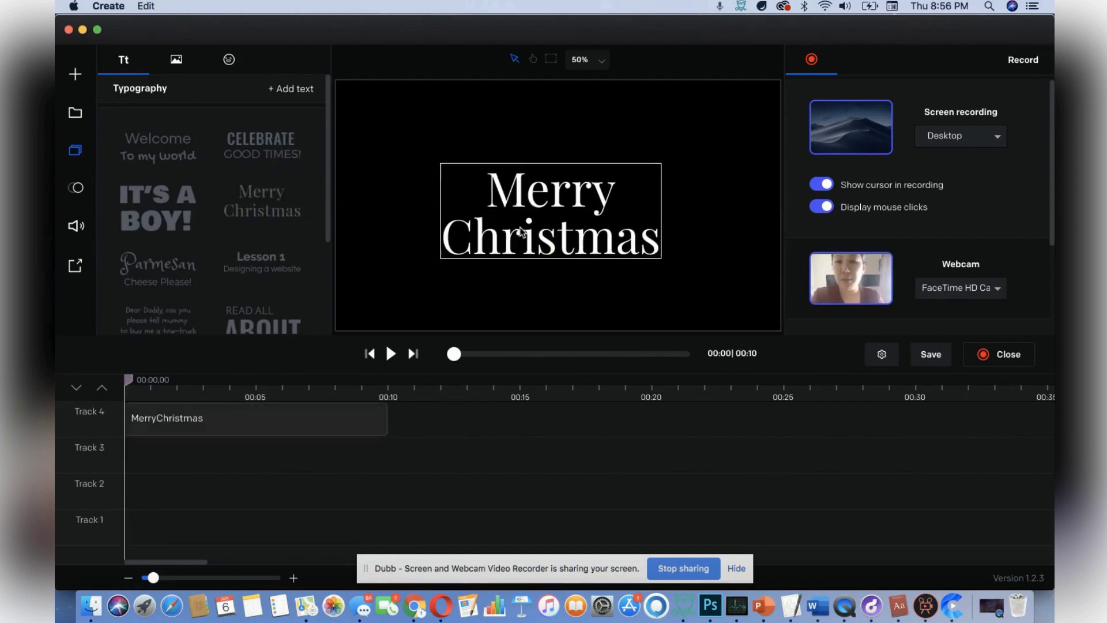
Step: Select the Merry Christmas text on the canvas and change its text colour to red
left_click(531, 196)
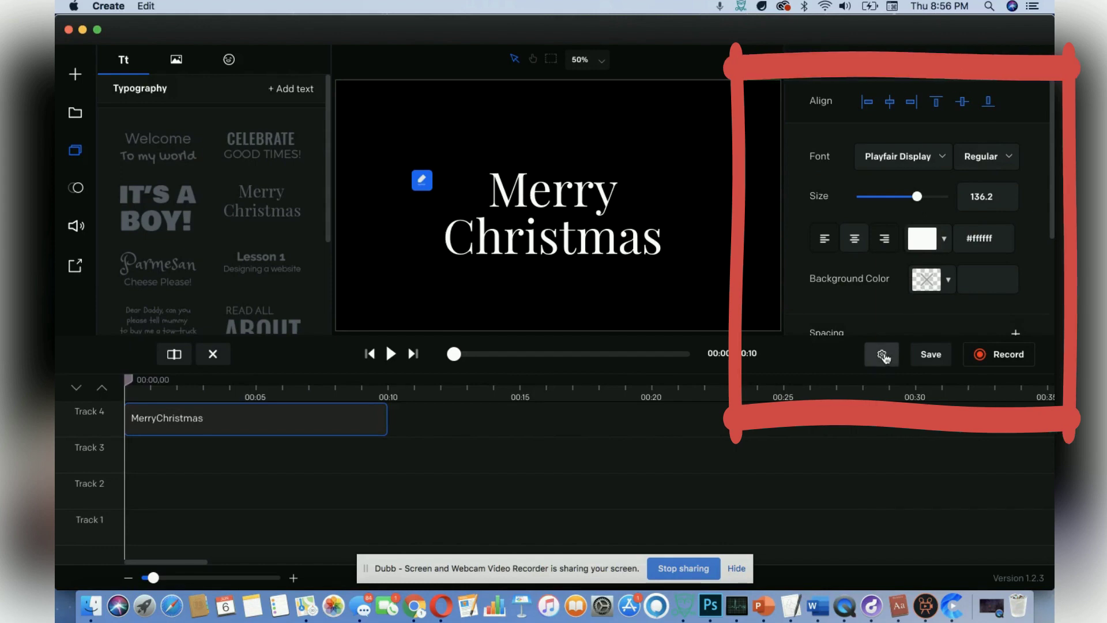
left_click(927, 240)
left_click(1000, 283)
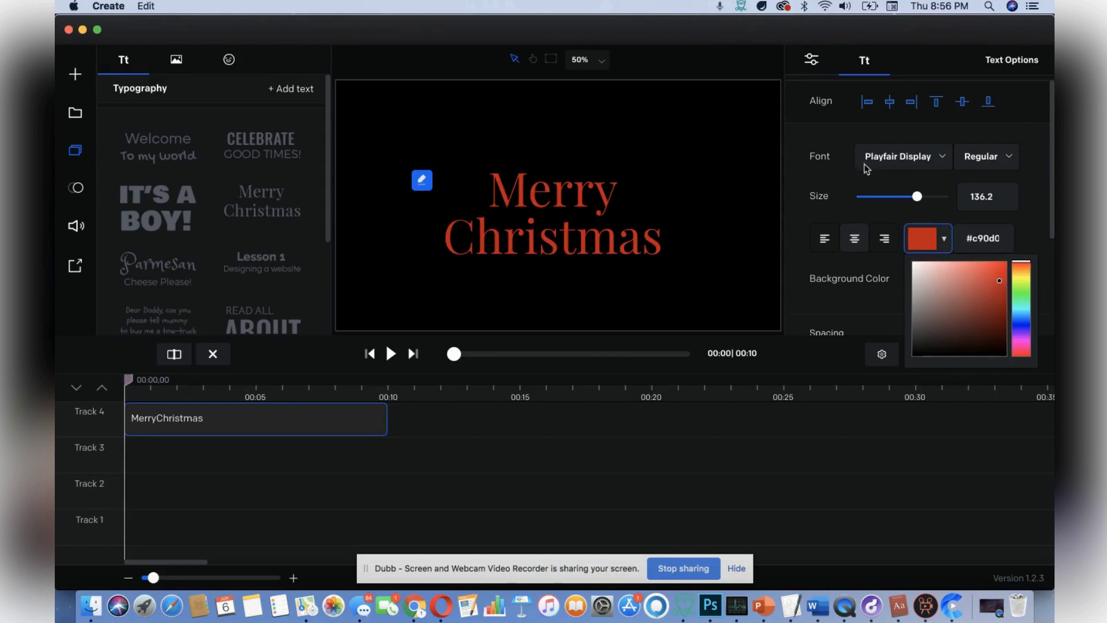
Step: Set the Merry Christmas text's font to PT Sans after trying Quantico, and view the available font styles
left_click(899, 156)
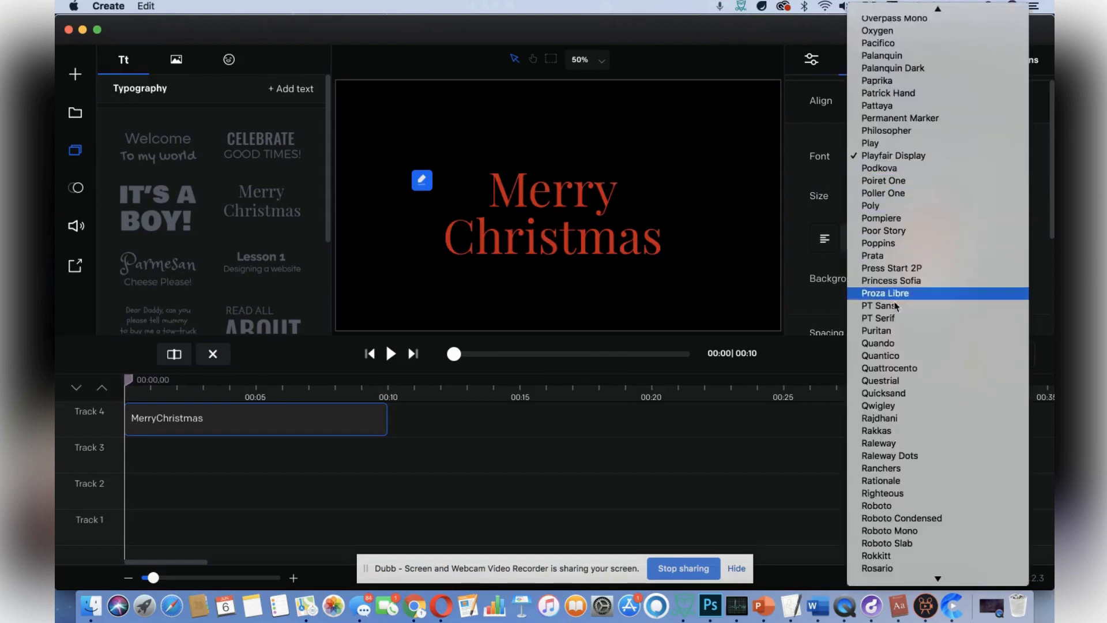
left_click(892, 355)
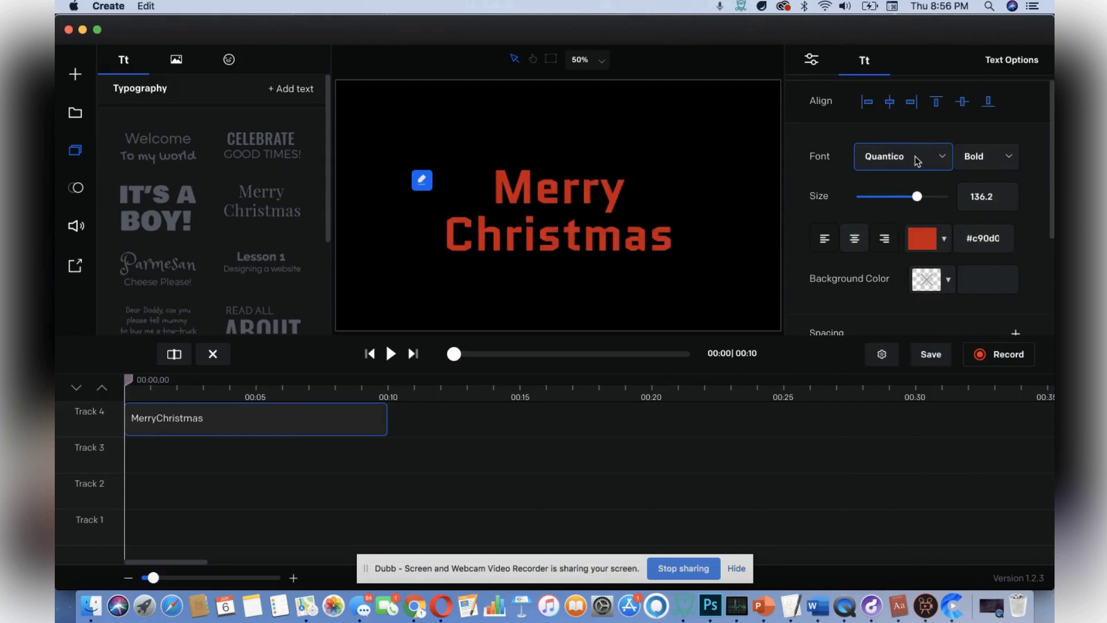
left_click(917, 161)
left_click(893, 107)
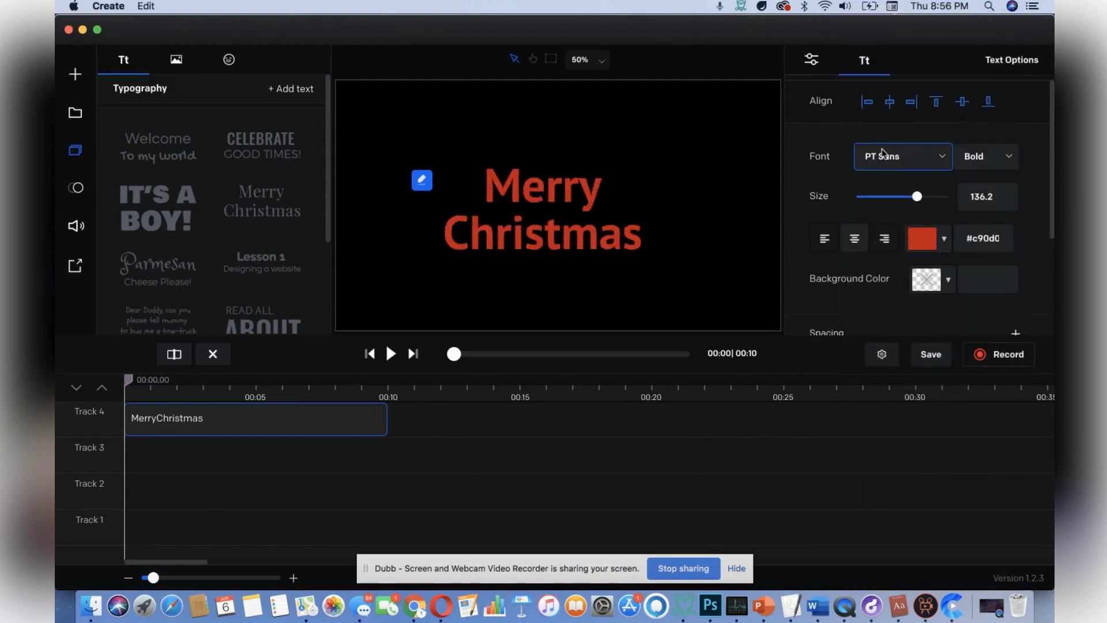
left_click(989, 167)
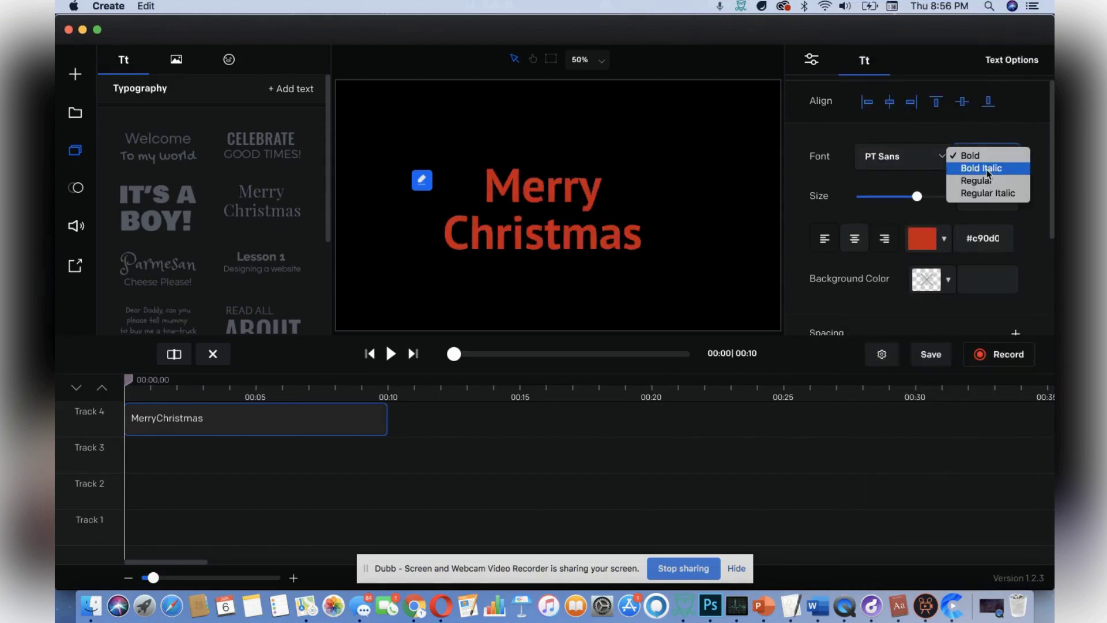
key("Escape")
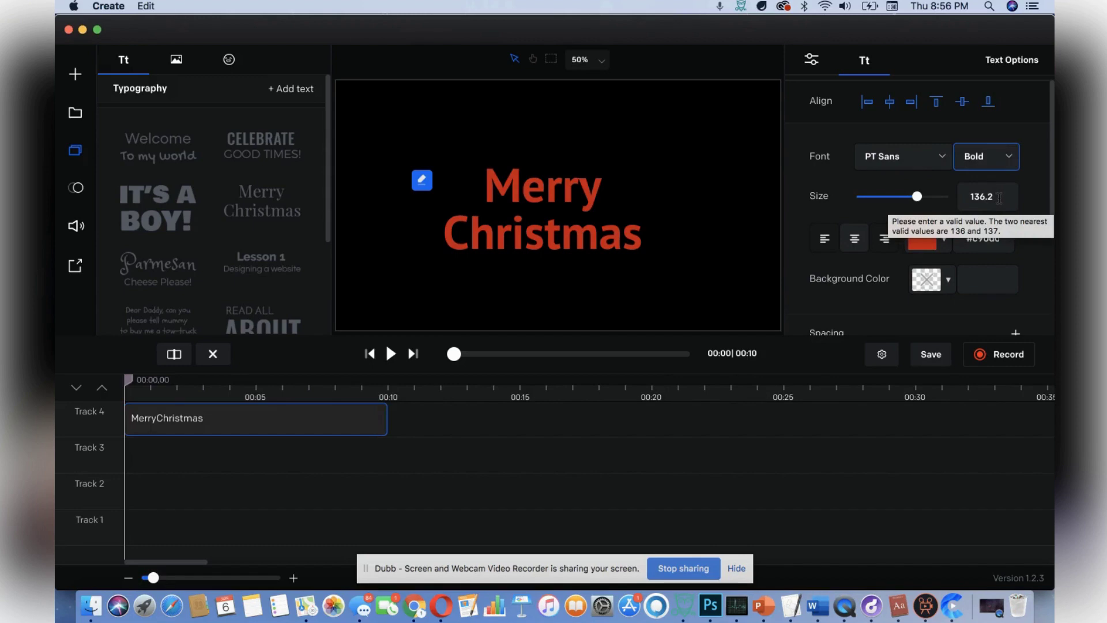
Step: Reduce the Merry Christmas text size to 93.75 and keep it centre-aligned after trying right and left alignment
mouse_move(917, 196)
left_mouse_down()
mouse_move(865, 196)
mouse_move(901, 199)
left_mouse_up()
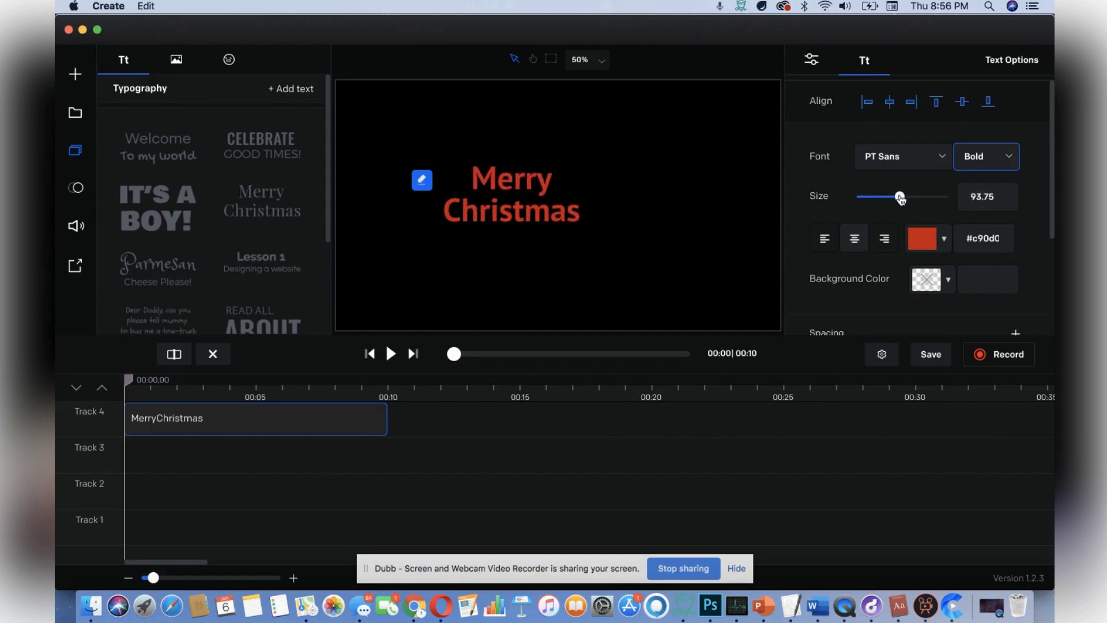
left_click(893, 234)
left_click(853, 238)
left_click(830, 239)
left_click(855, 238)
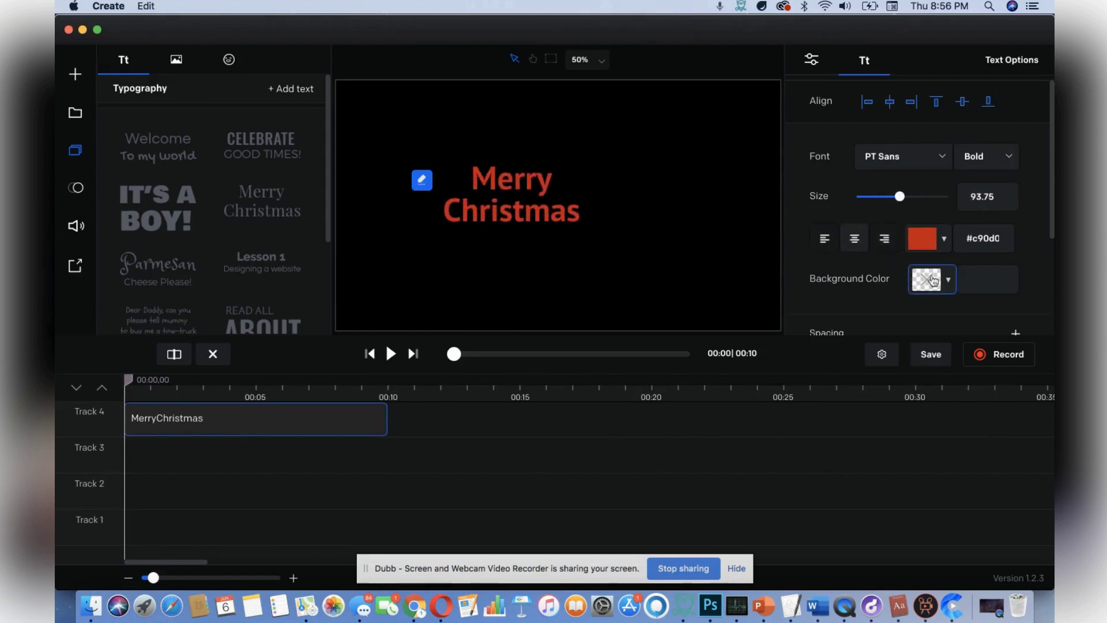
Step: View the text's background colour picker without choosing a colour, and move the Merry Christmas text to the horizontal middle of the canvas
left_click(949, 286)
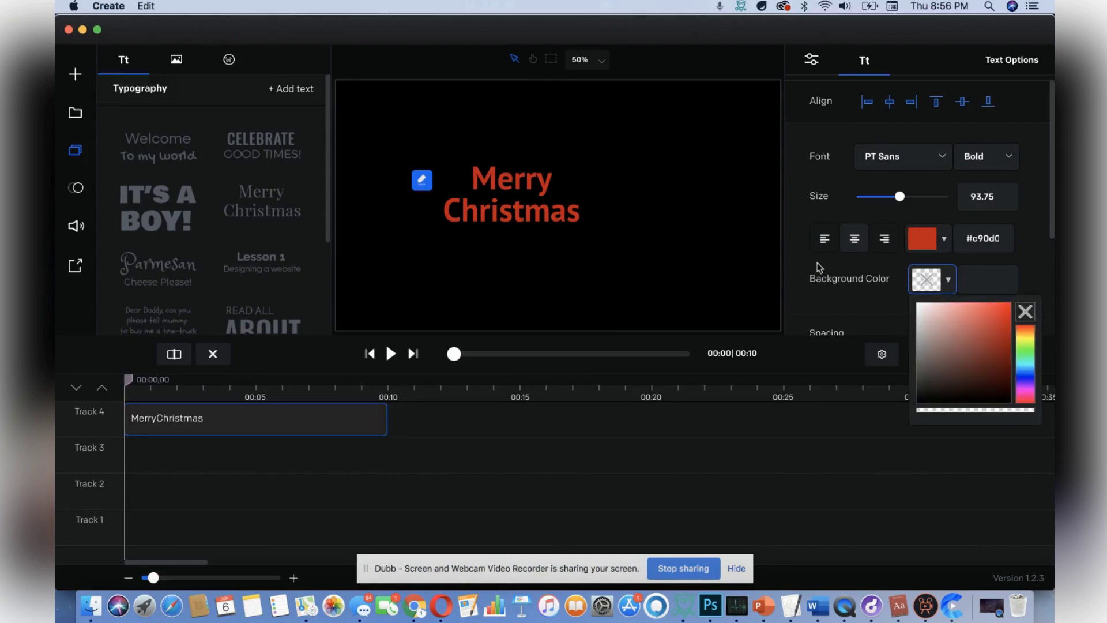
left_click(746, 250)
left_click_drag(507, 196, 573, 196)
Step: Search the music library for "ch", filter it to the Christmas genre and preview the Energic Christmas track
left_click(76, 226)
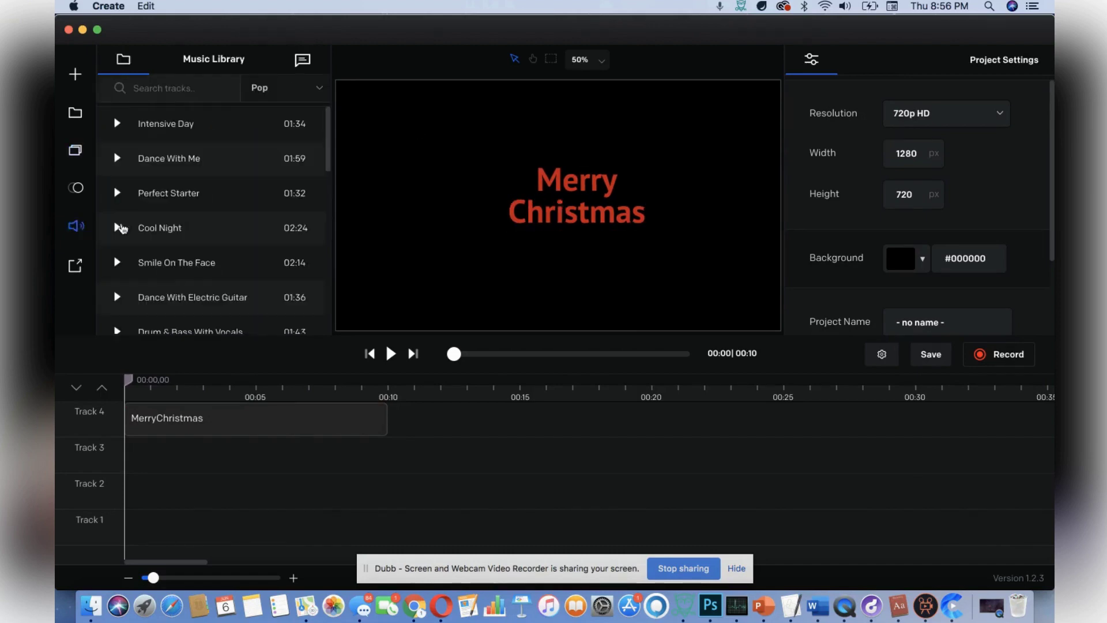
left_click_drag(330, 147, 338, 124)
mouse_move(337, 141)
left_mouse_down()
mouse_move(331, 167)
mouse_move(328, 128)
left_mouse_up()
type("ch")
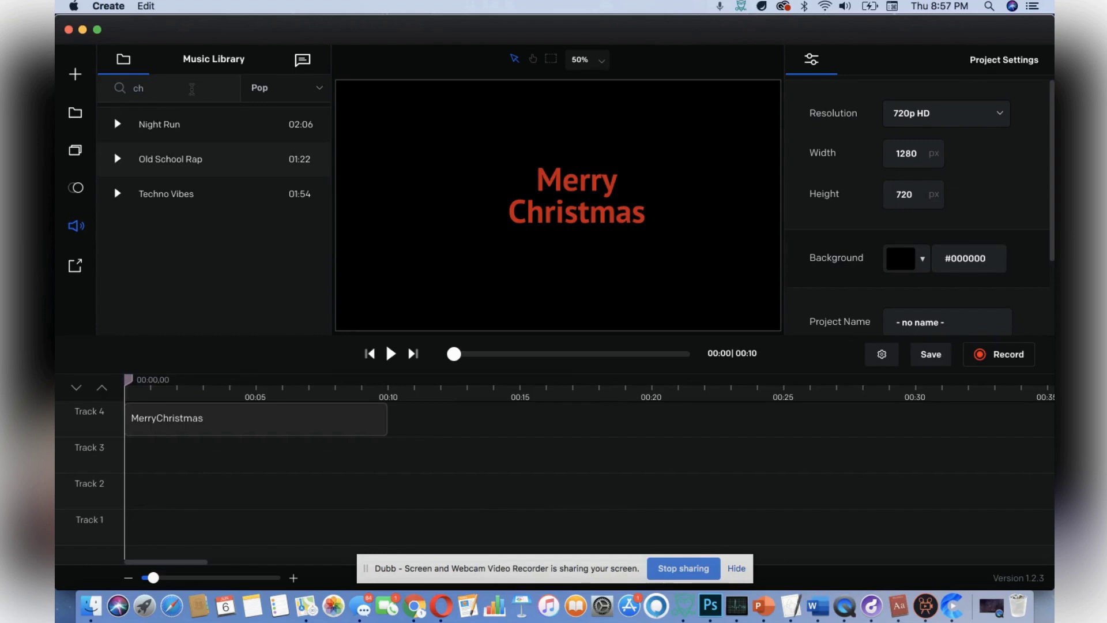
left_click(277, 98)
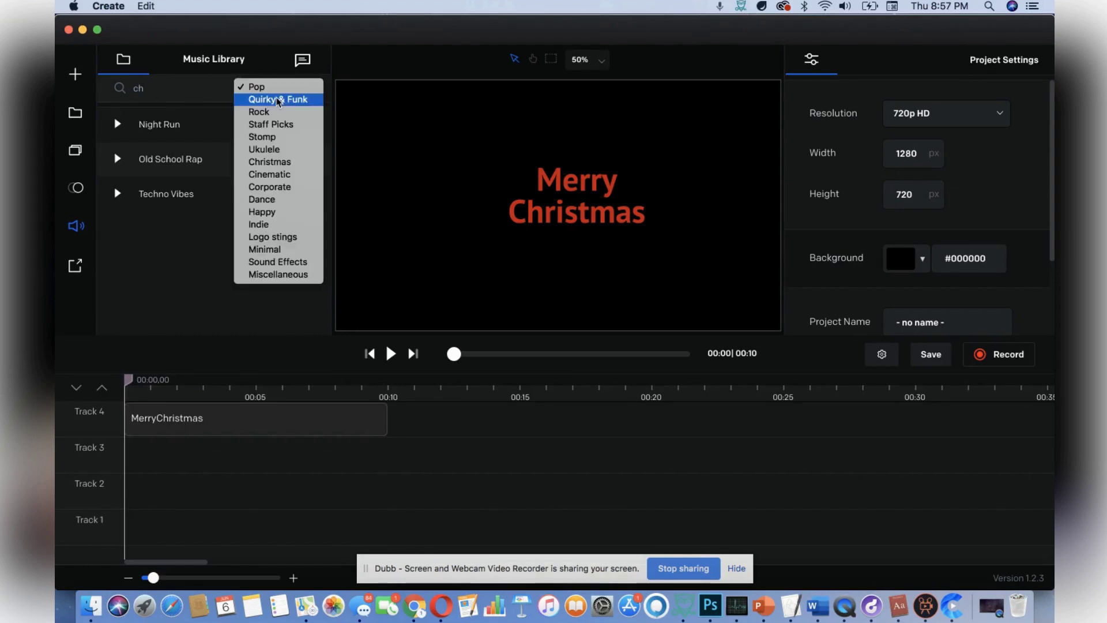
left_click(283, 164)
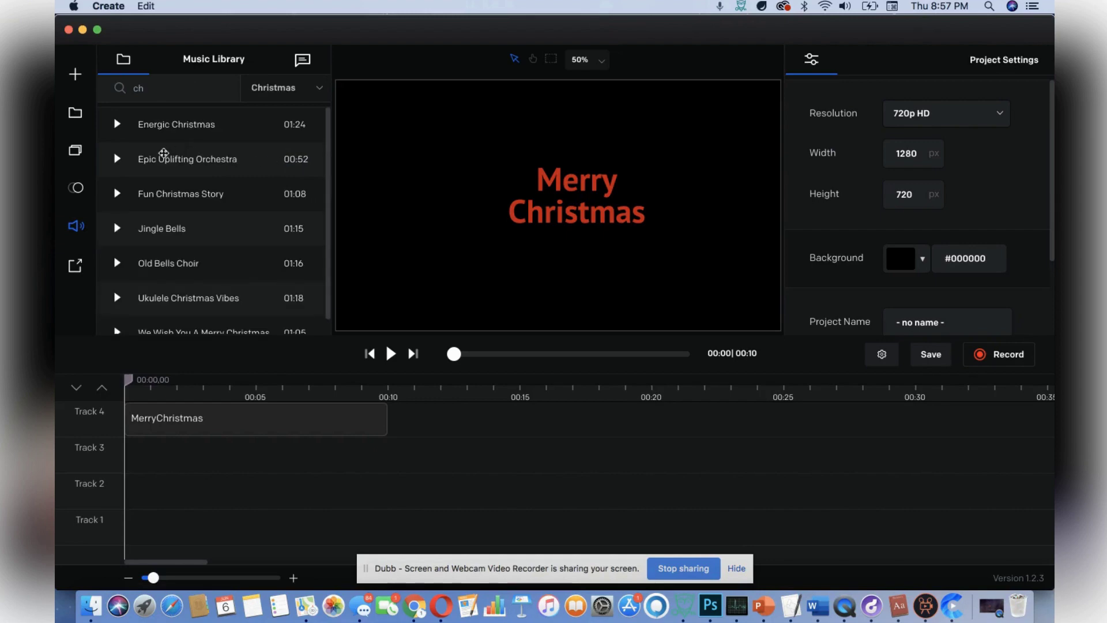
left_click(118, 126)
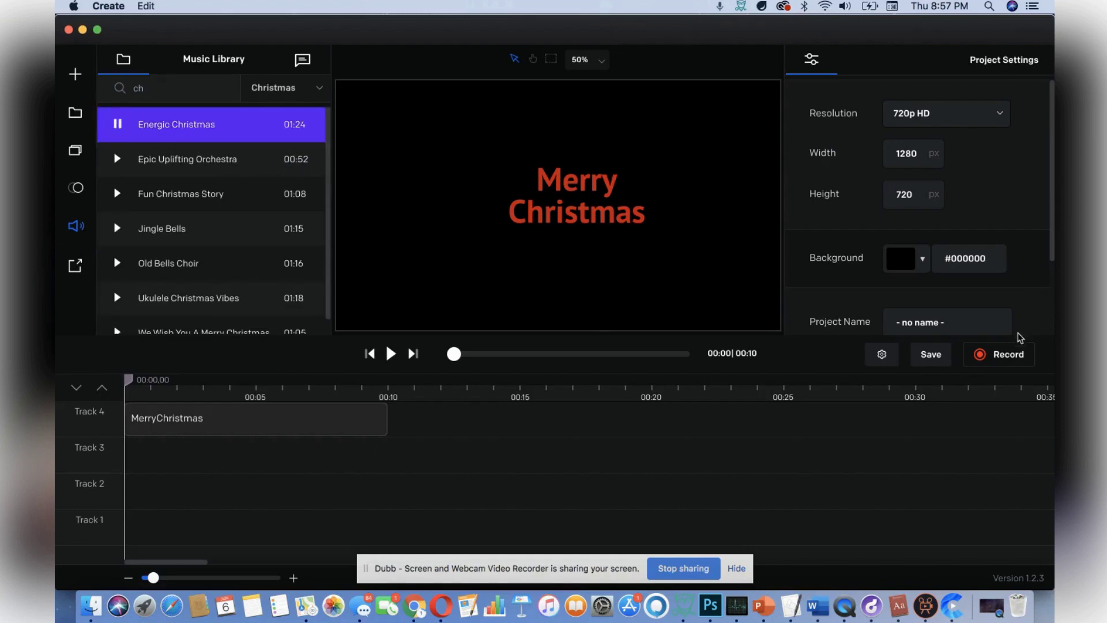
Step: Open the recording settings and choose the FaceTime HD Camera as the webcam
left_click(1000, 354)
left_click(961, 290)
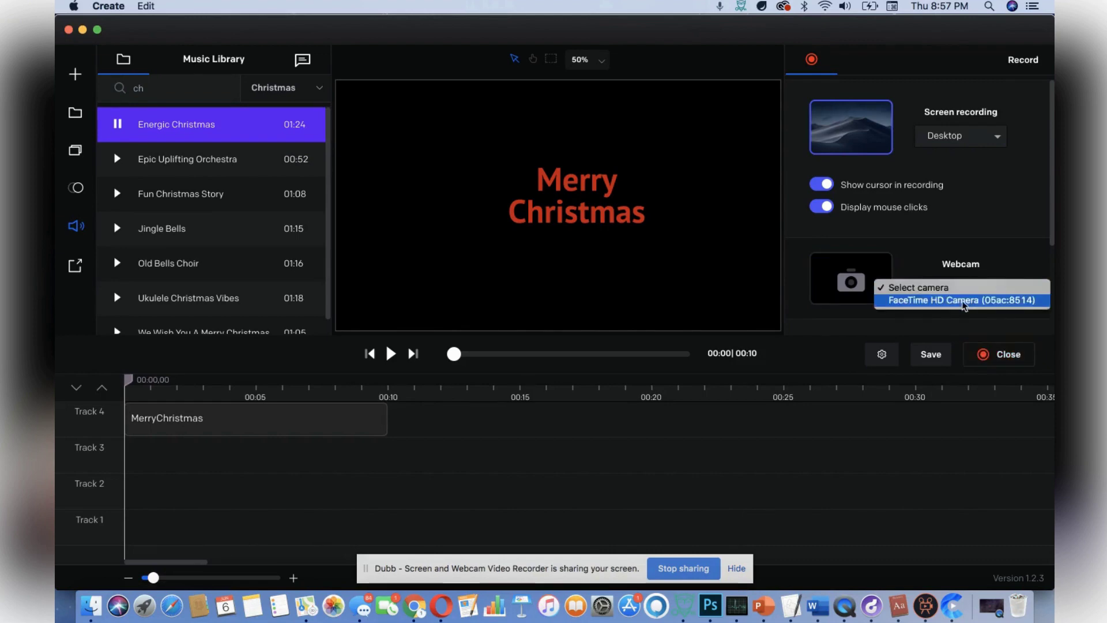
left_click(963, 302)
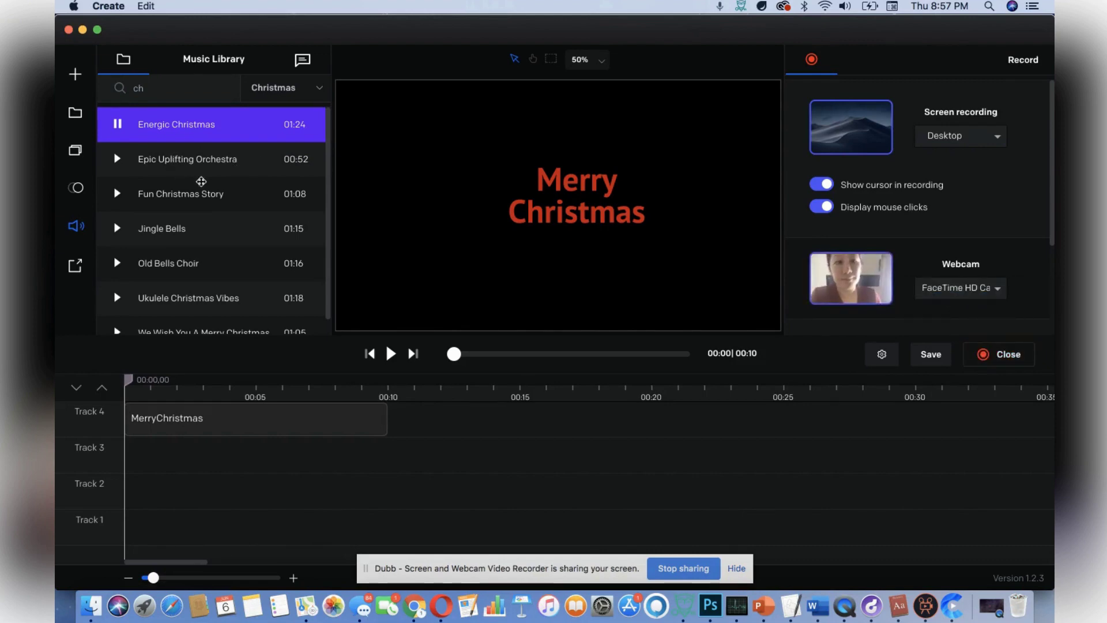
Step: Preview Epic Uplifting Orchestra, Fun Christmas Story and Jingle Bells, and add Jingle Bells to the start of Track 3
left_click(116, 161)
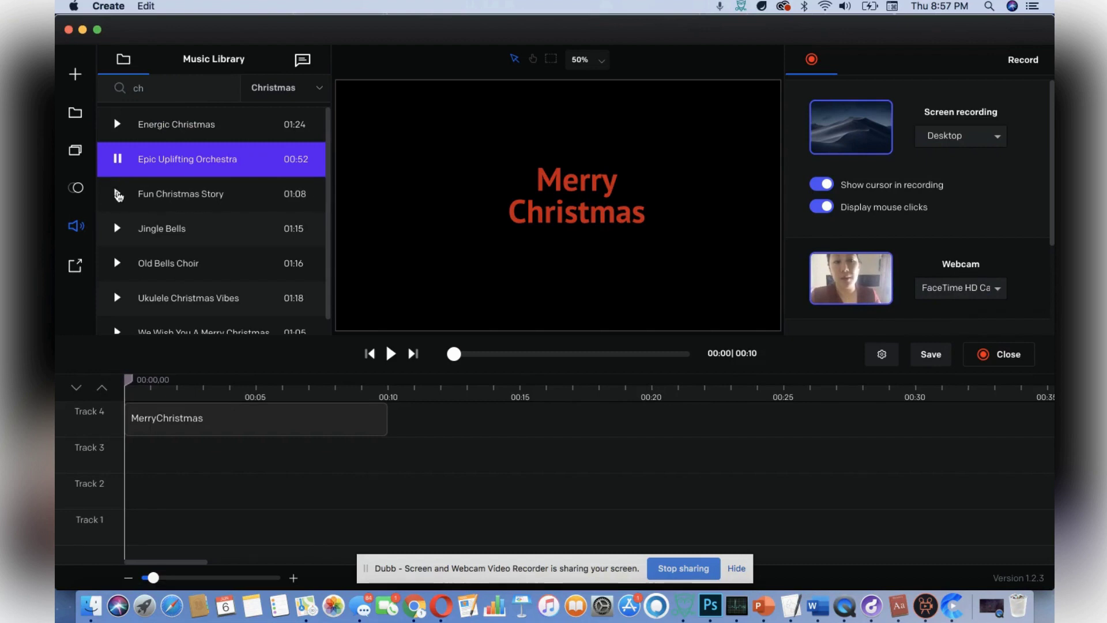
left_click(118, 194)
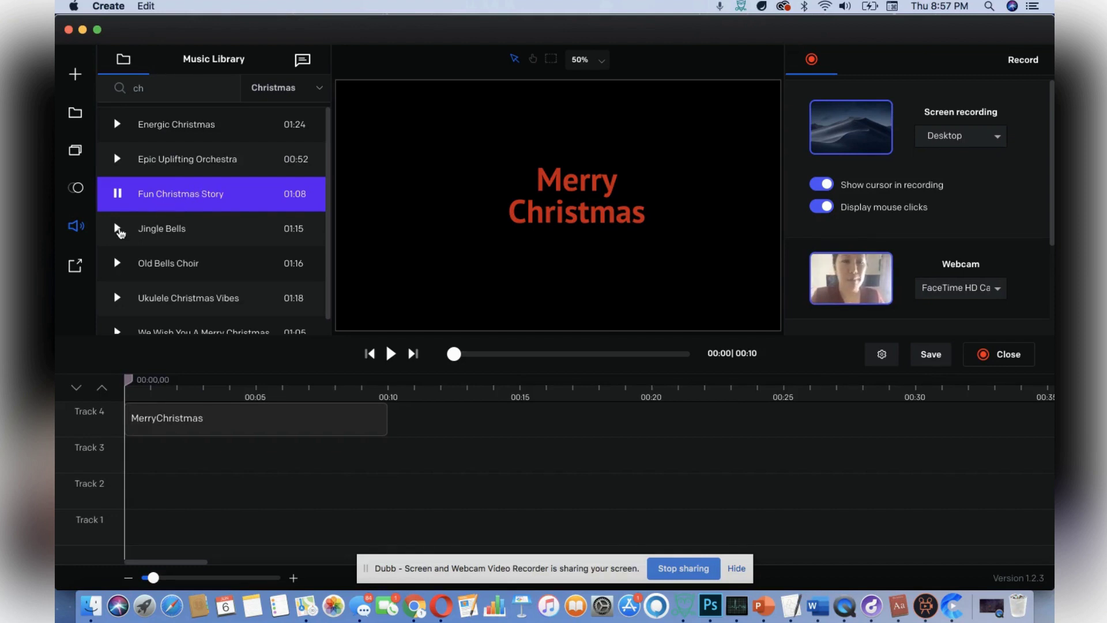
left_click(117, 229)
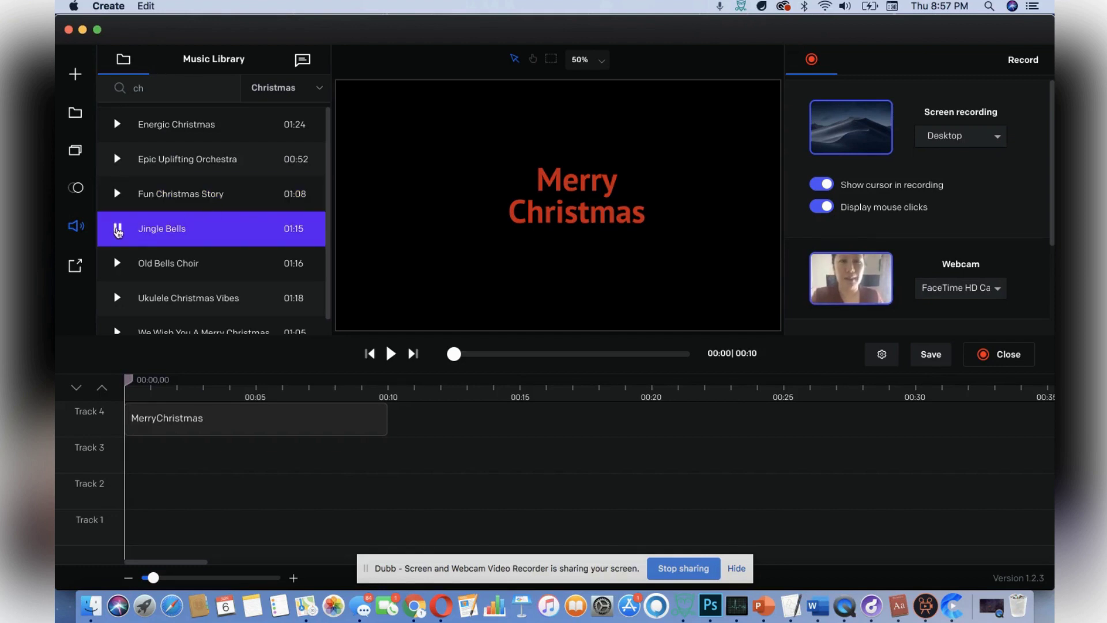
left_click(117, 230)
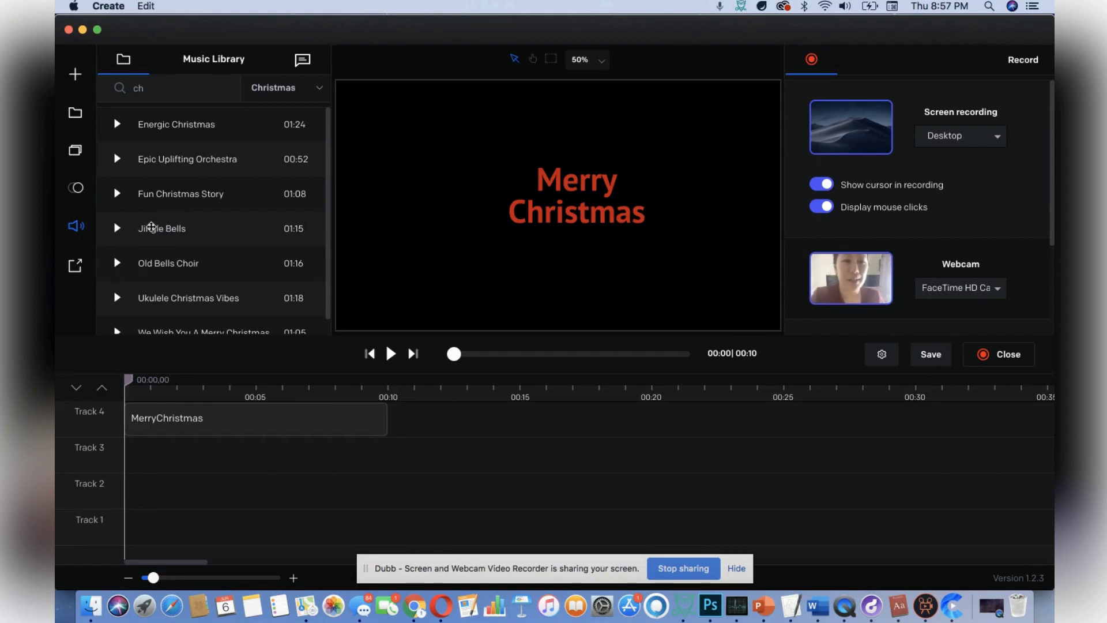
left_click_drag(151, 226, 178, 460)
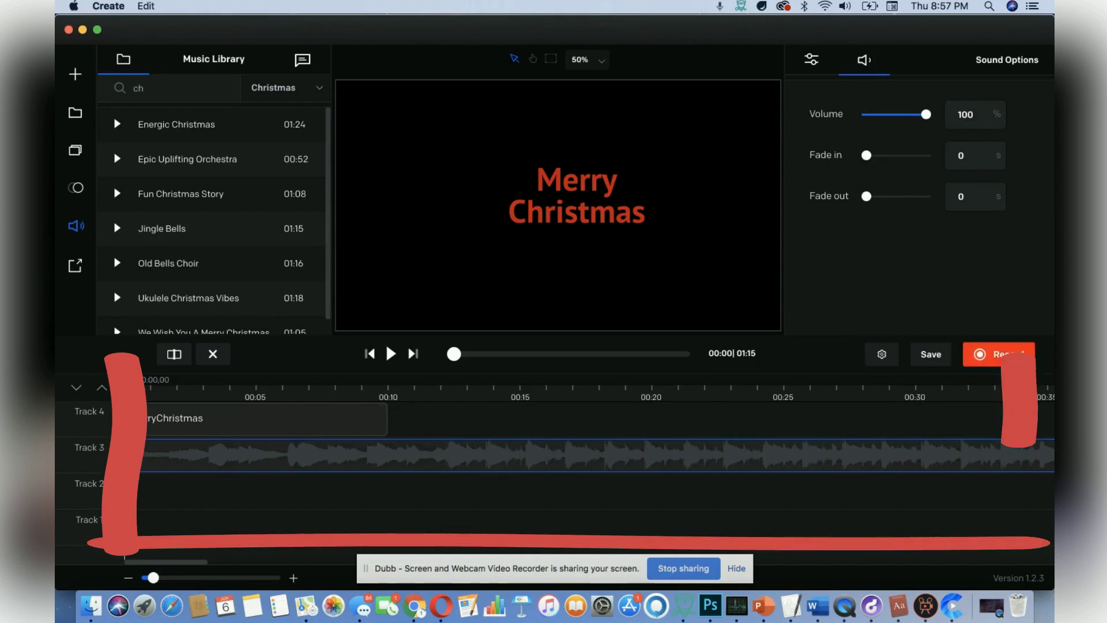
Step: Reopen the recording settings and select the FaceTime HD Camera for the webcam again
left_click(1000, 354)
left_click(953, 295)
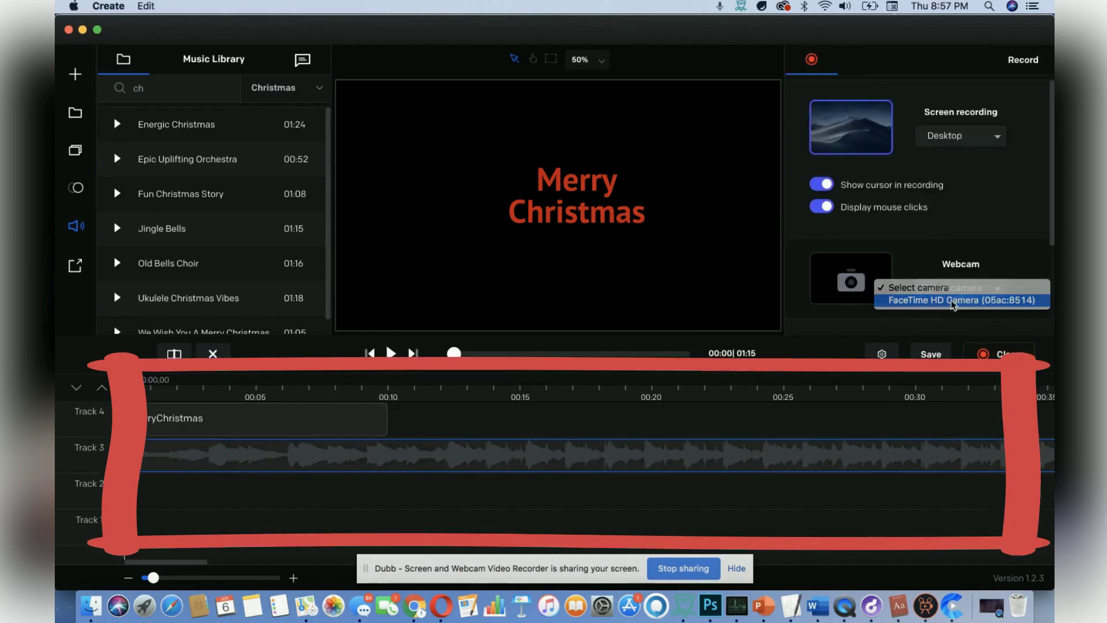
left_click(951, 296)
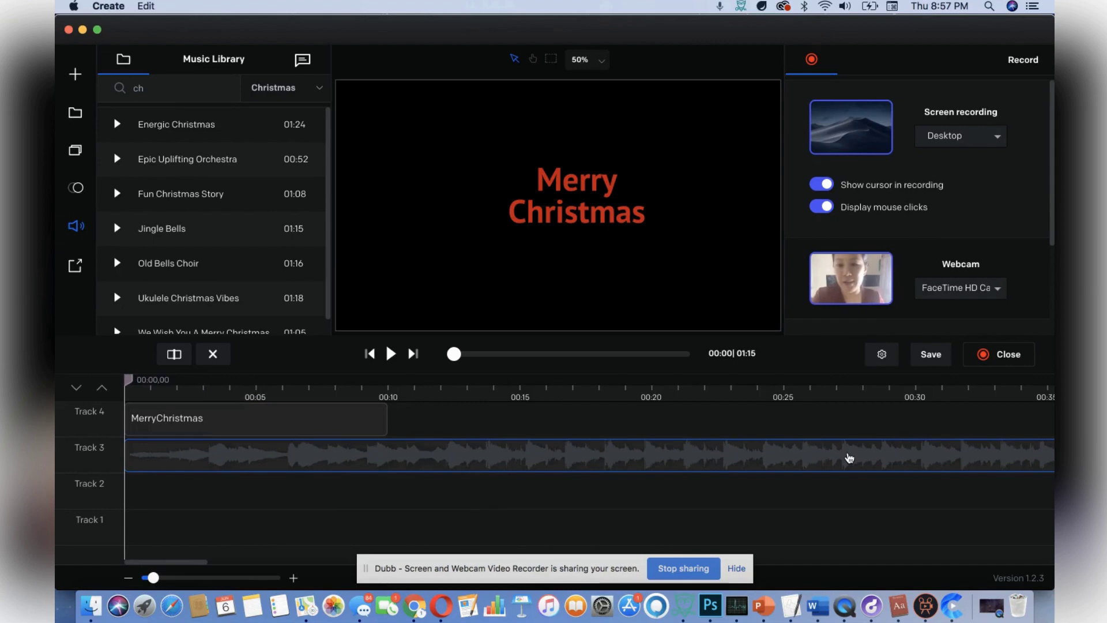
Step: Trim the Jingle Bells clip on Track 3 to about 10 seconds, matching the end of the Merry Christmas text clip
left_click(846, 458)
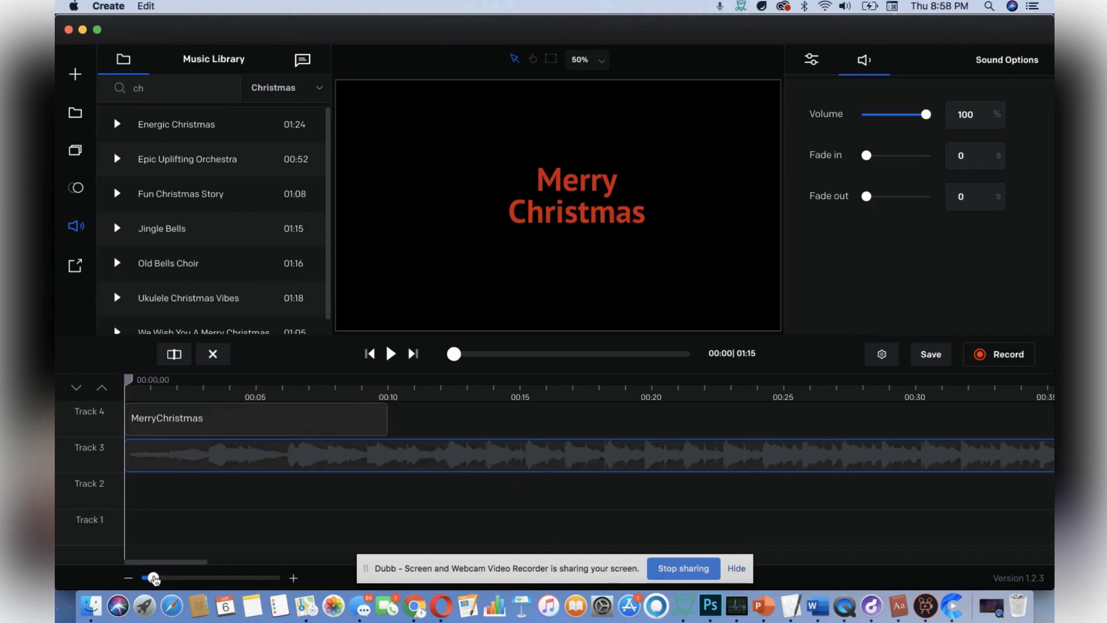
mouse_move(153, 577)
left_mouse_down()
mouse_move(255, 579)
mouse_move(139, 576)
left_mouse_up()
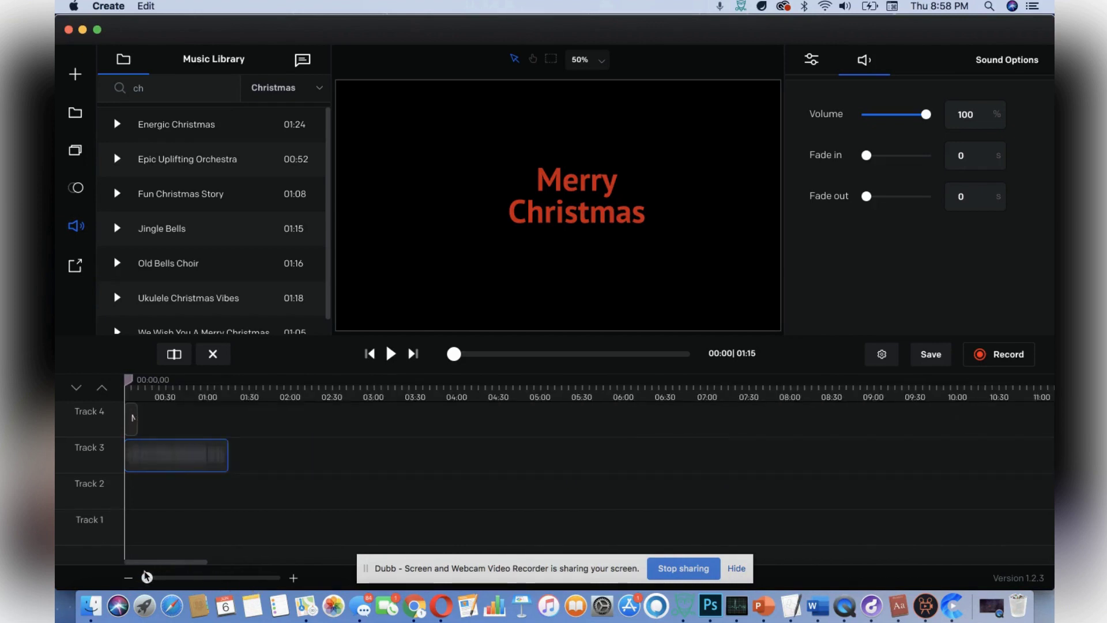
left_click_drag(225, 456, 145, 457)
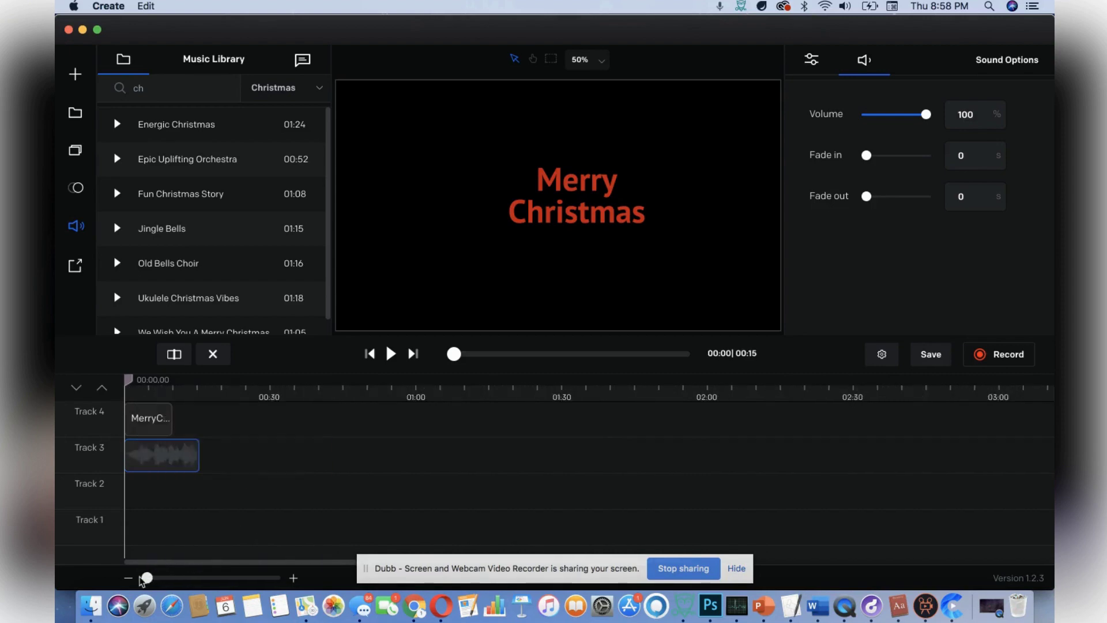
mouse_move(148, 578)
left_mouse_down()
mouse_move(177, 578)
mouse_move(157, 576)
left_mouse_up()
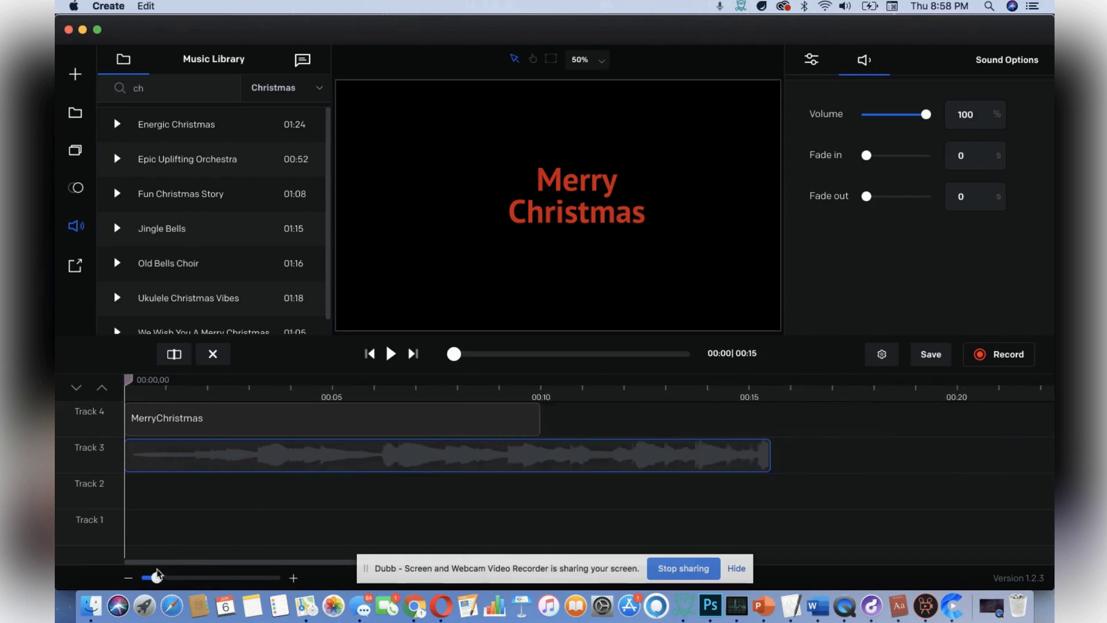
left_click_drag(771, 455, 544, 450)
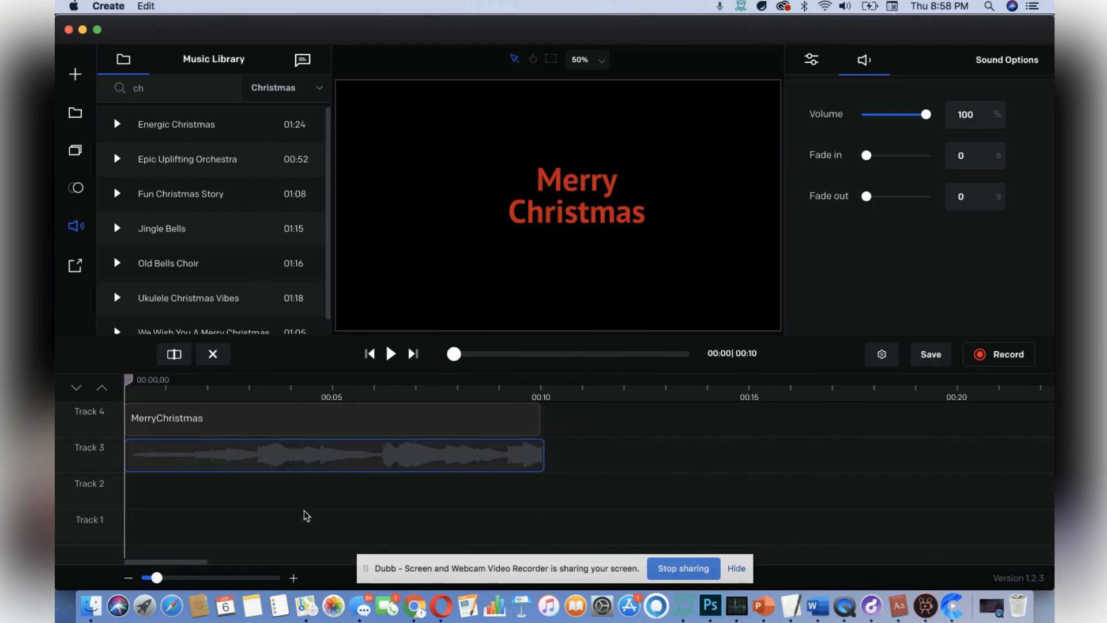
left_click_drag(157, 578, 192, 578)
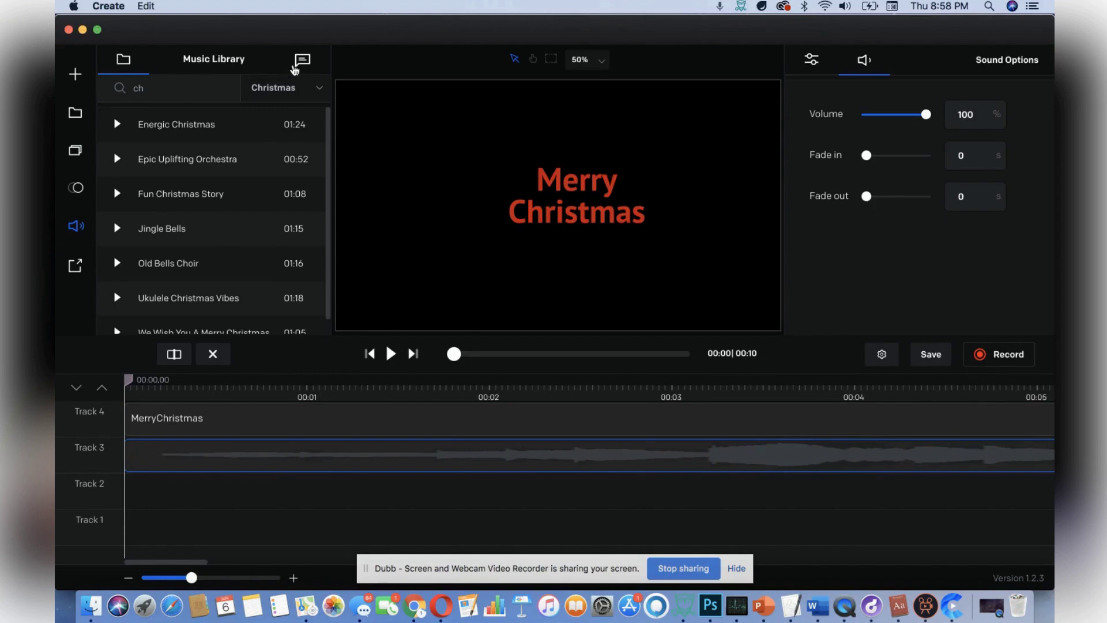
Step: Examine the text-to-speech feature and its list of languages, keeping English (US)
left_click(301, 61)
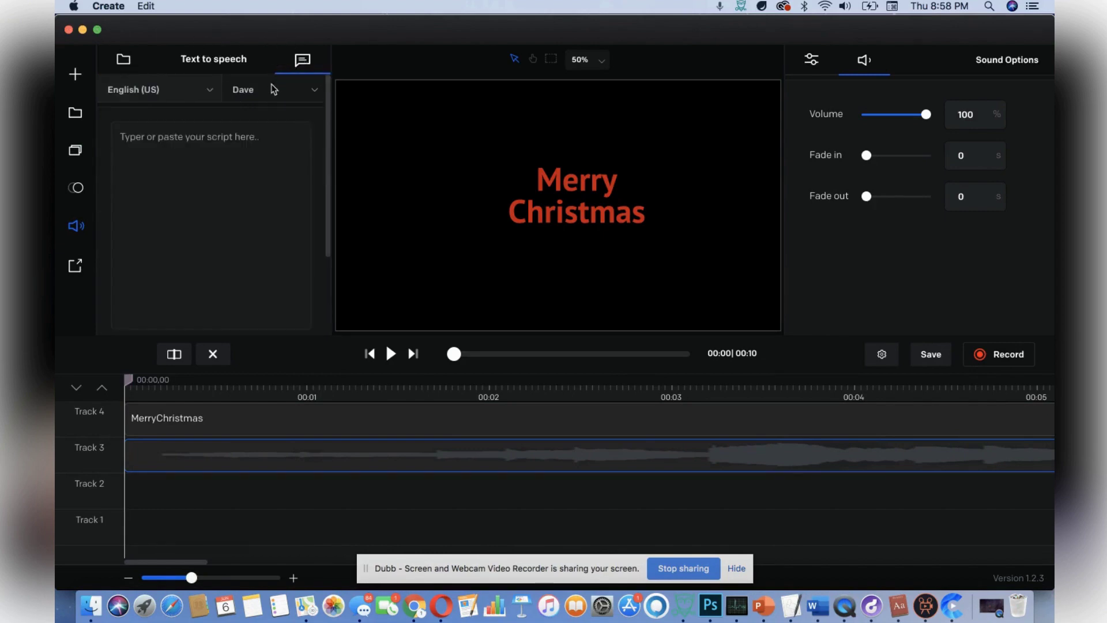
left_click(158, 91)
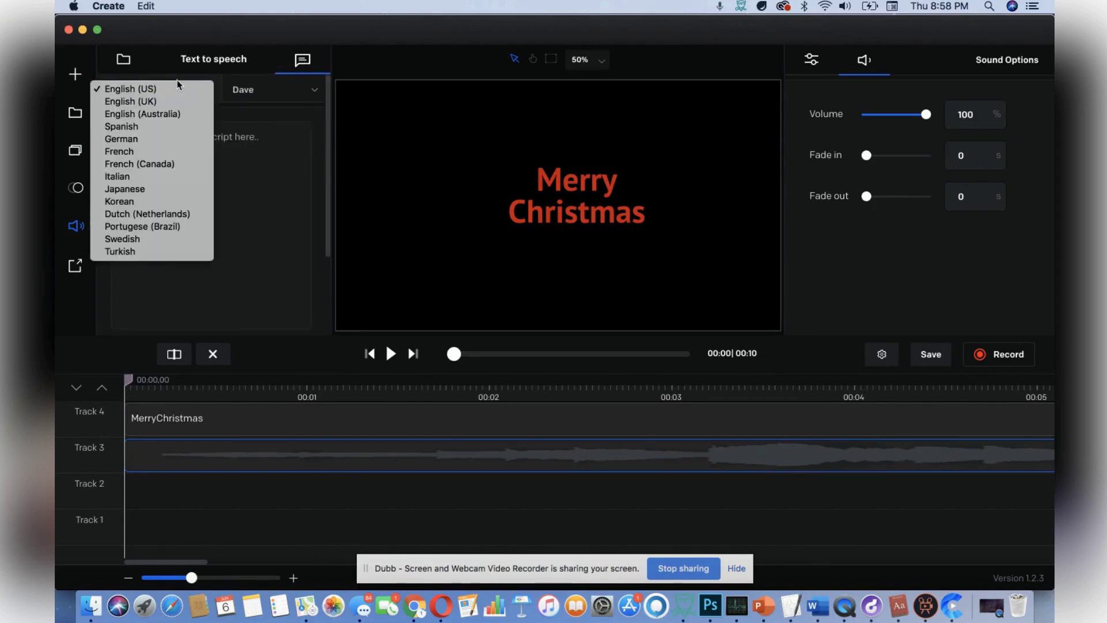
left_click(264, 135)
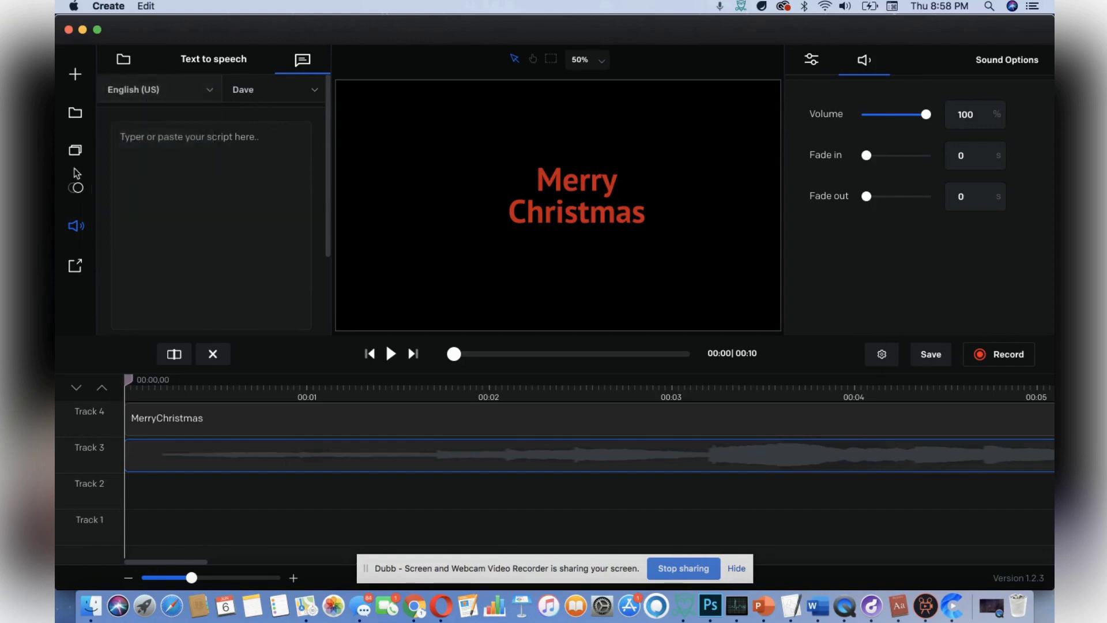
Step: Add the yellow brush-stroke transition to the canvas on a new track above the text, and play the project
left_click(71, 149)
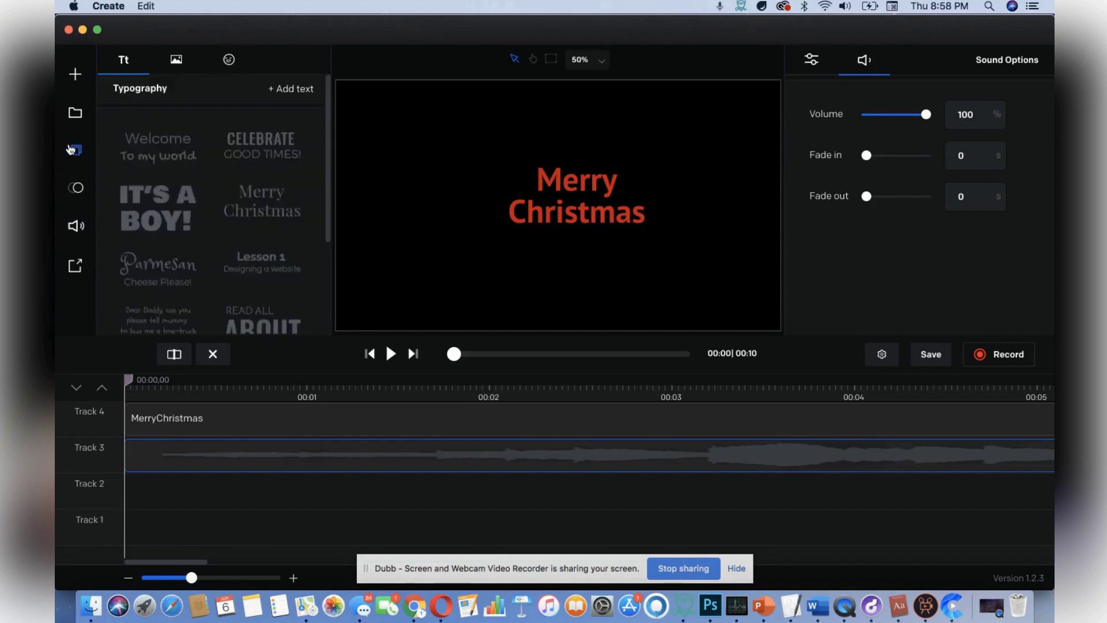
left_click(85, 189)
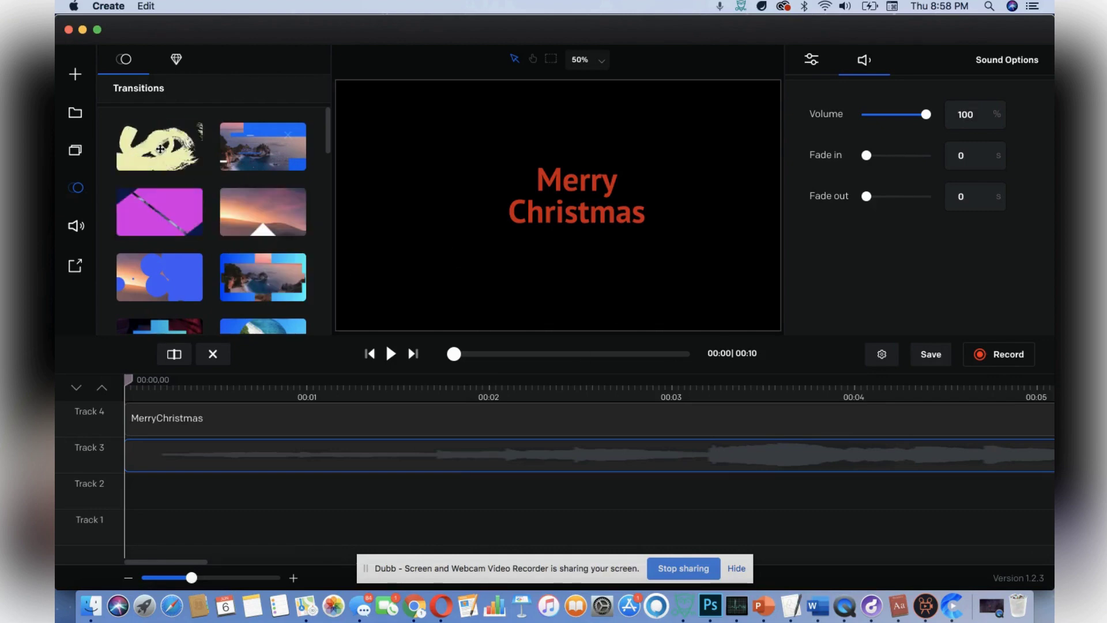
left_click_drag(167, 149, 425, 258)
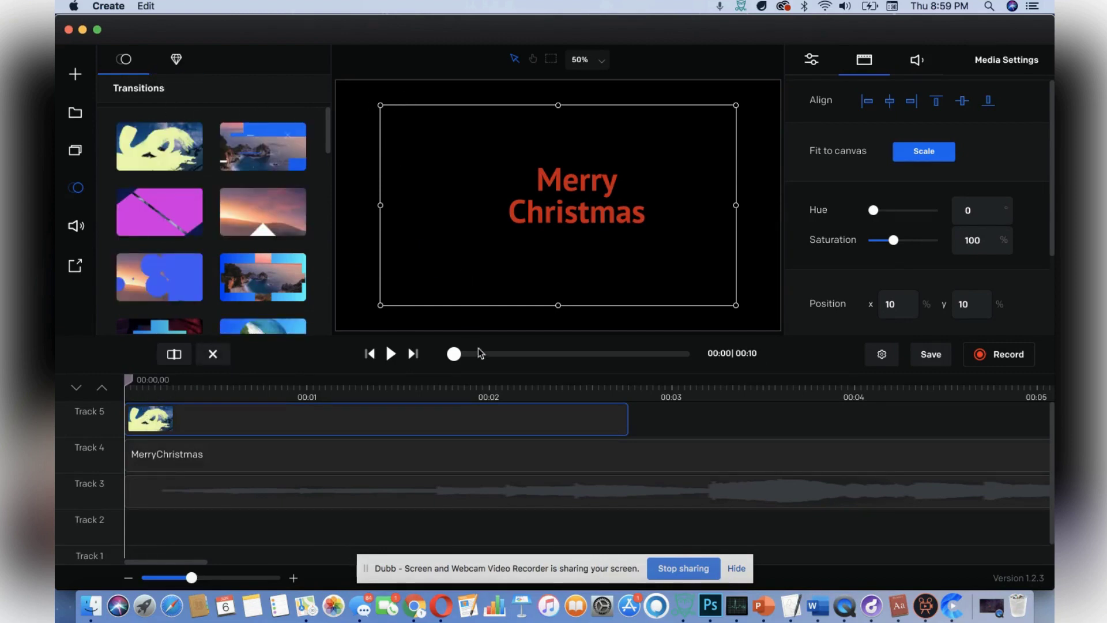
left_click(395, 356)
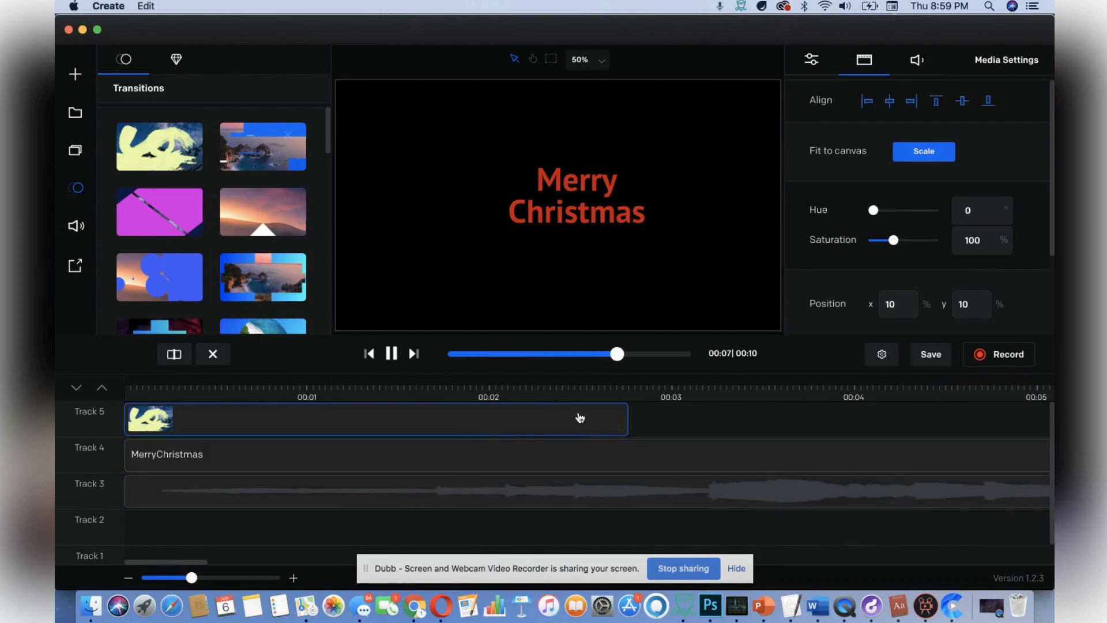
Step: Shorten the brush-stroke transition clip on Track 5 to just under one second and scale it to fit the canvas
left_click_drag(627, 418, 279, 417)
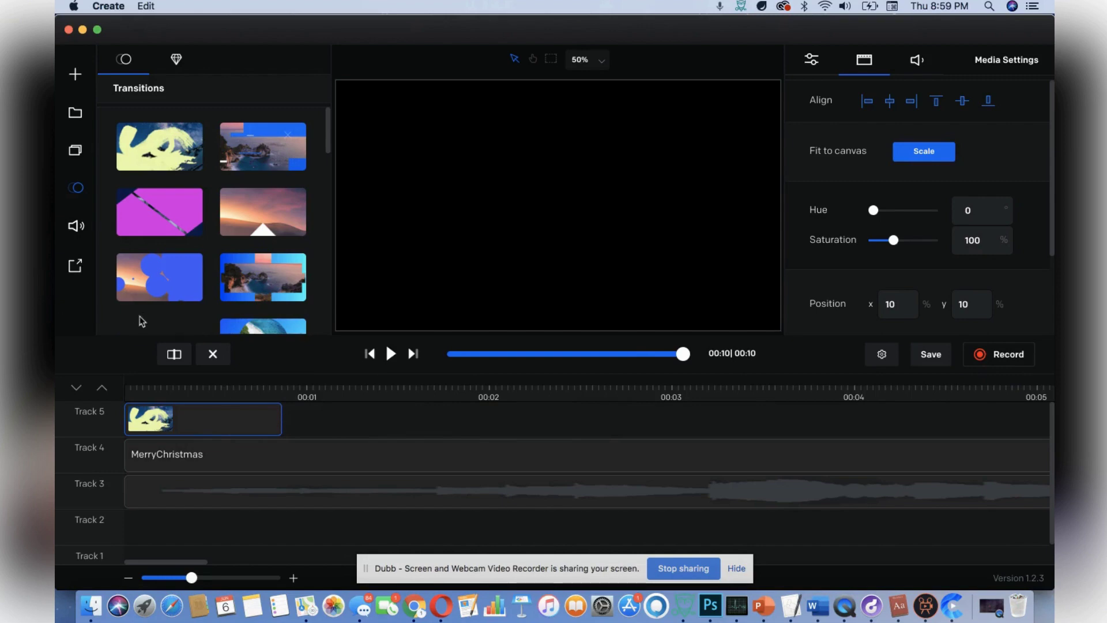
left_click(76, 267)
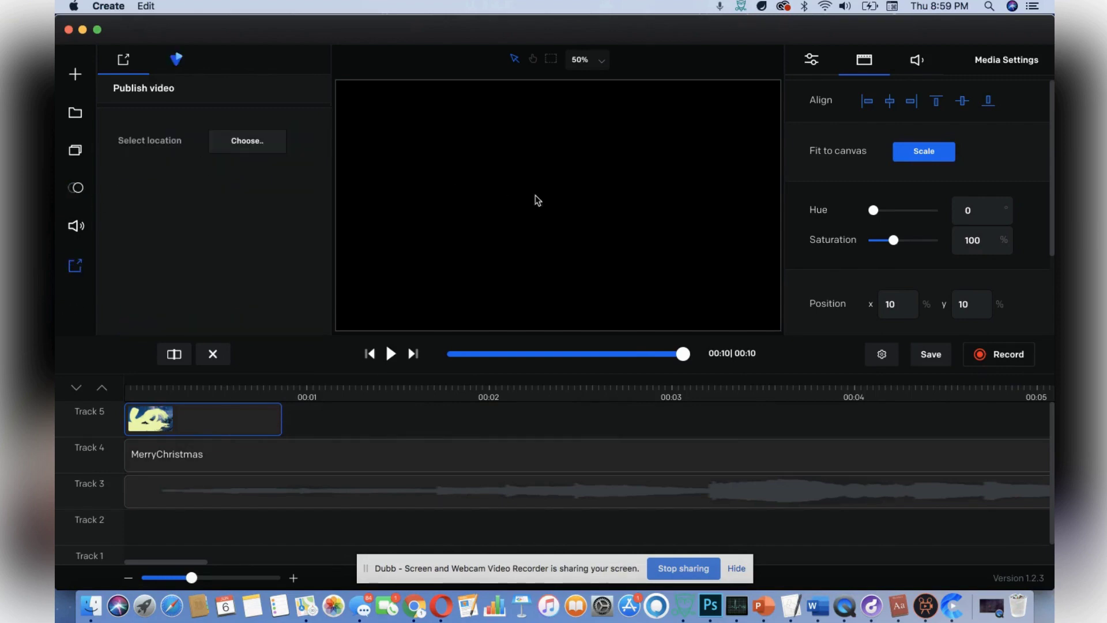
left_click(938, 152)
Step: Examine the transition clip's volume option and its media settings down to the fade in and fade out options
left_click(917, 62)
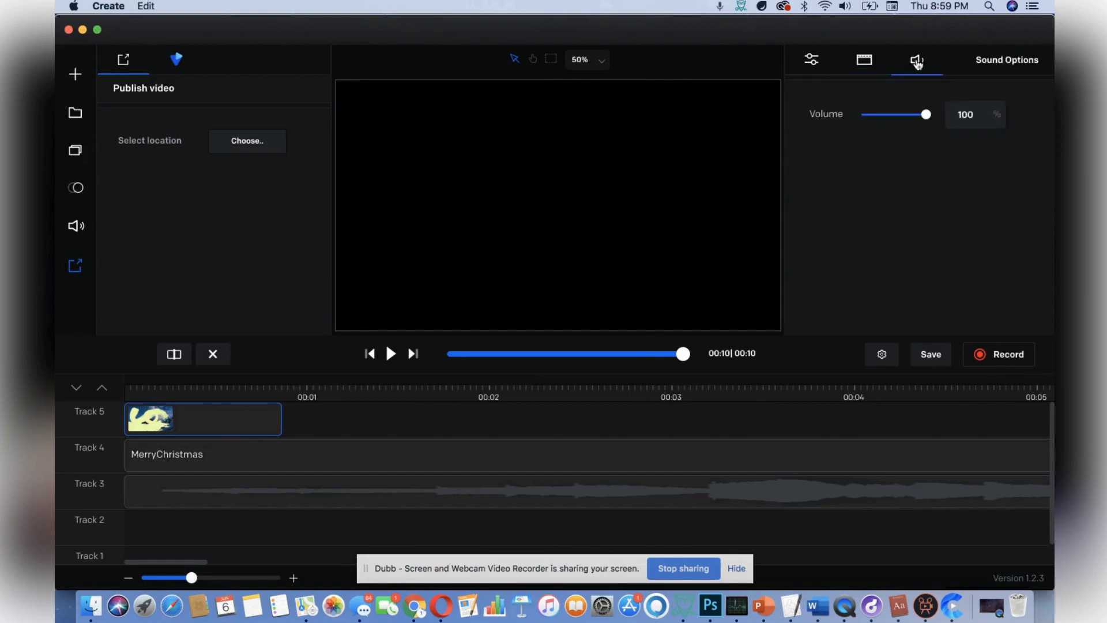
left_click(872, 66)
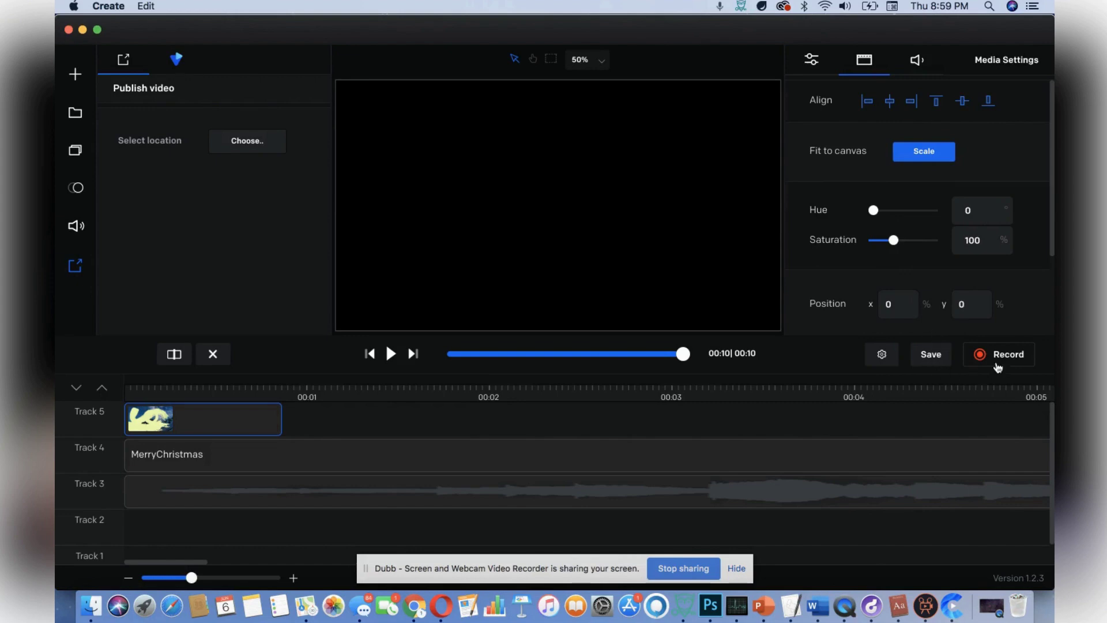
left_click_drag(1050, 252, 1053, 346)
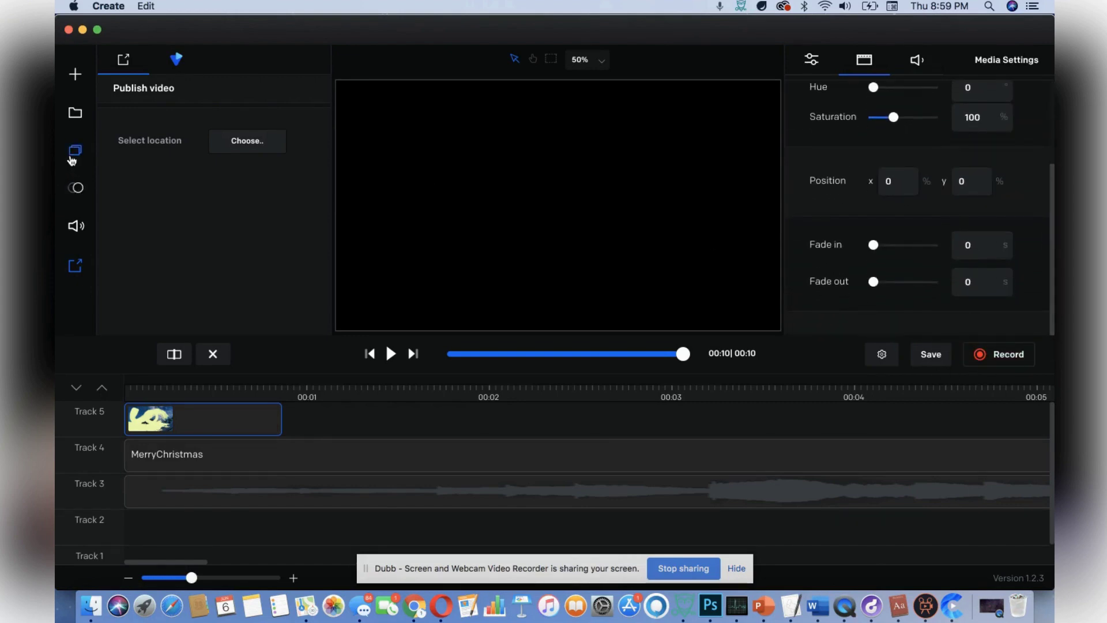
Step: Open the recording options, set the screen recording source to Region and examine its size settings
left_click(1018, 365)
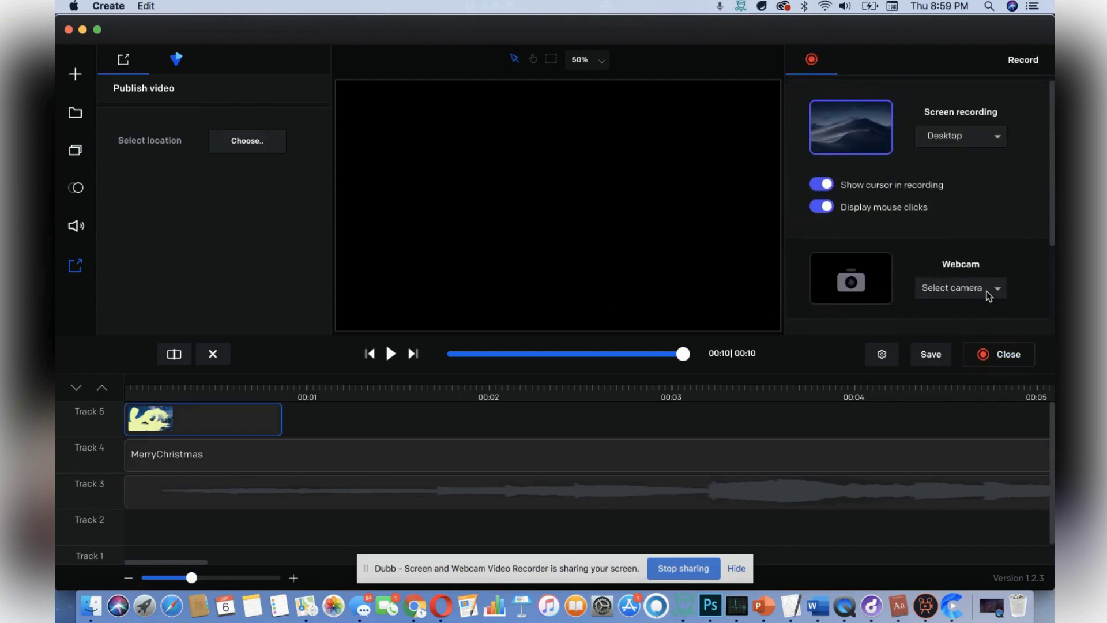
left_click(970, 147)
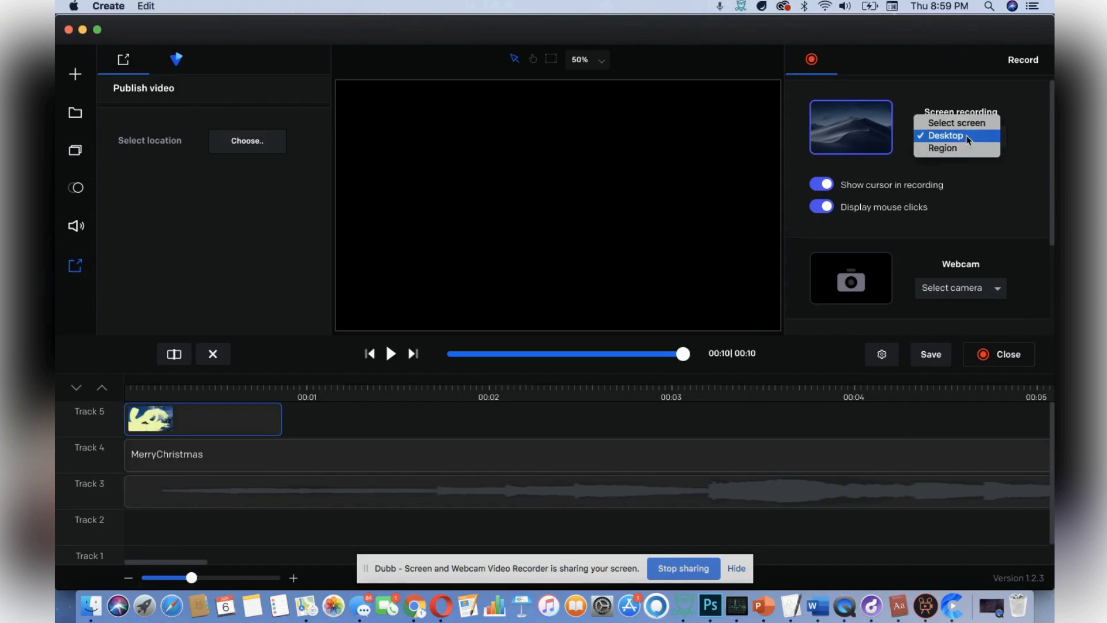
left_click(968, 136)
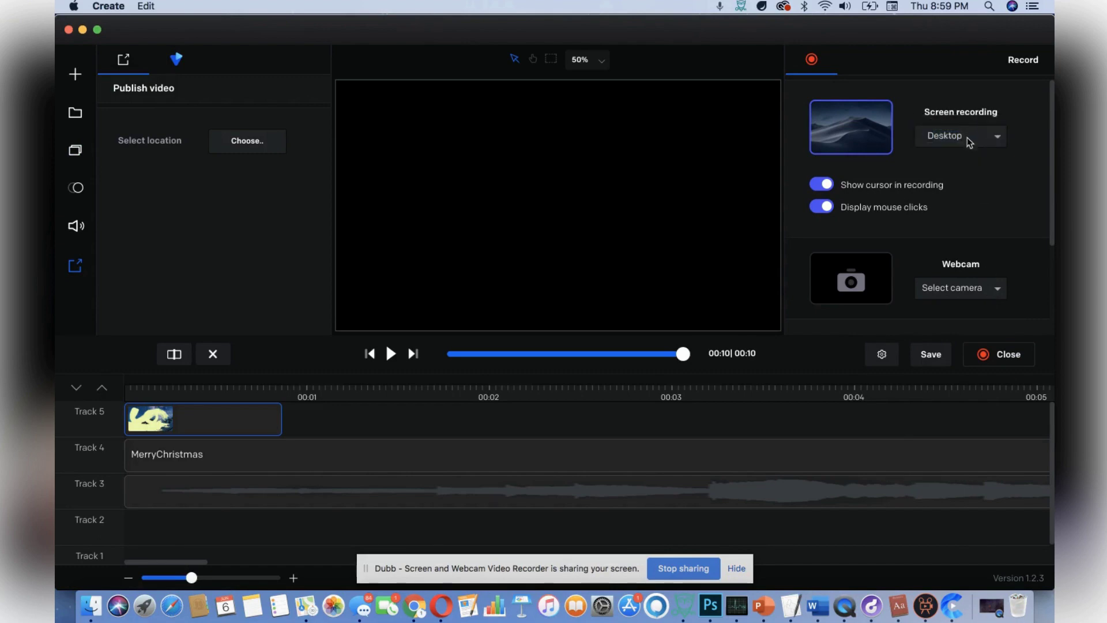
left_click(969, 142)
left_click(967, 149)
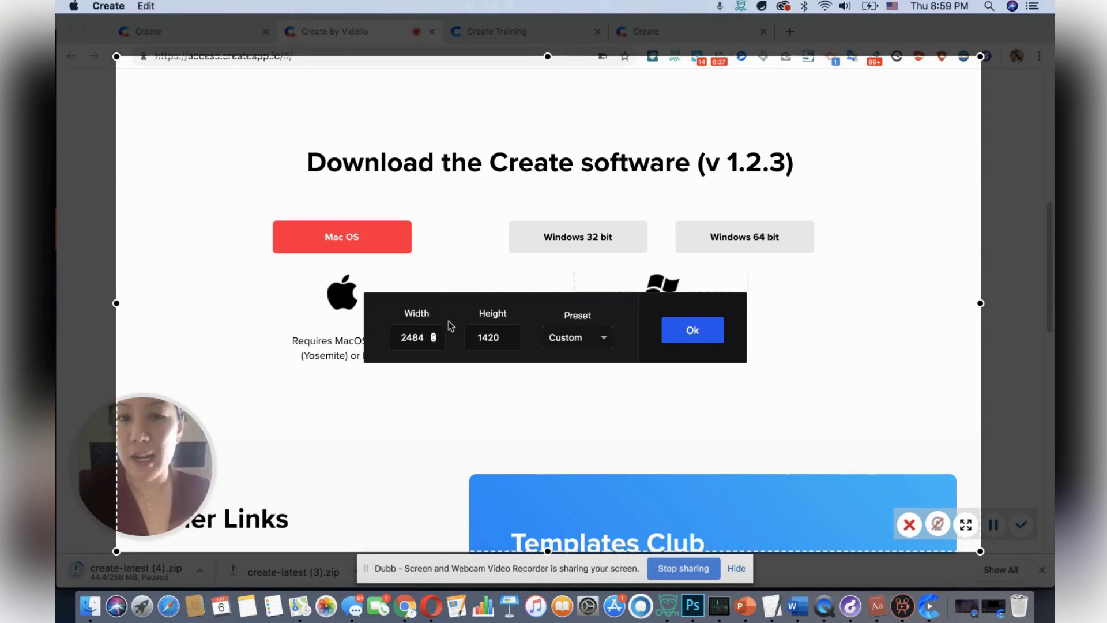
double_click(434, 340)
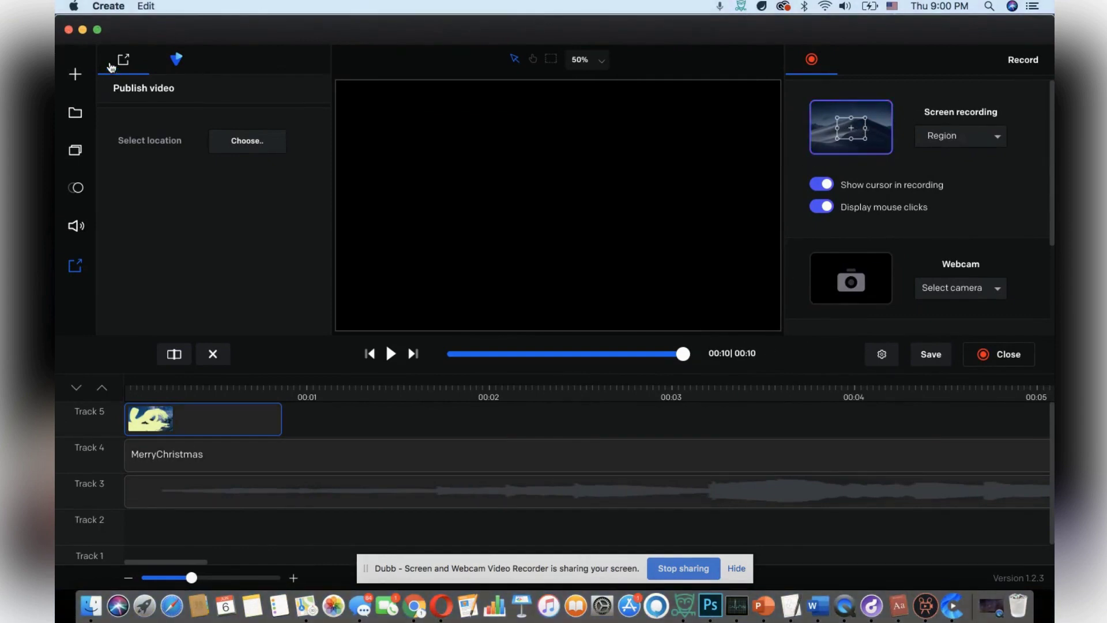
Step: Exit the current project without saving and open the GIF creator
left_click(69, 30)
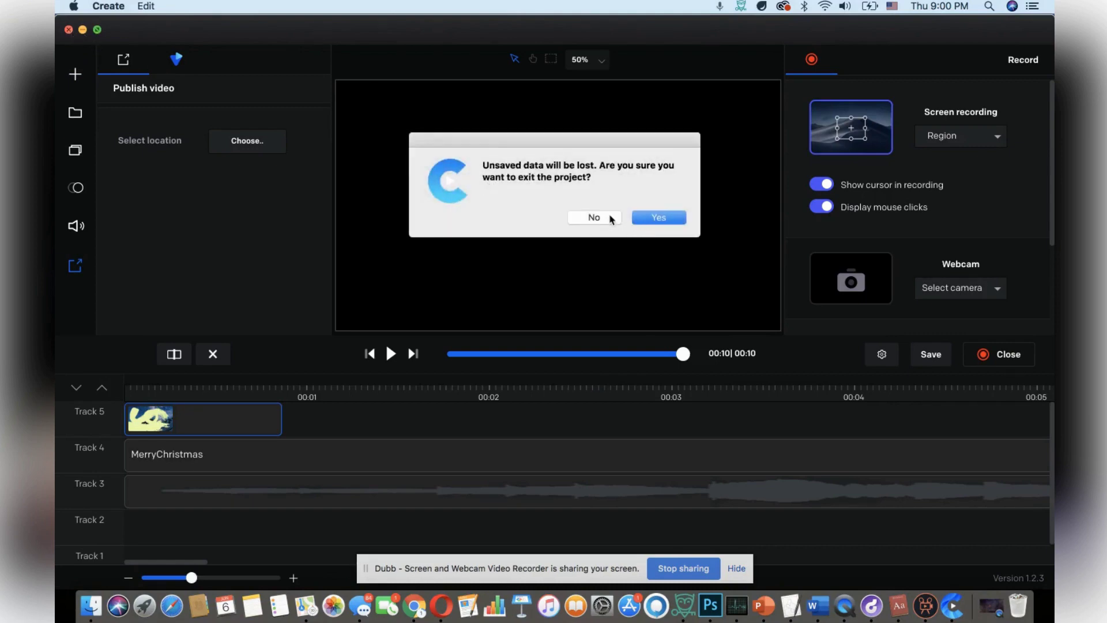
left_click(650, 216)
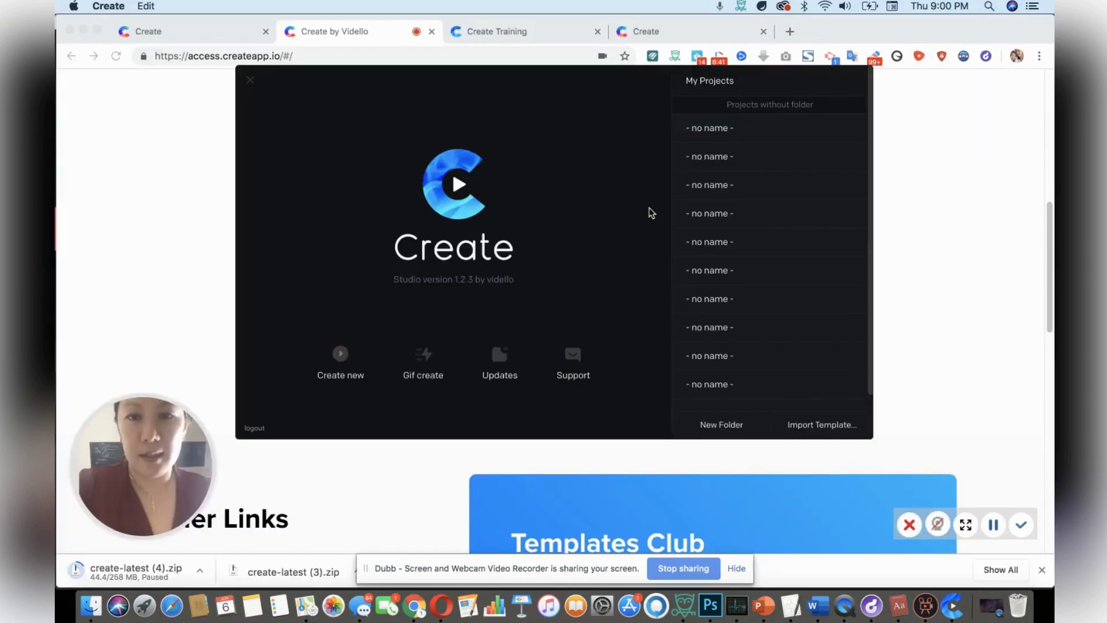
left_click(427, 363)
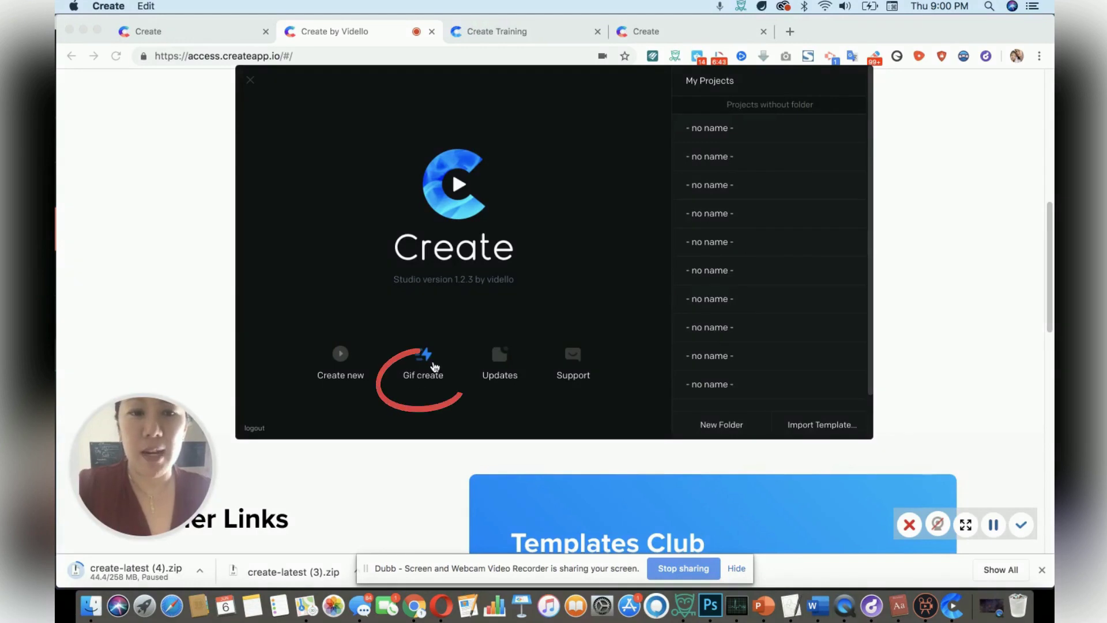
left_click(432, 363)
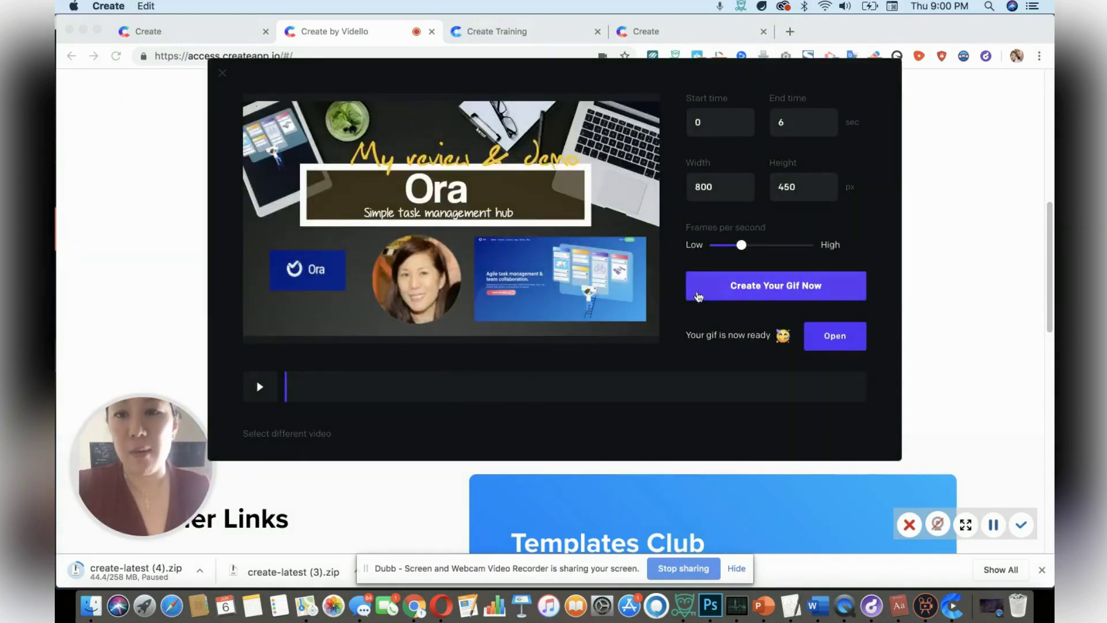
Step: Create a GIF from the loaded video, save it to Downloads under a first name, and close the GIF creator
left_click(740, 292)
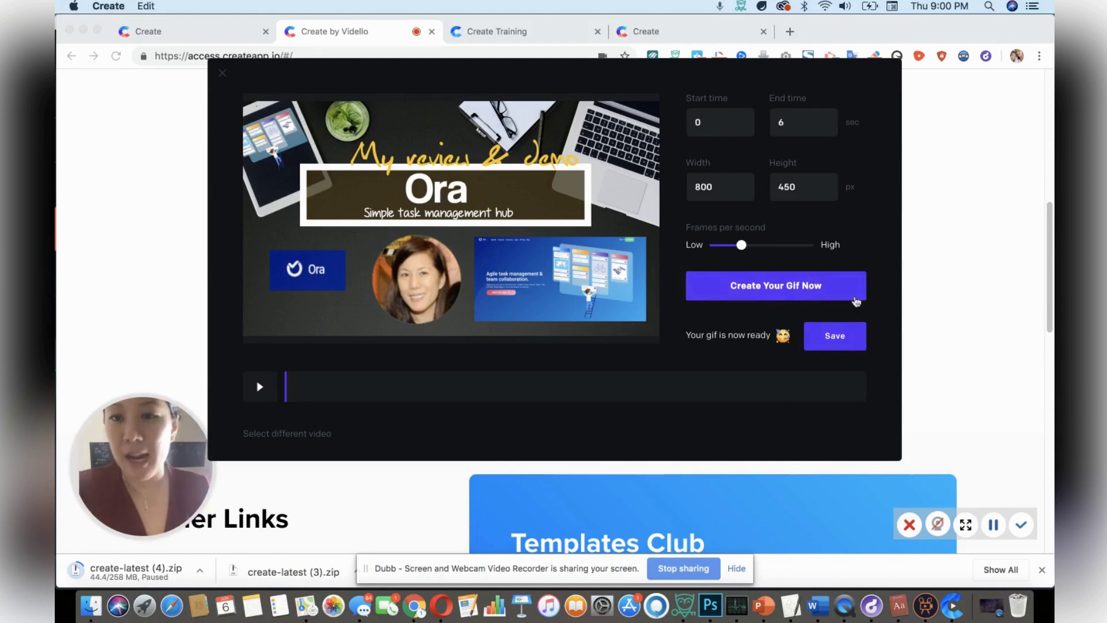
left_click(836, 336)
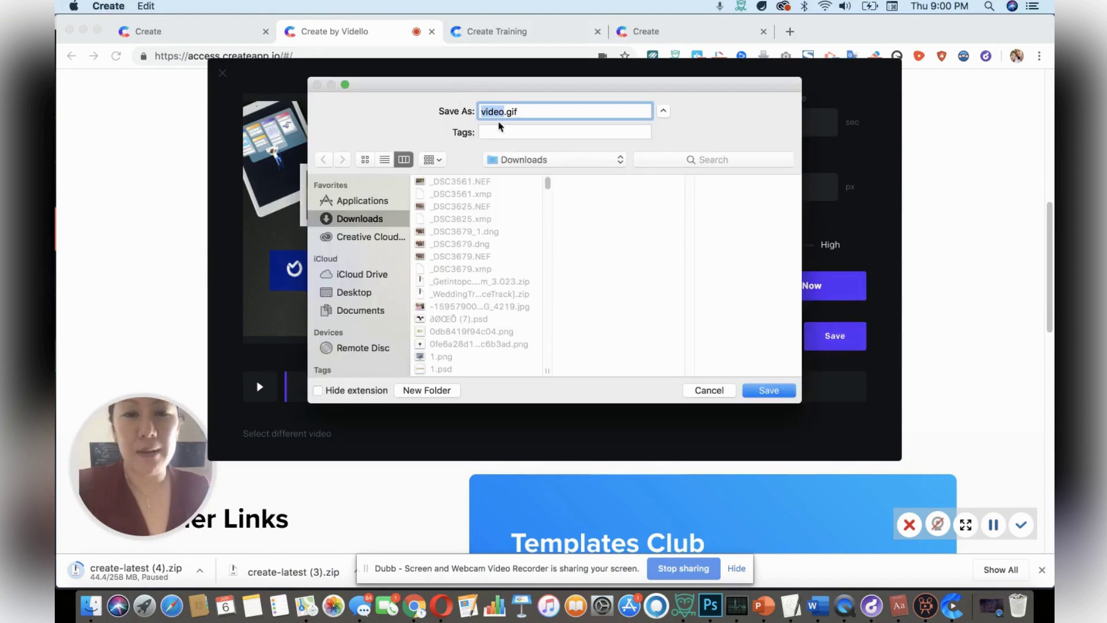
type("frances")
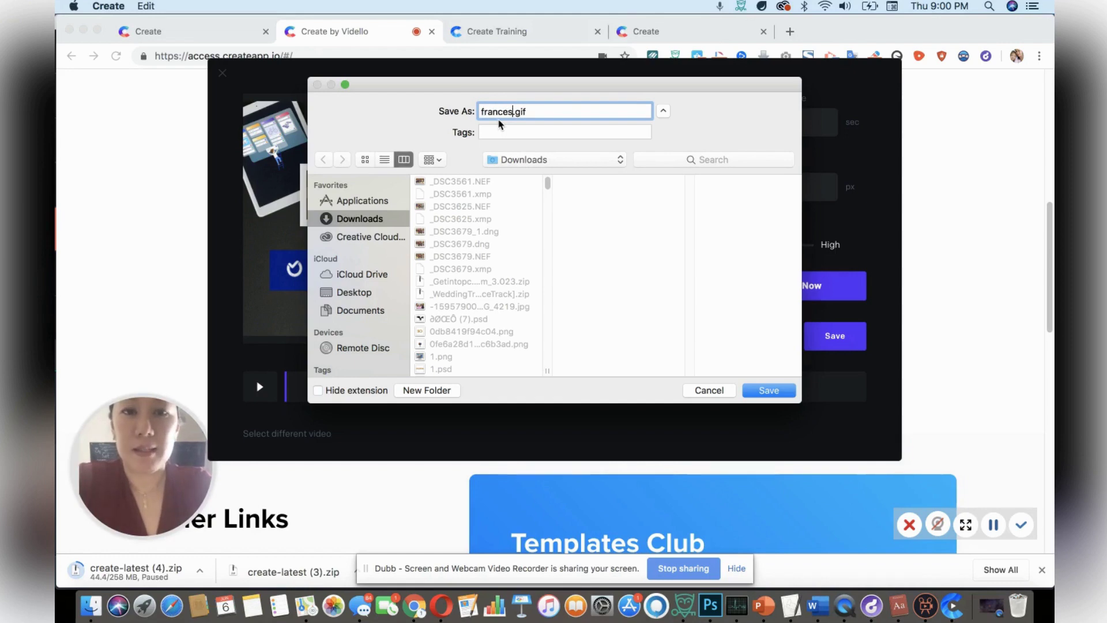
left_click(771, 390)
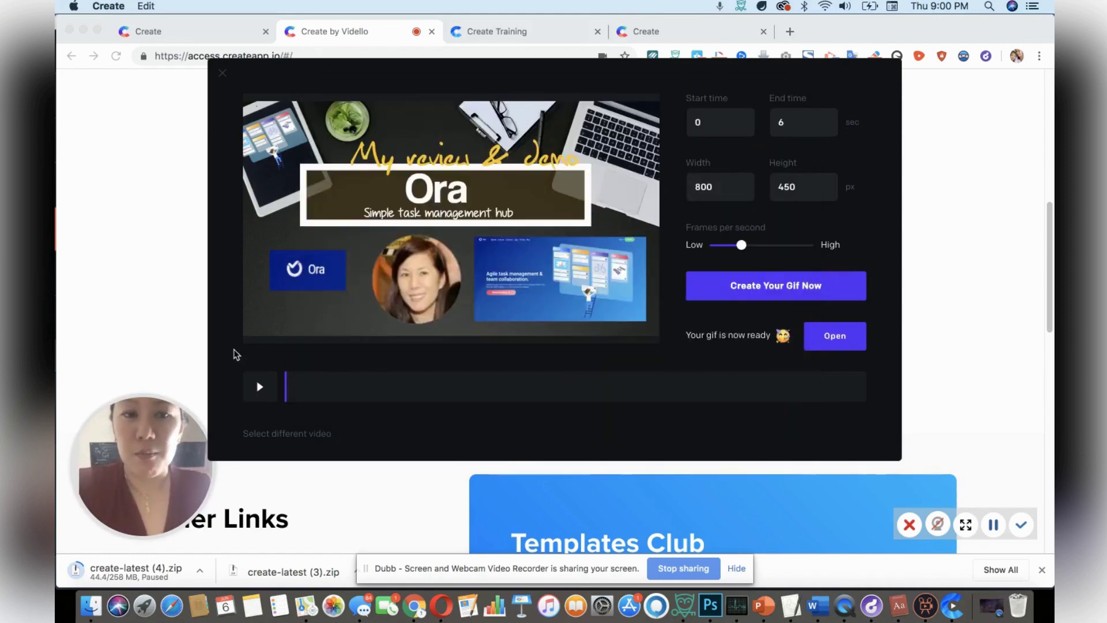
left_click(222, 73)
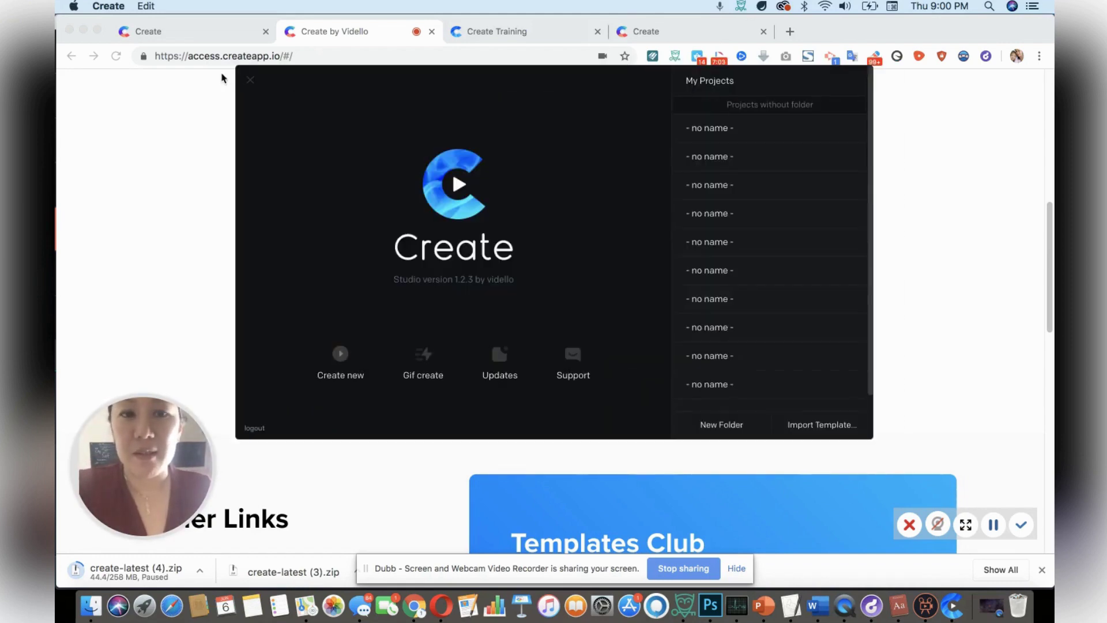
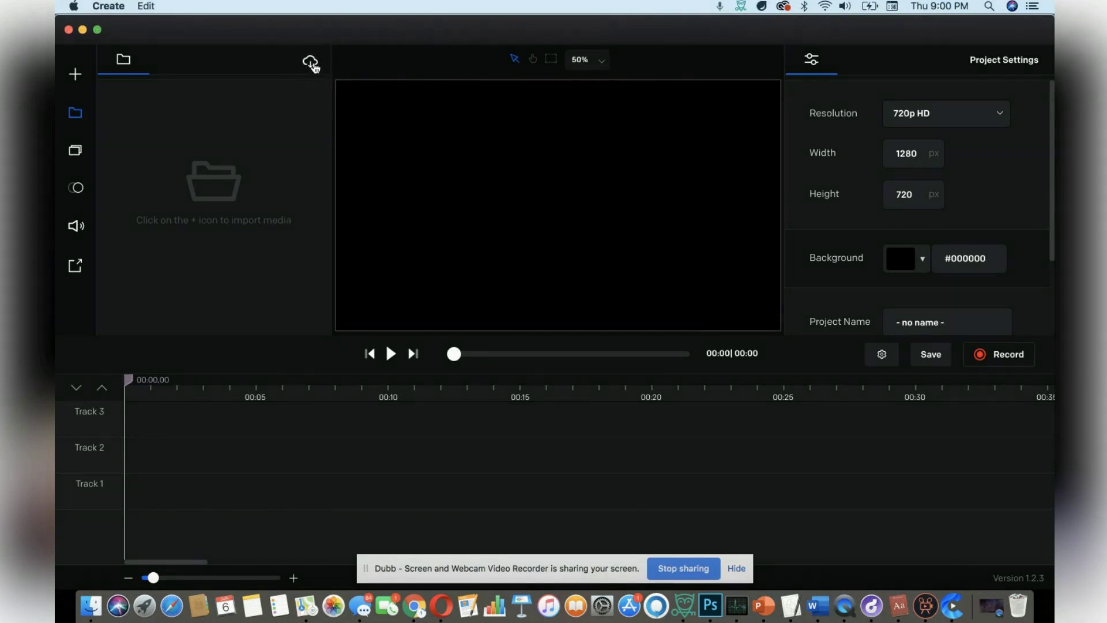
Step: Open the stock media library and browse its footage clips
left_click(311, 63)
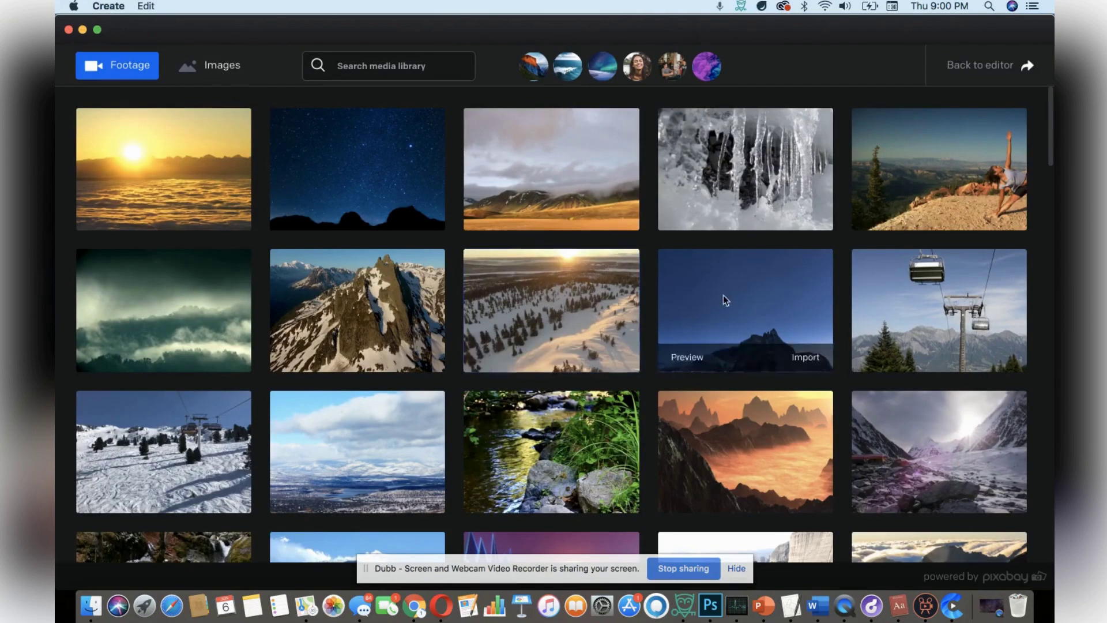
mouse_move(296, 182)
mouse_move(155, 146)
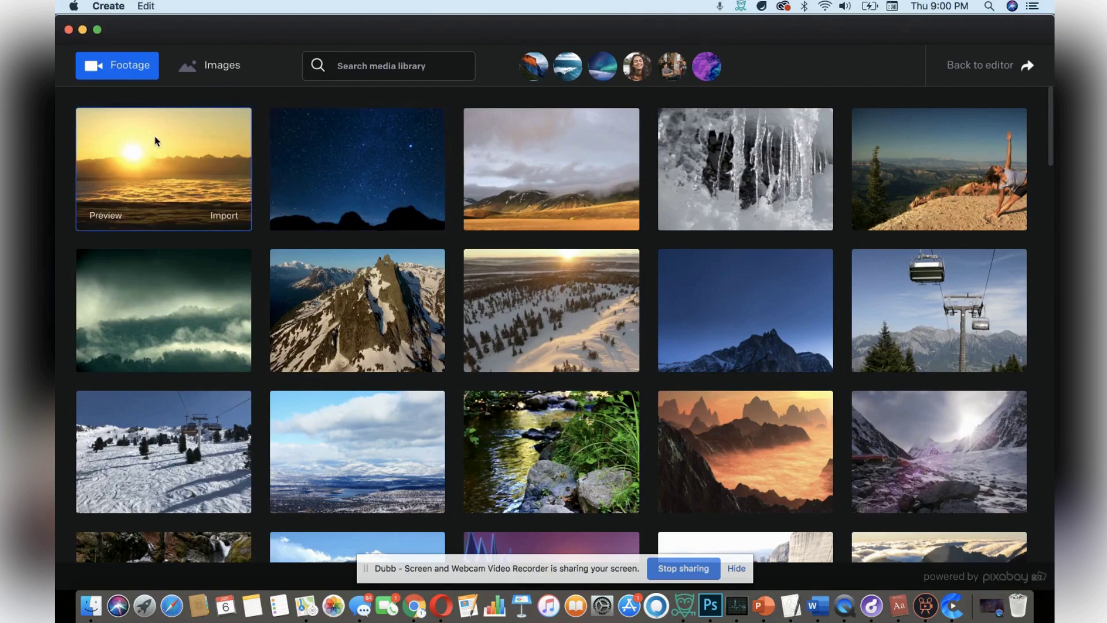
mouse_move(379, 165)
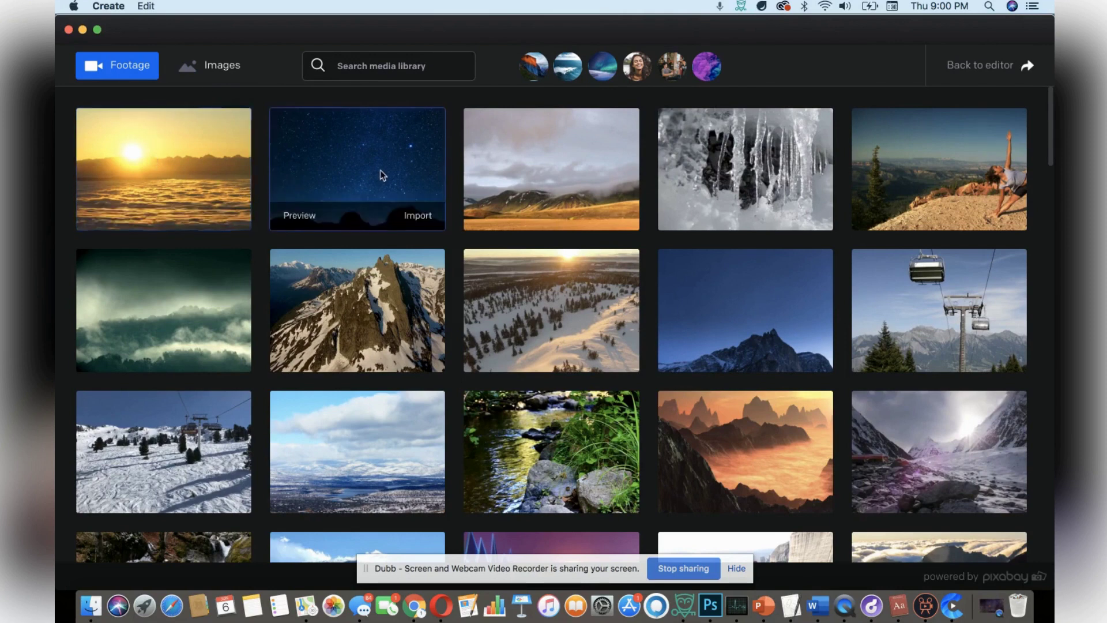
mouse_move(601, 174)
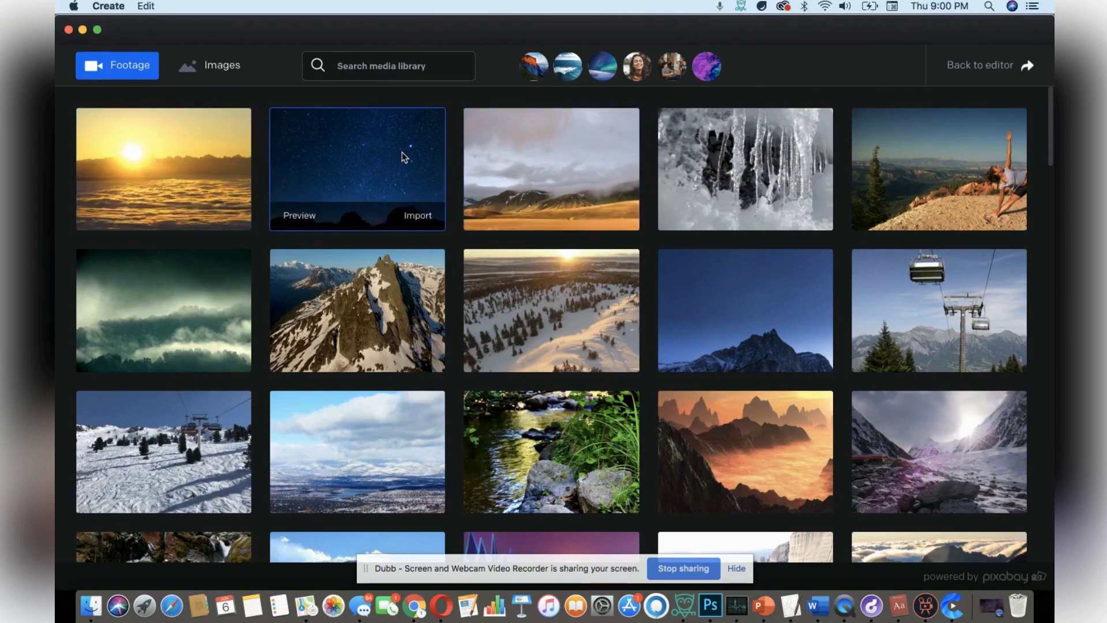
mouse_move(963, 345)
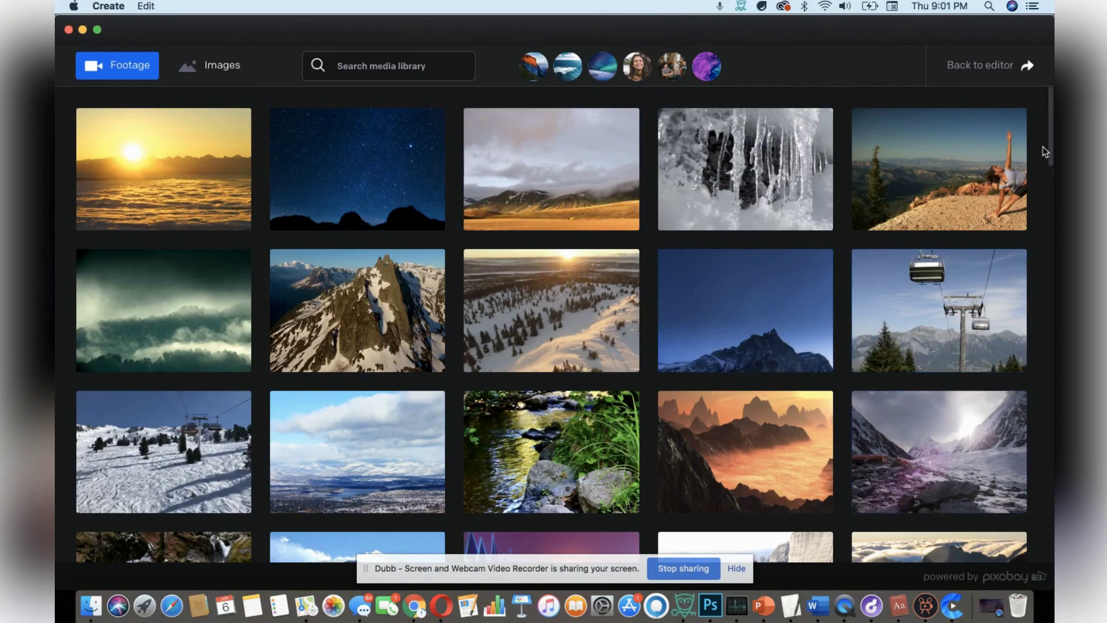
left_click_drag(1051, 156, 1052, 405)
Step: Search the stock images for "snow", import the picture of the frosted round bubble, and return to the editor
left_click(221, 68)
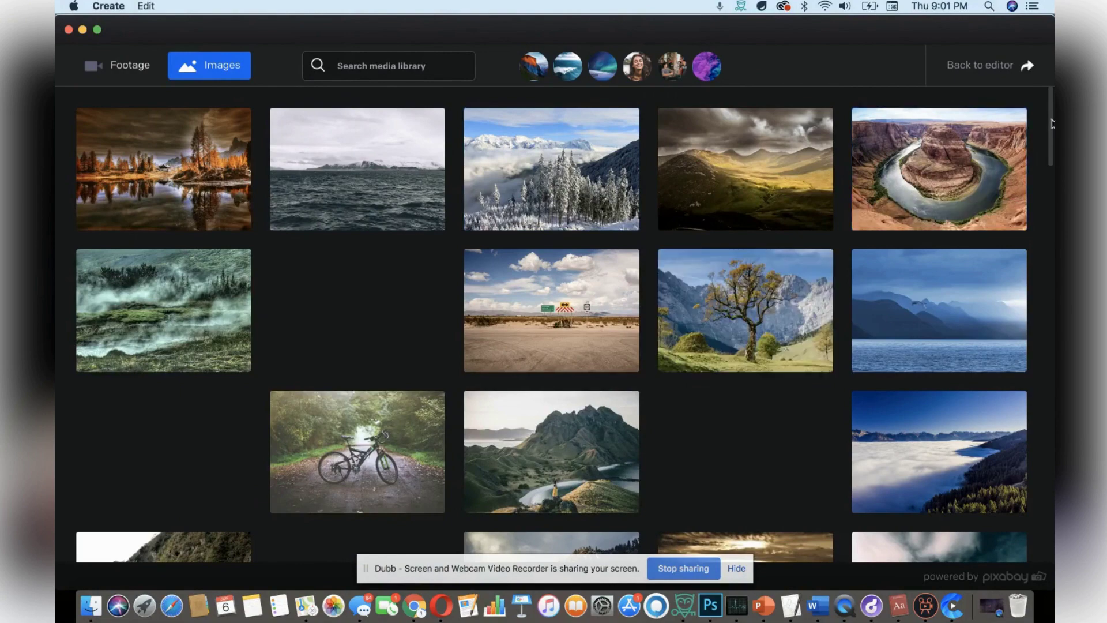
left_click_drag(1051, 126, 1050, 192)
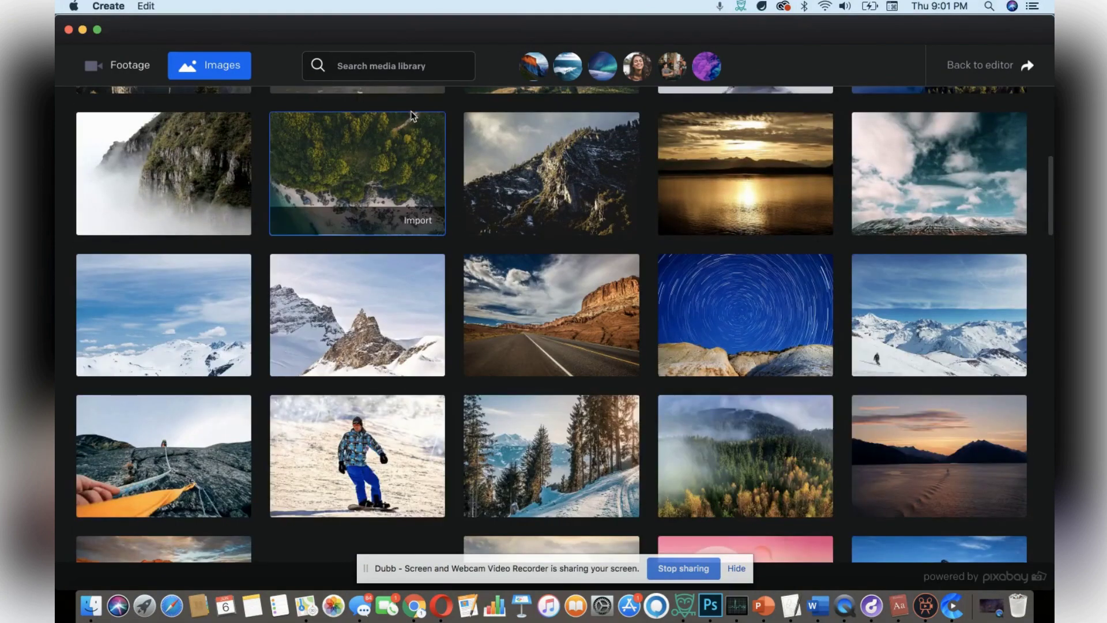
type("snow")
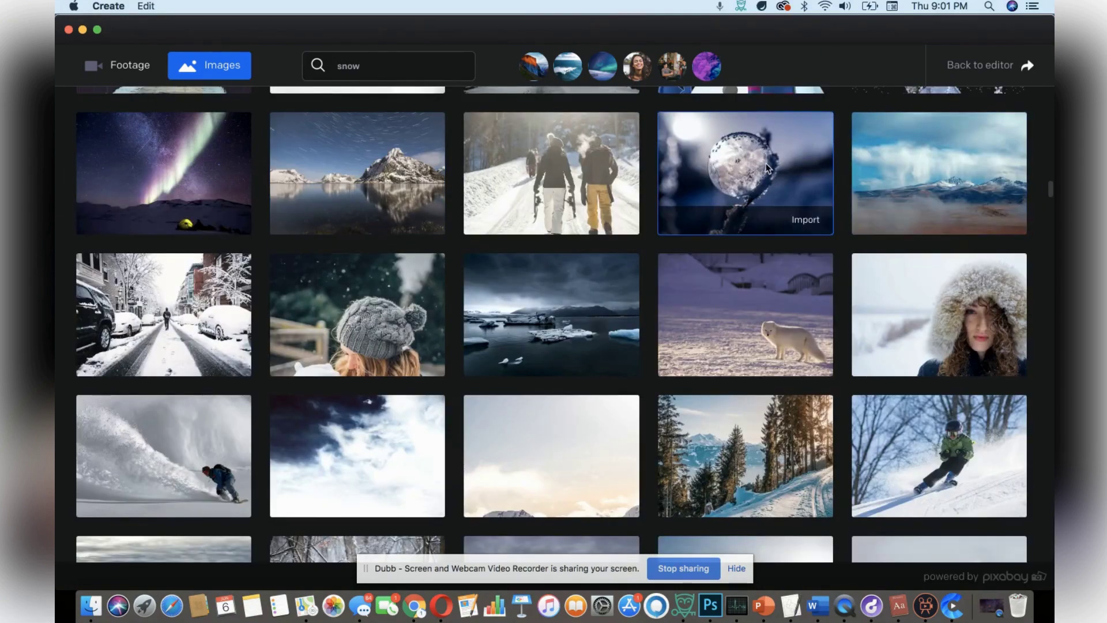
left_click(814, 224)
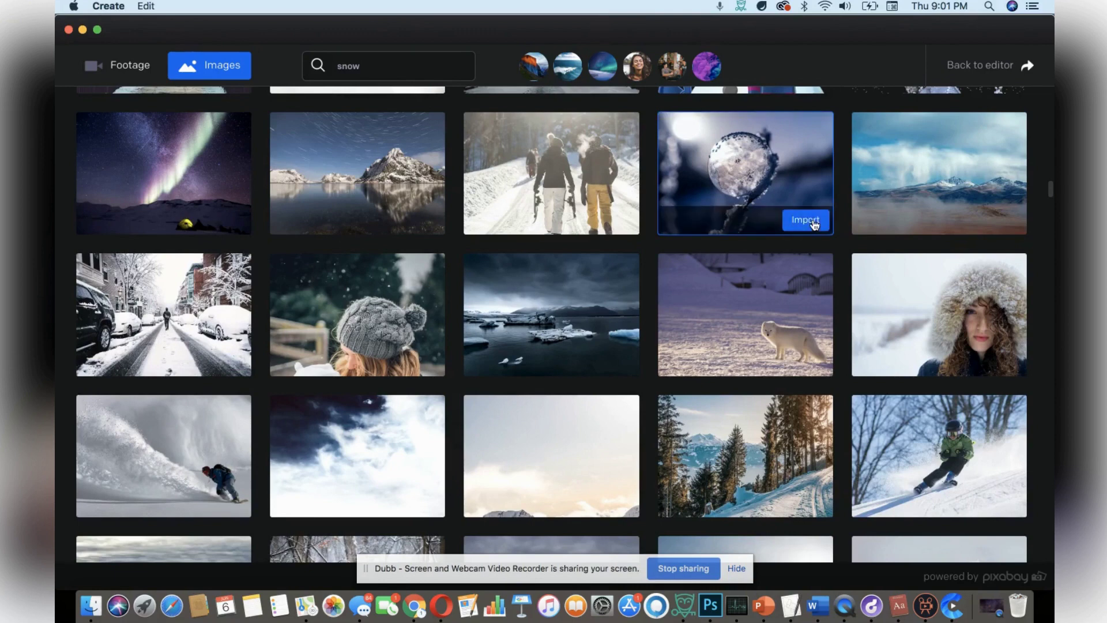
left_click(976, 68)
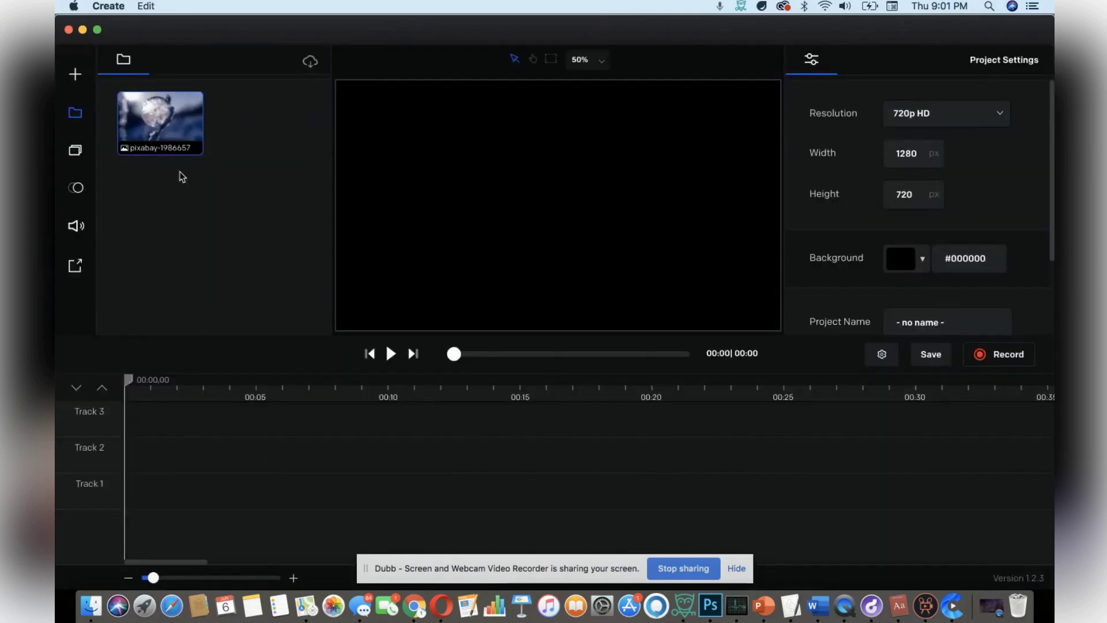
Step: Add the imported frosted bubble image to the canvas on a new track and scale it to fit the canvas
left_click_drag(160, 130, 472, 161)
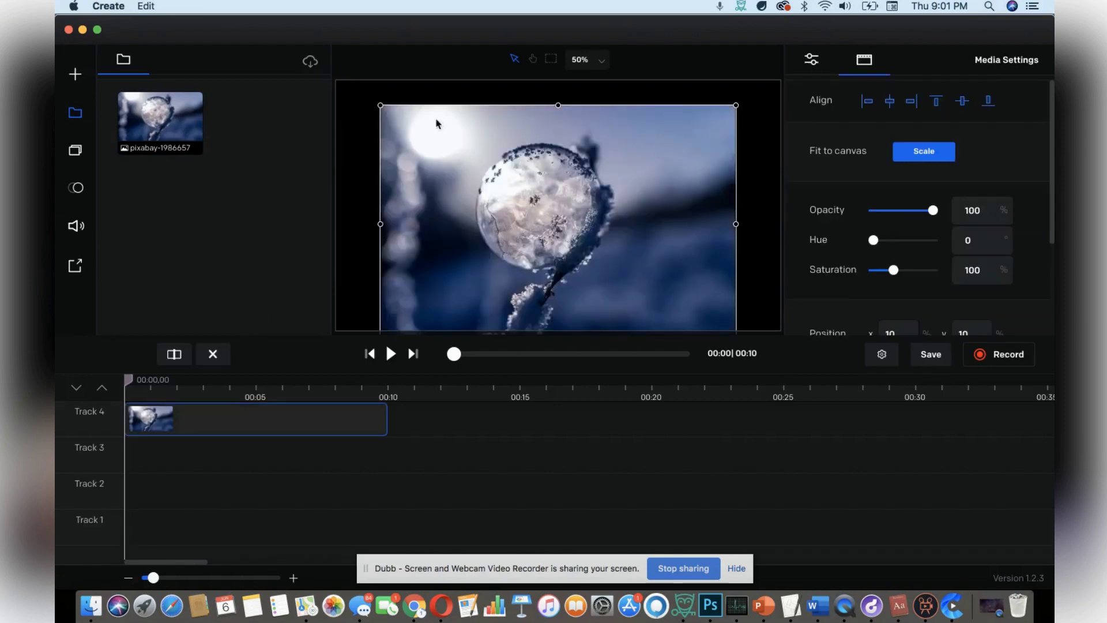
left_click_drag(380, 105, 336, 76)
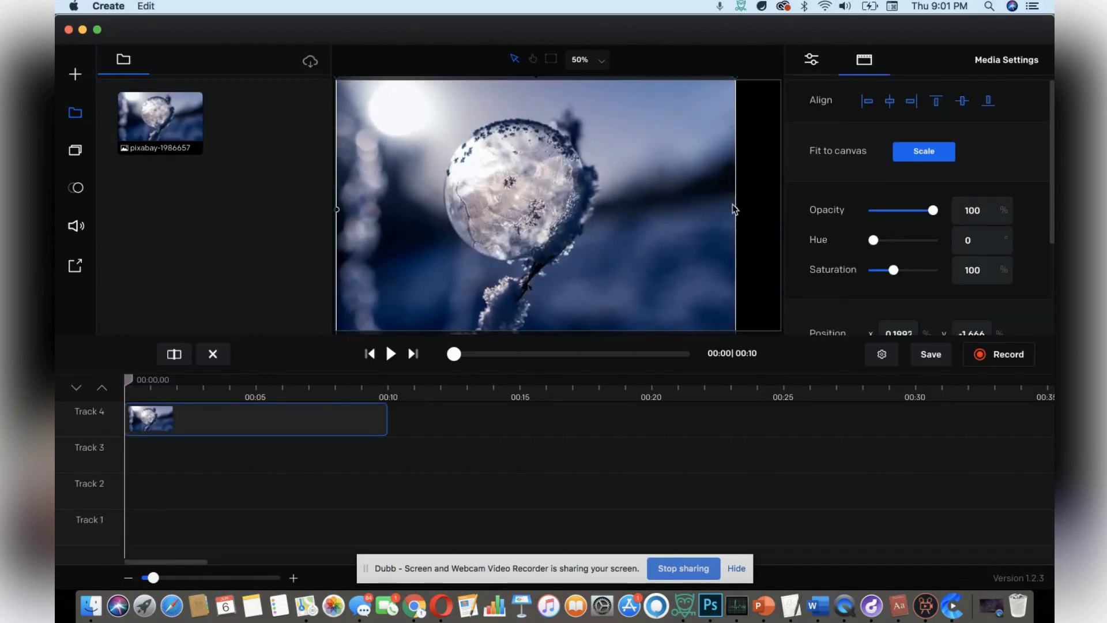
left_click_drag(732, 209, 763, 214)
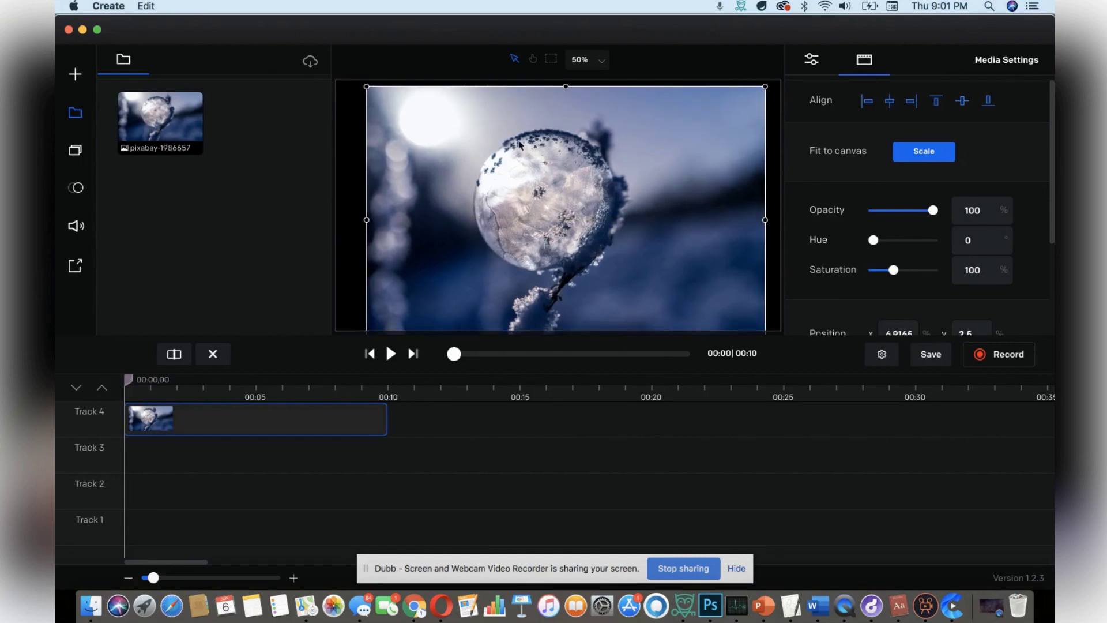
left_click_drag(365, 86, 299, 43)
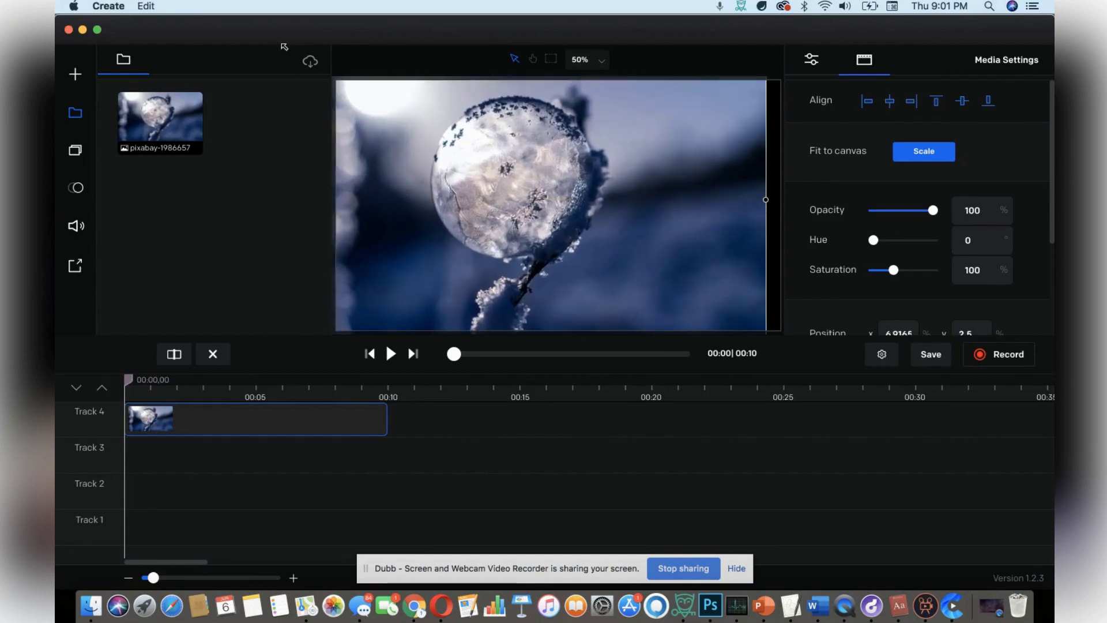
left_click_drag(747, 200, 757, 195)
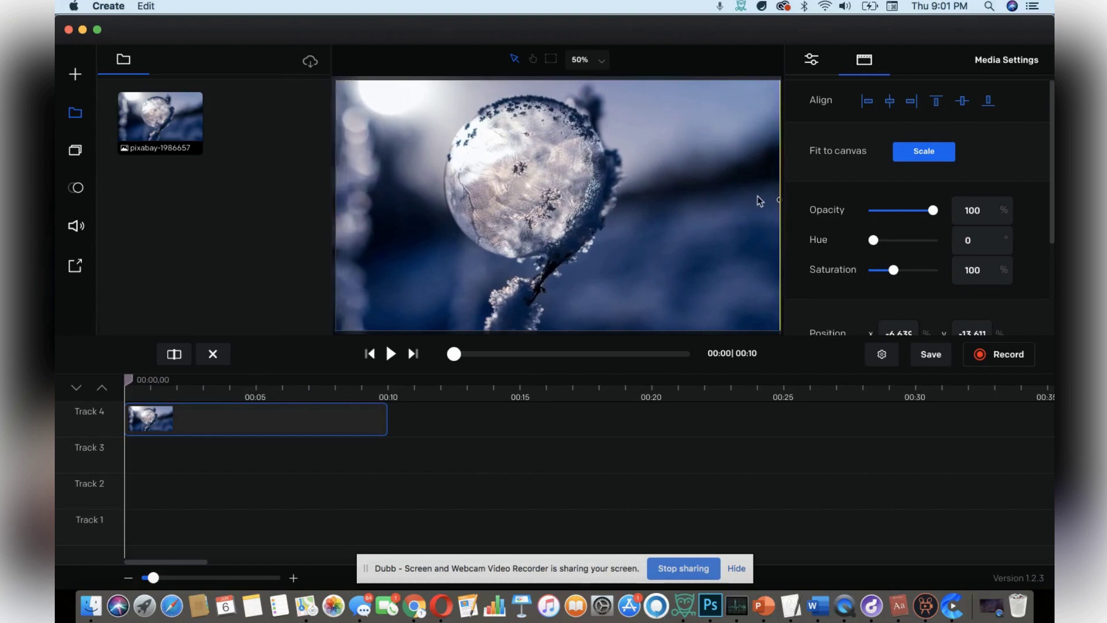
left_click(916, 153)
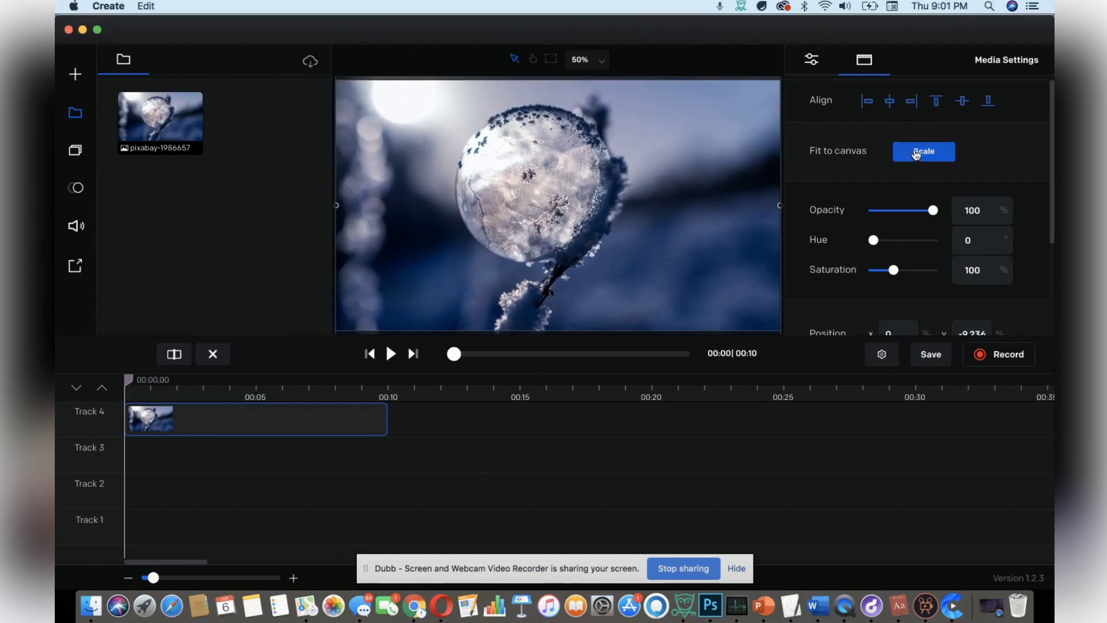
mouse_move(933, 211)
left_mouse_down()
mouse_move(894, 211)
mouse_move(944, 212)
left_mouse_up()
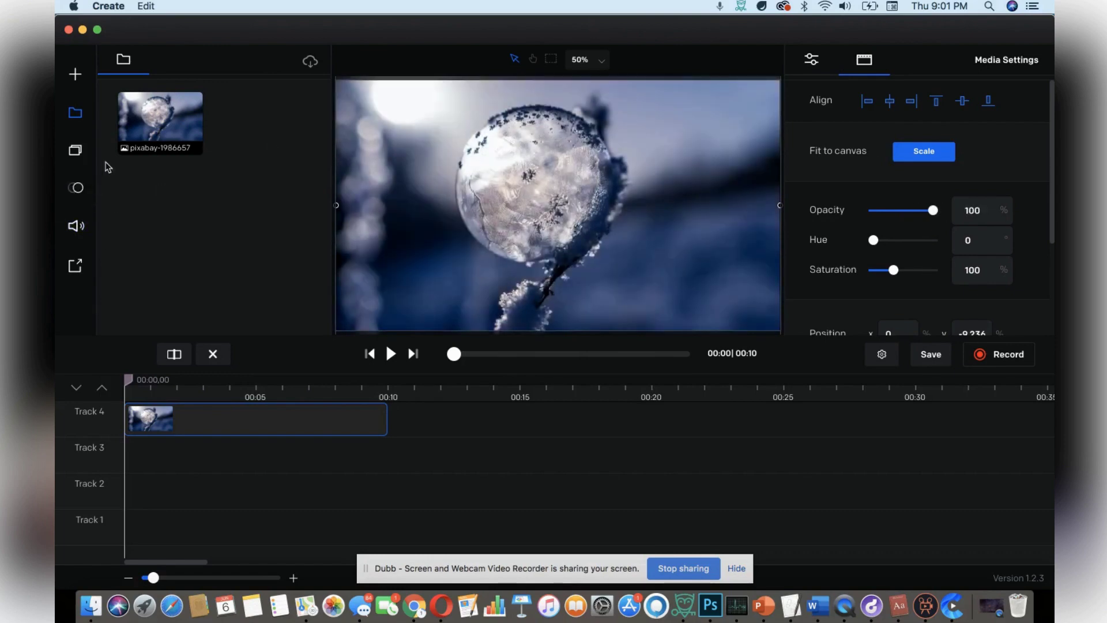
Step: Preview the Pop music track "Perfect Starter" and add it to Track 3 from the start of the timeline
left_click(76, 227)
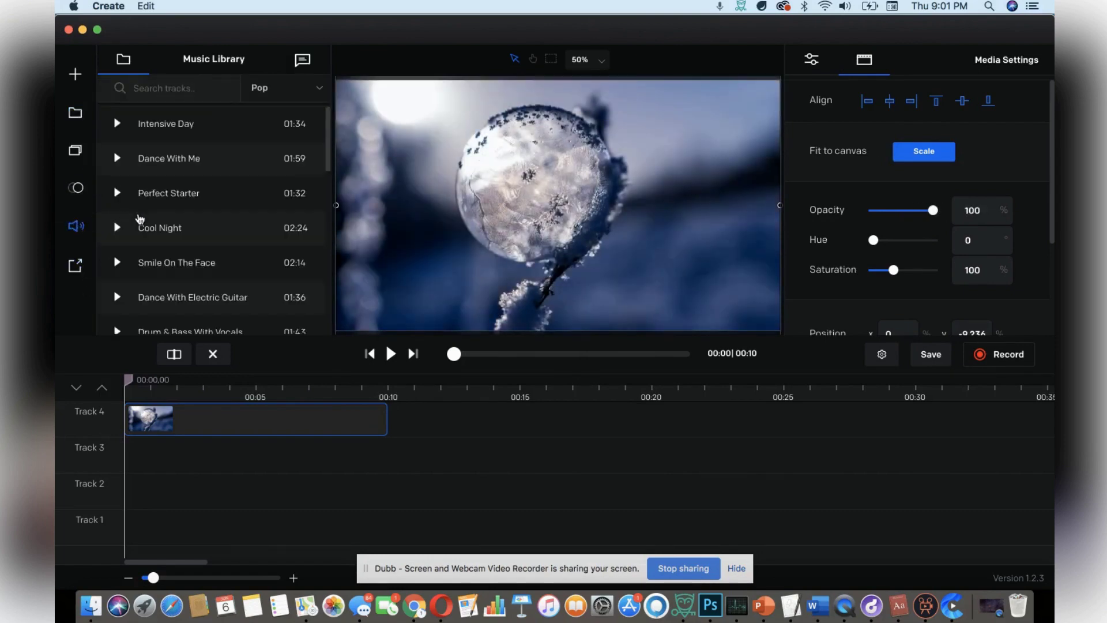
left_click(121, 200)
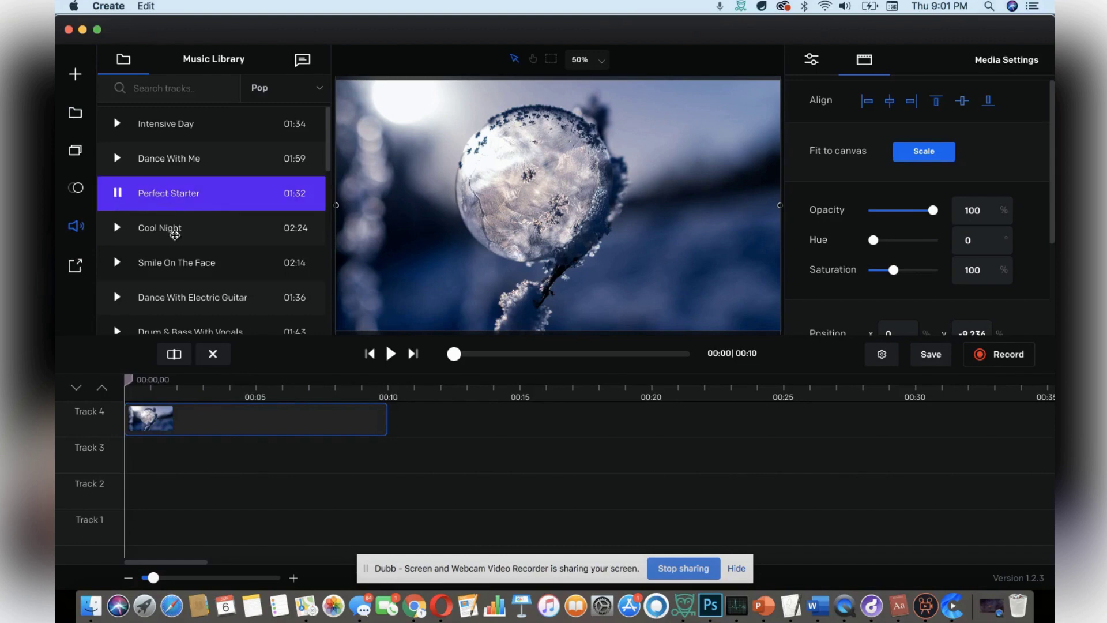
left_click_drag(212, 199, 239, 459)
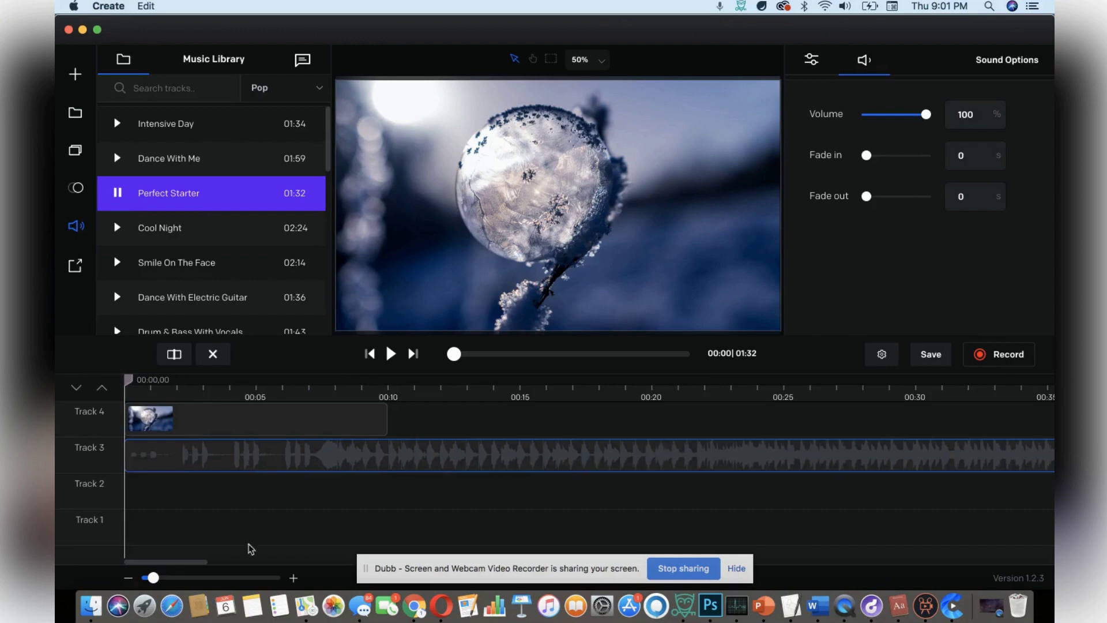
Step: Open the video publishing options, look at the save location dialog for the export, and cancel it
left_click_drag(155, 580, 126, 568)
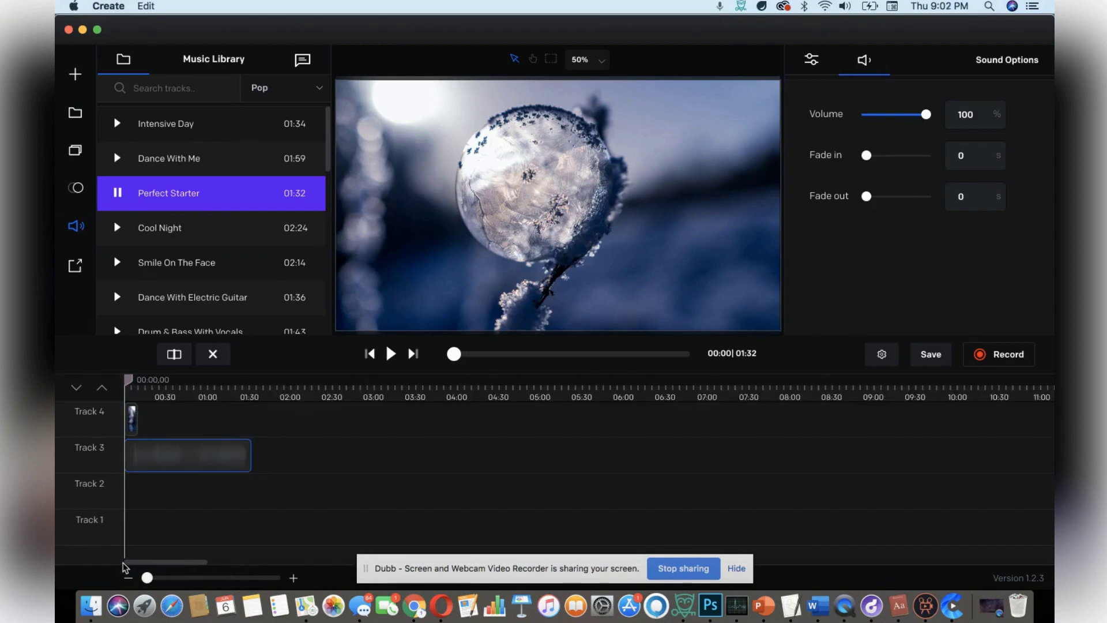
left_click(73, 267)
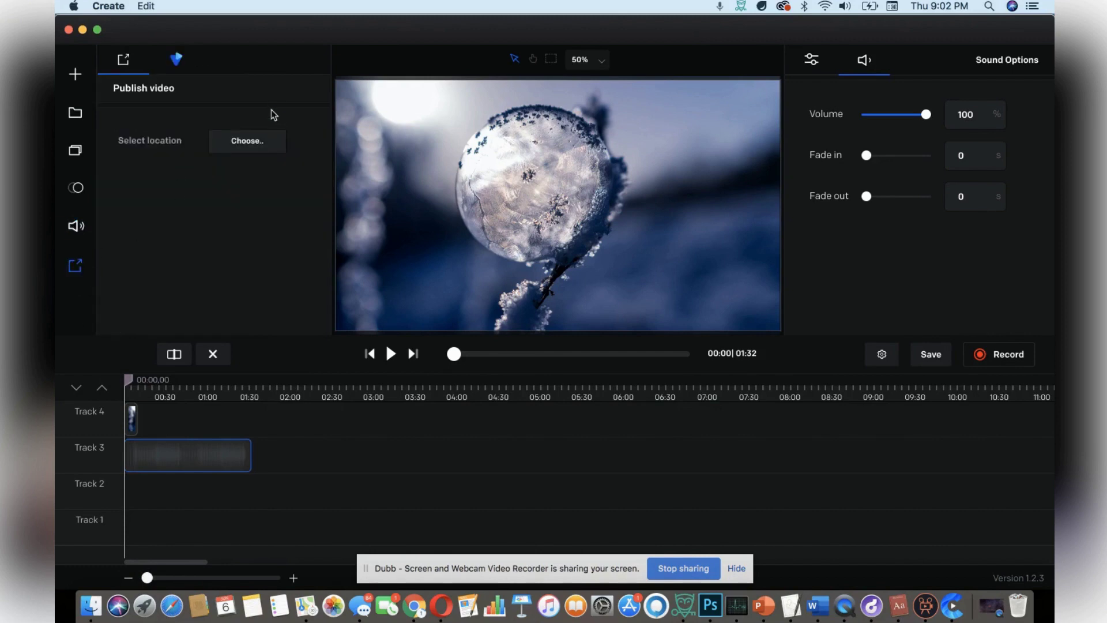
left_click(247, 140)
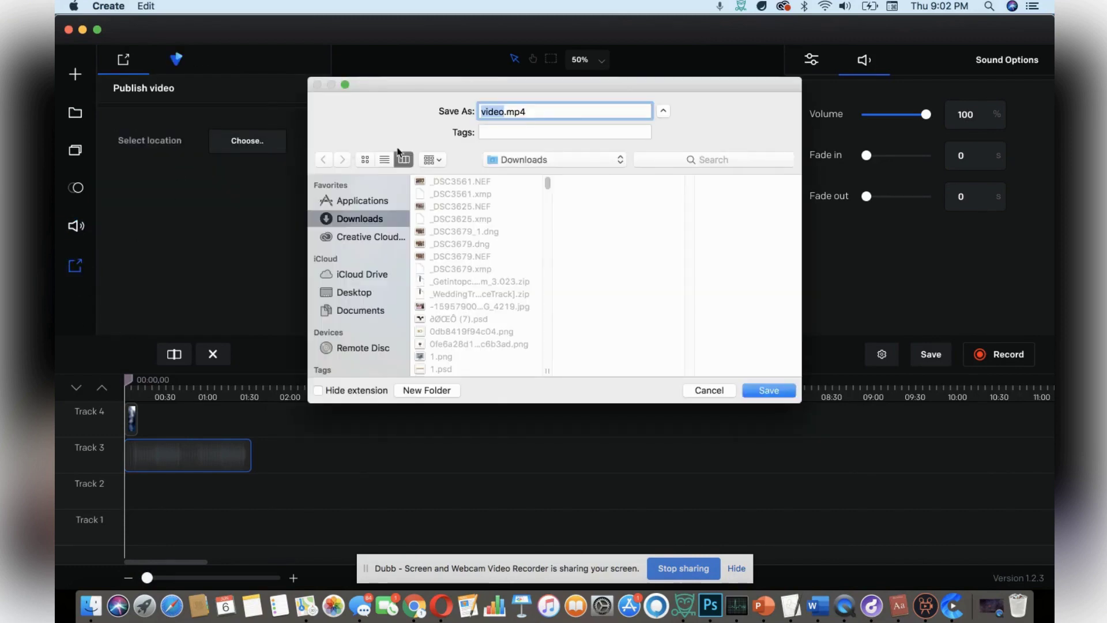
left_click(709, 389)
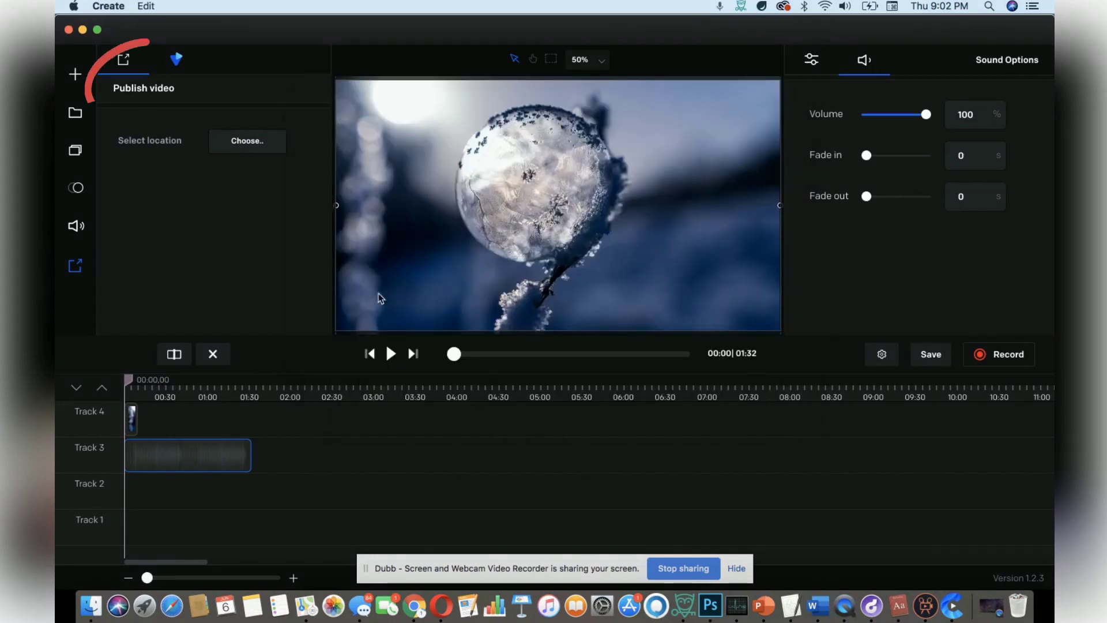
Step: Import the video "output (41).mp4" from Downloads and place it on Track 3 directly after the music clip
left_click(76, 75)
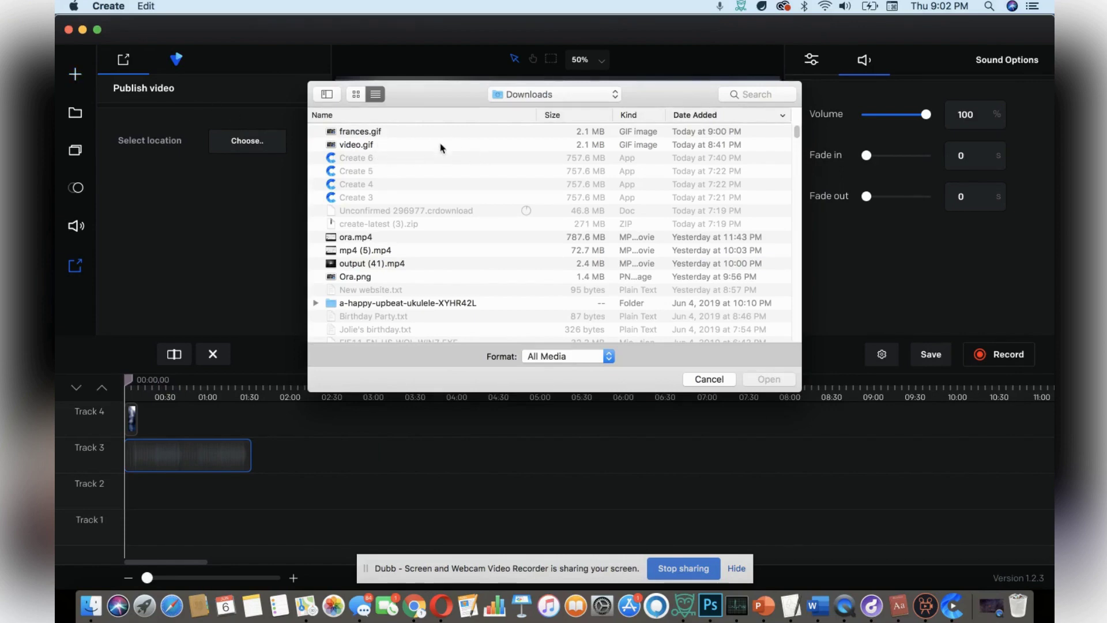
left_click(392, 238)
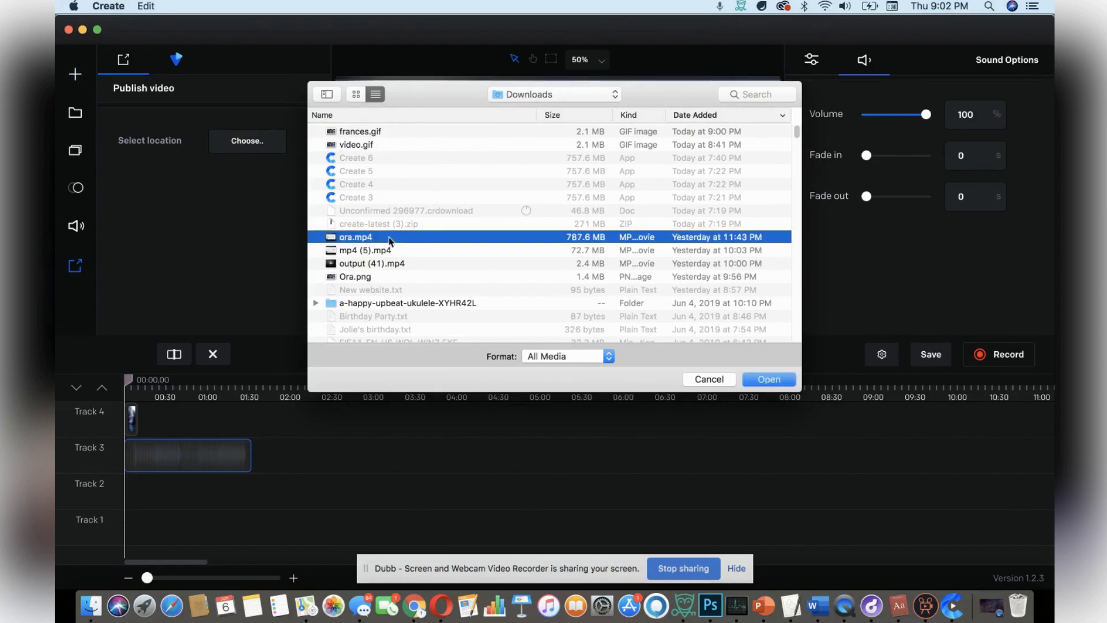
left_click(390, 250)
left_click(390, 276)
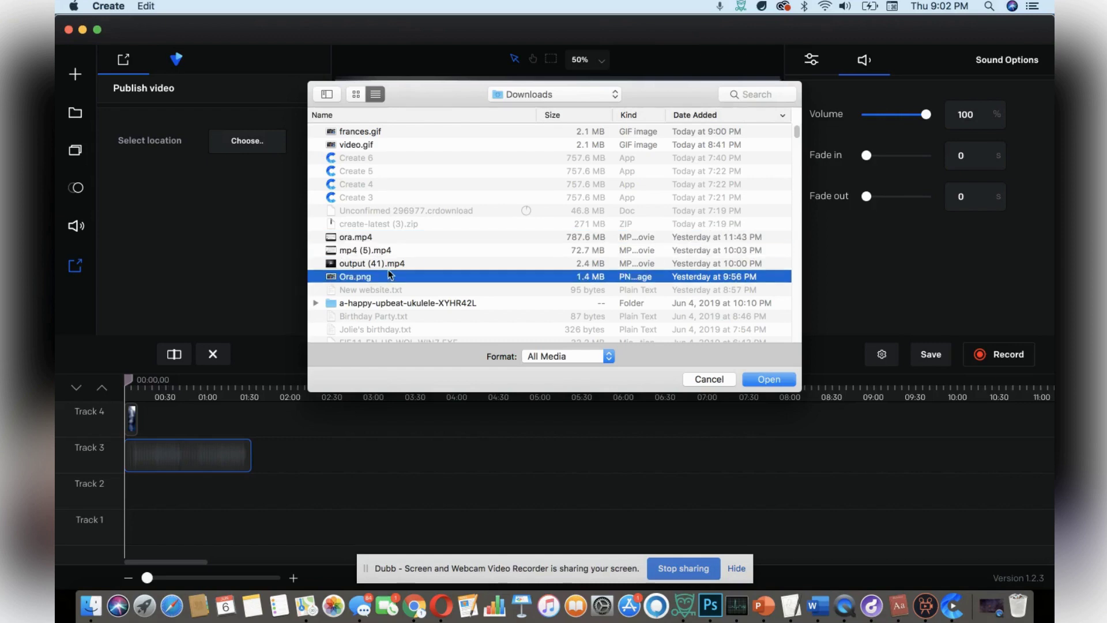
left_click(388, 265)
left_click(767, 379)
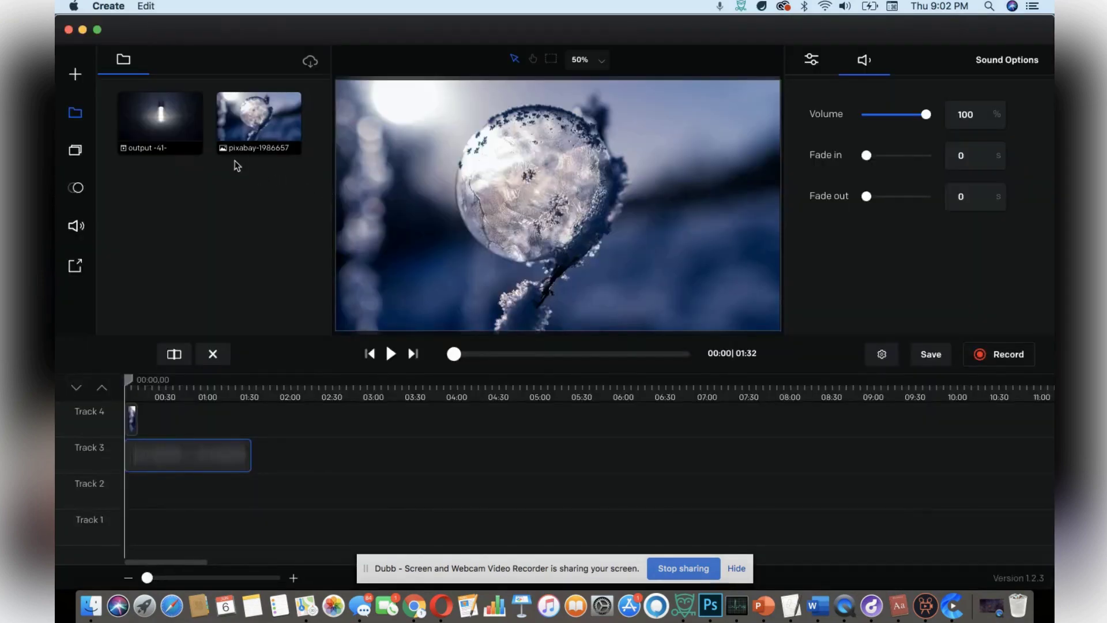
left_click(182, 133)
left_click_drag(182, 133, 316, 463)
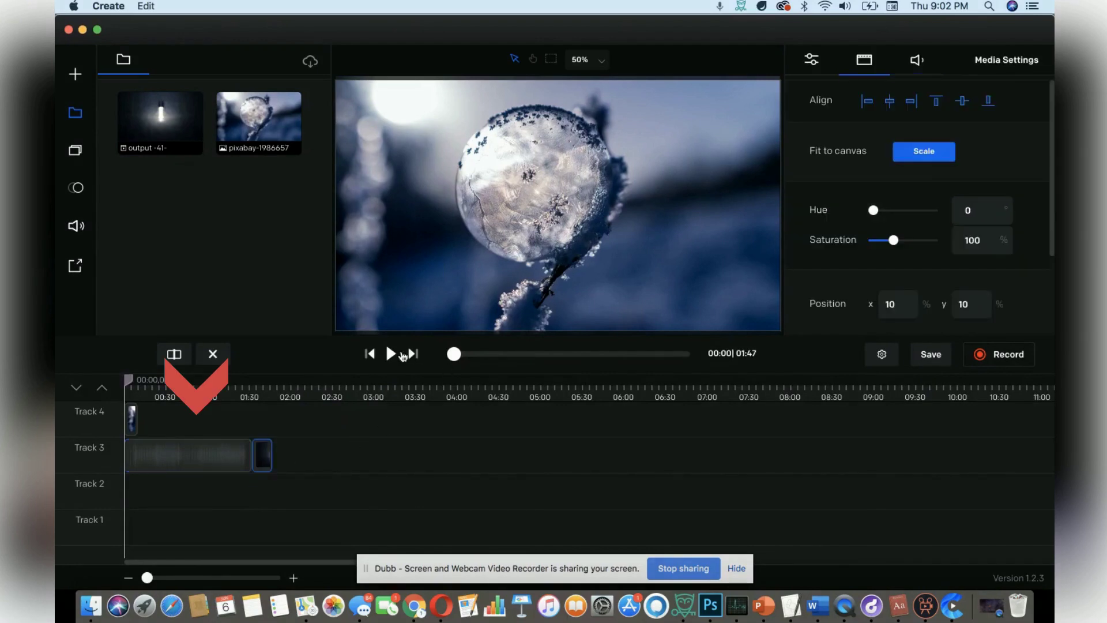
Step: Add the "Welcome To my world" typography template to the canvas
left_click(76, 151)
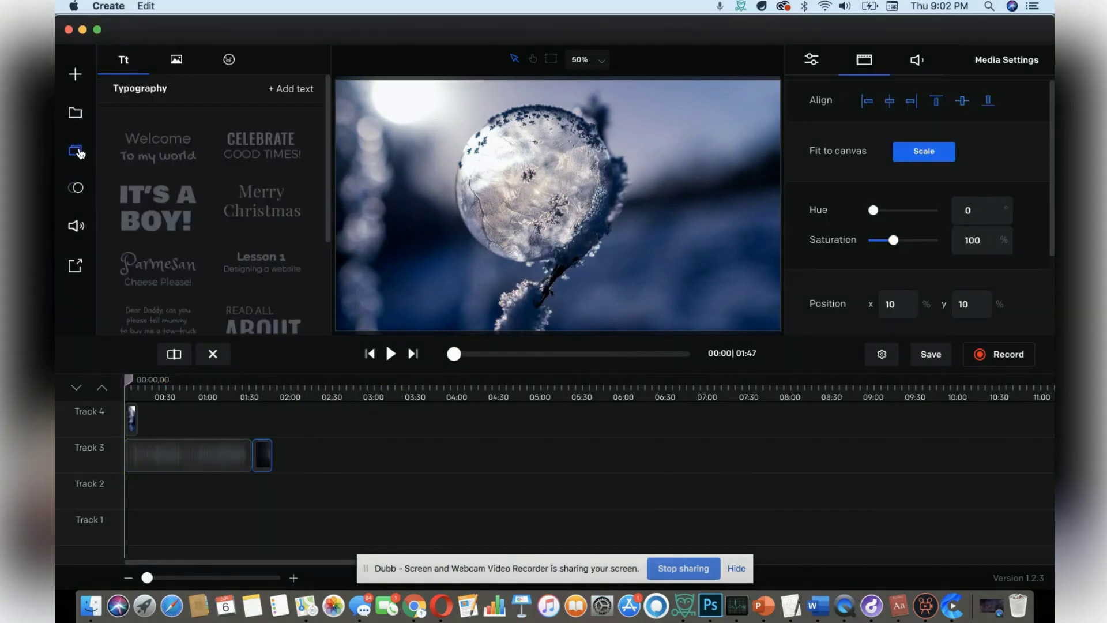
left_click_drag(163, 150, 544, 191)
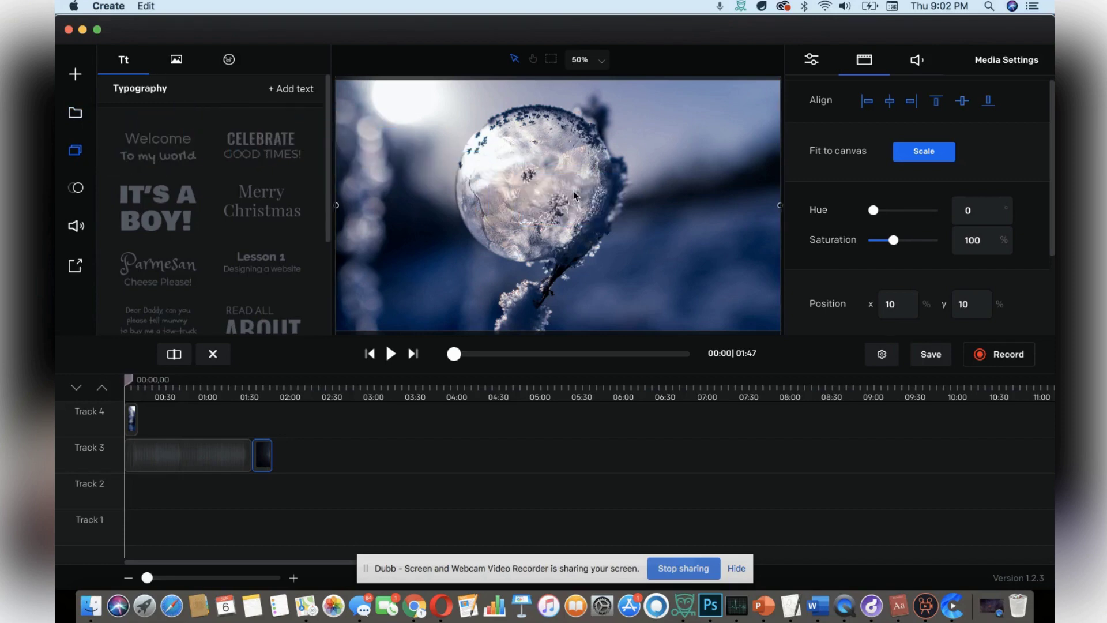
Step: Recolour the "Welcome" text brownish red and the "To my world" text very dark red
left_click(597, 134)
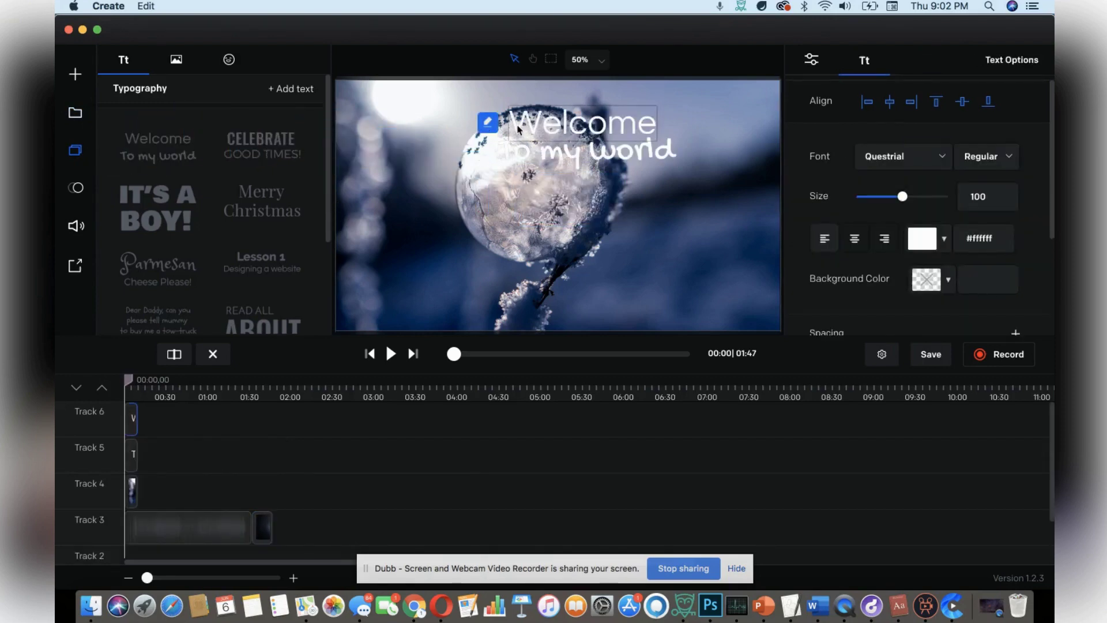
left_click(922, 239)
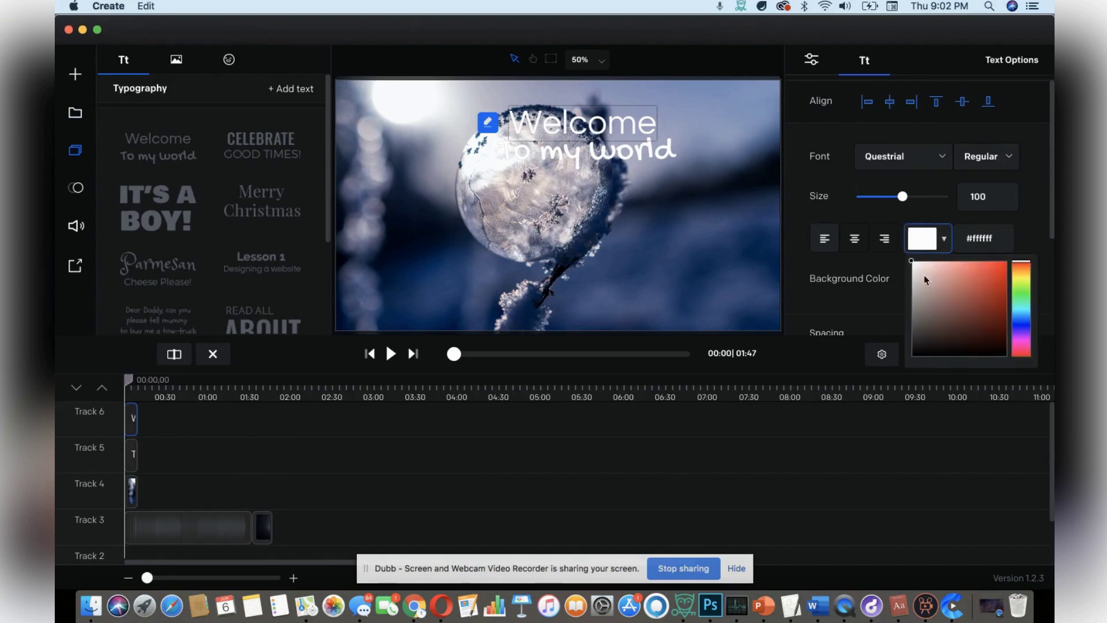
left_click(981, 308)
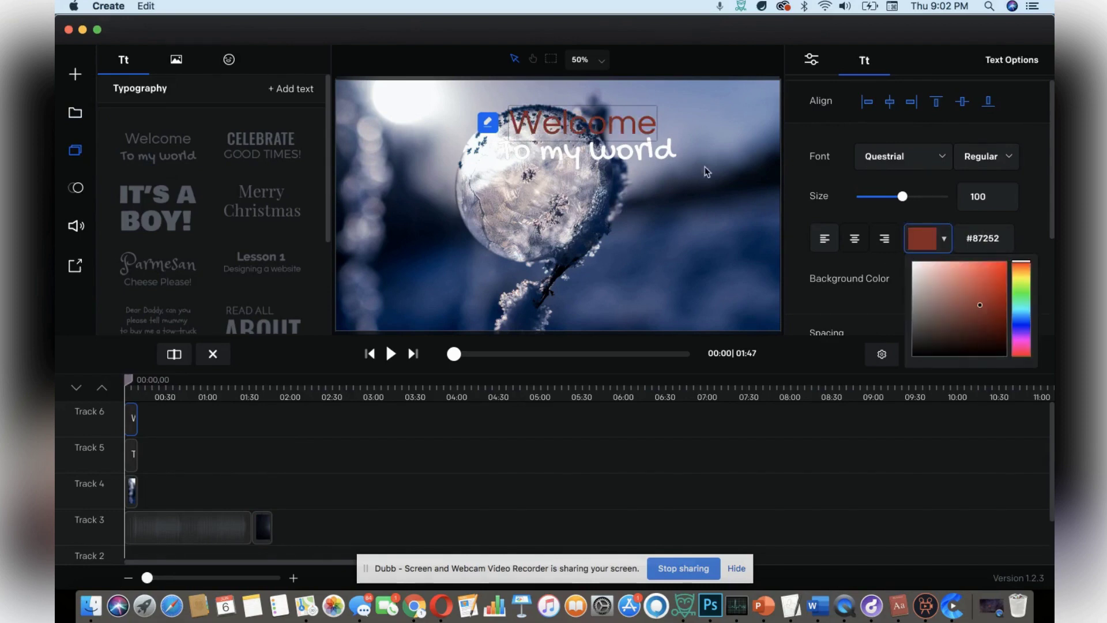
left_click(586, 174)
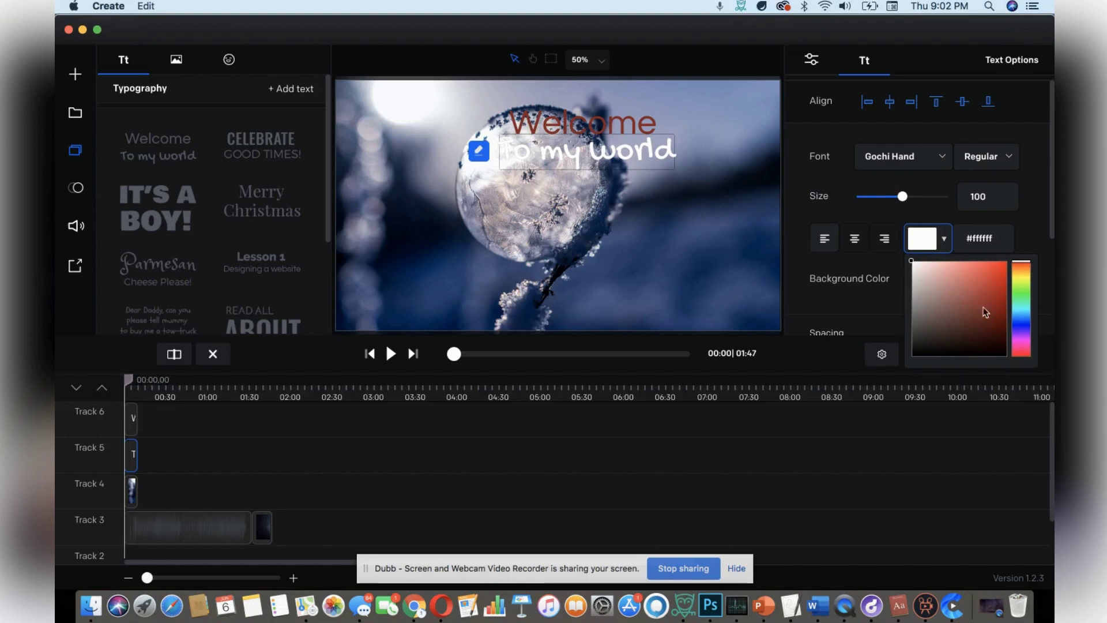
left_click(988, 333)
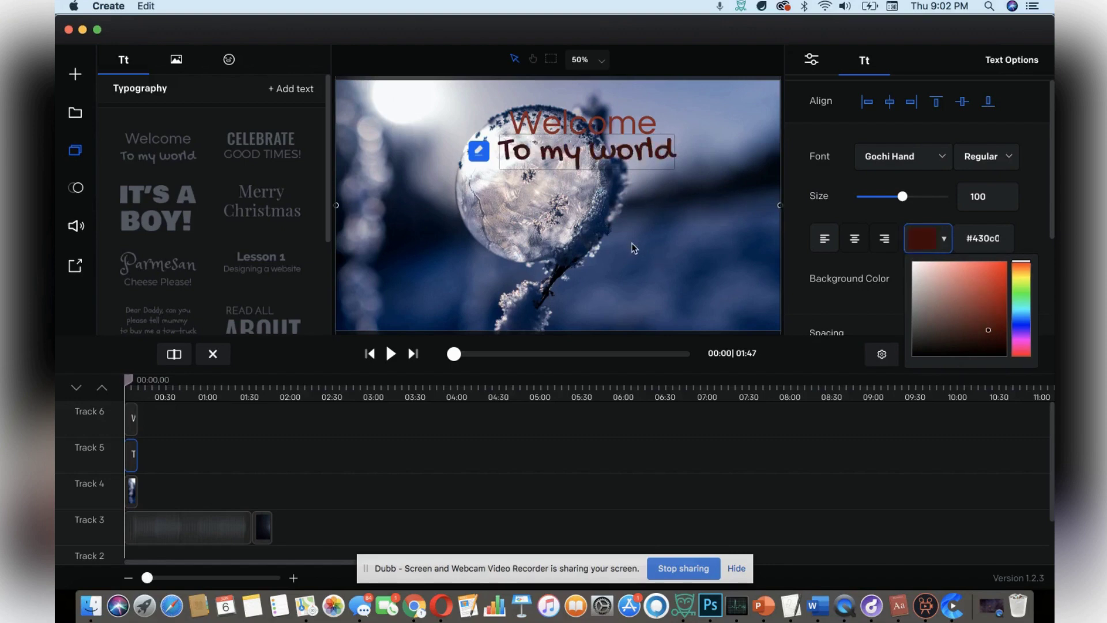
Step: Move "Welcome" to the right of the frosted bubble and place "To my world" below it near the image's lower right corner
left_click_drag(612, 160, 596, 295)
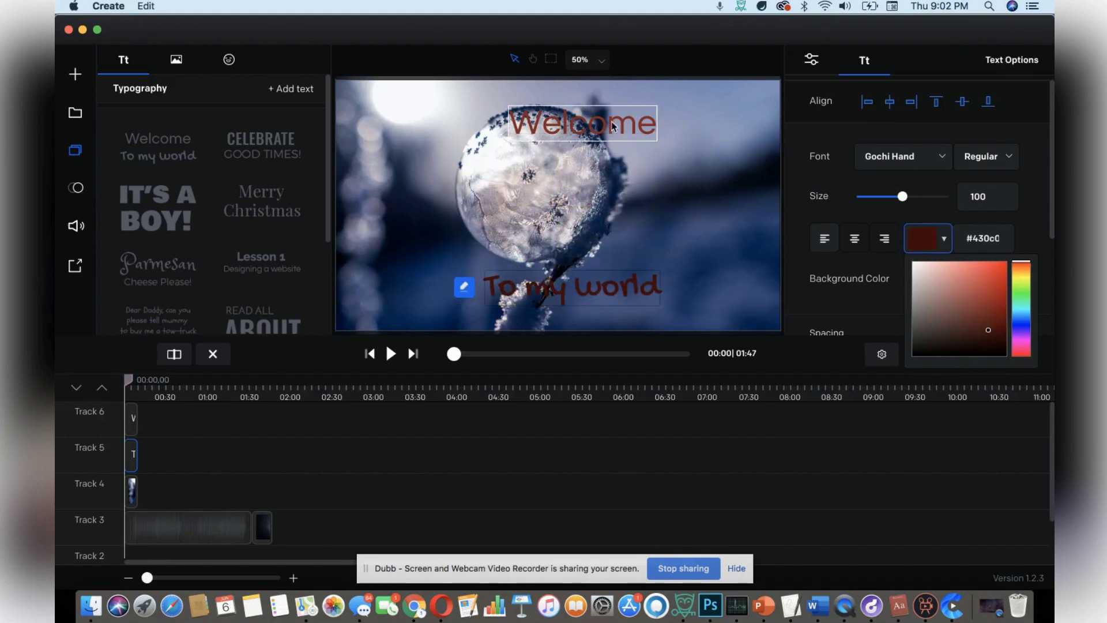
left_click_drag(615, 121, 710, 226)
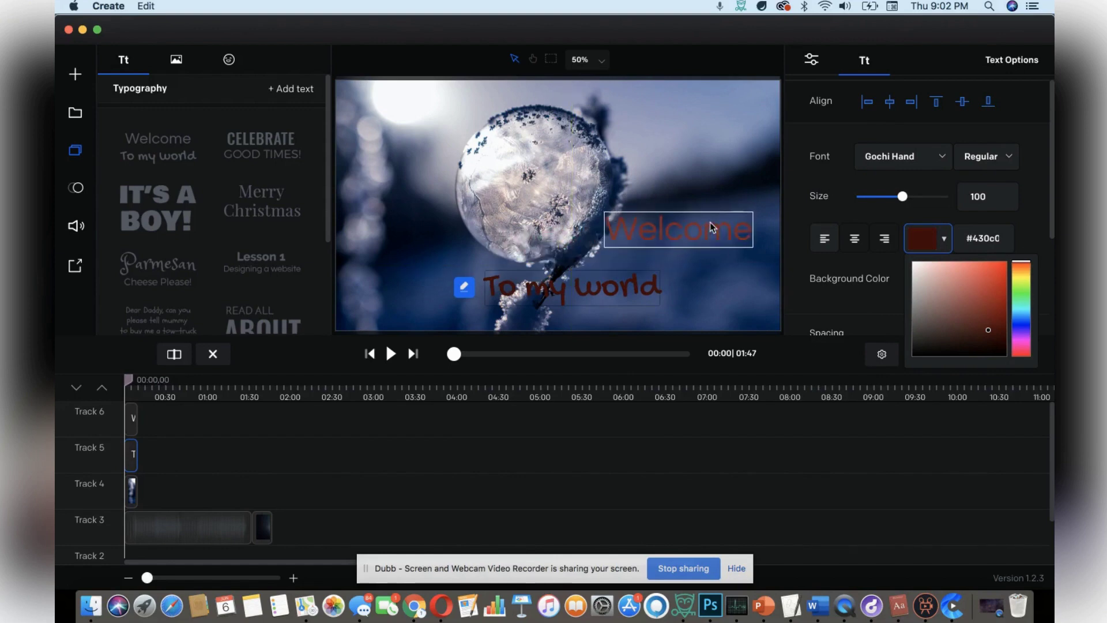
left_click_drag(634, 282, 728, 280)
Step: Recolour the "To my world" text light grey and the "Welcome" text pale pink
left_click(910, 238)
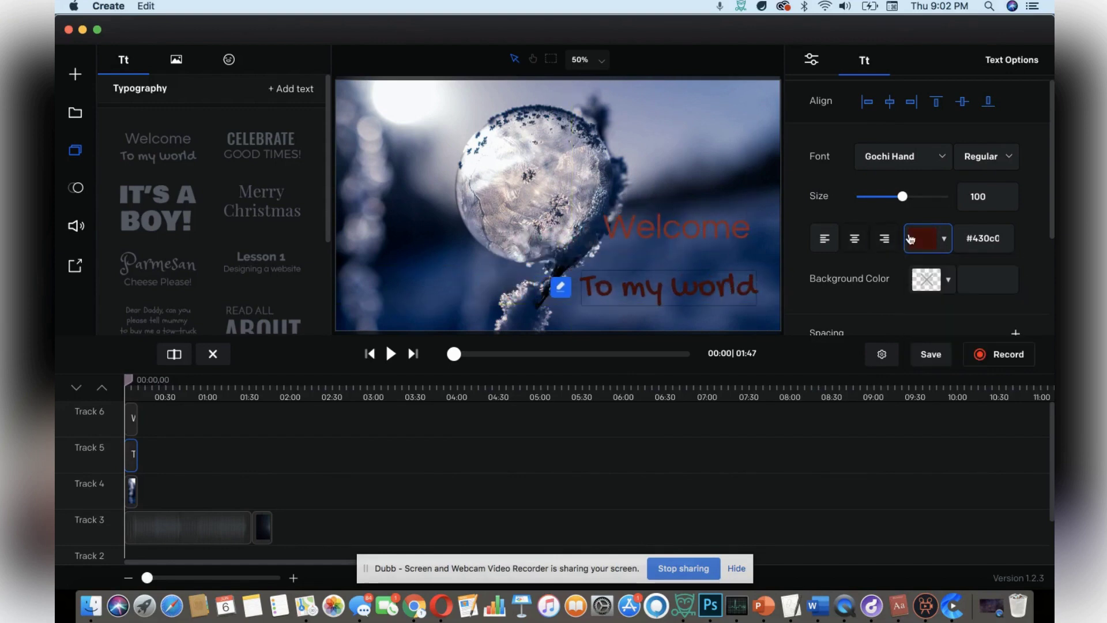
left_click(944, 243)
left_click(915, 279)
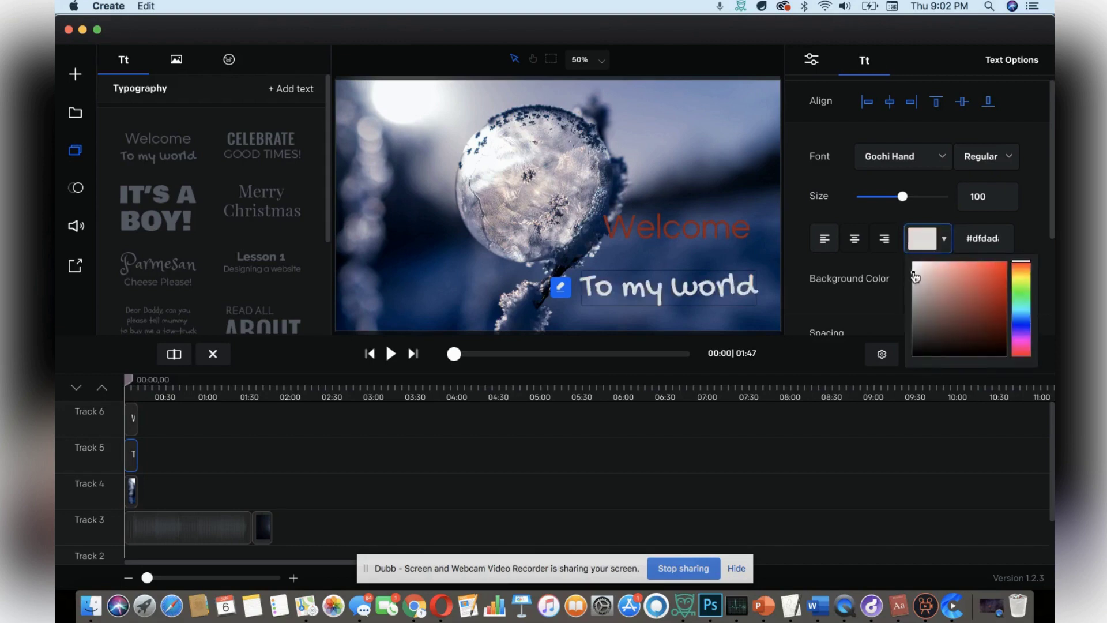
left_click(674, 227)
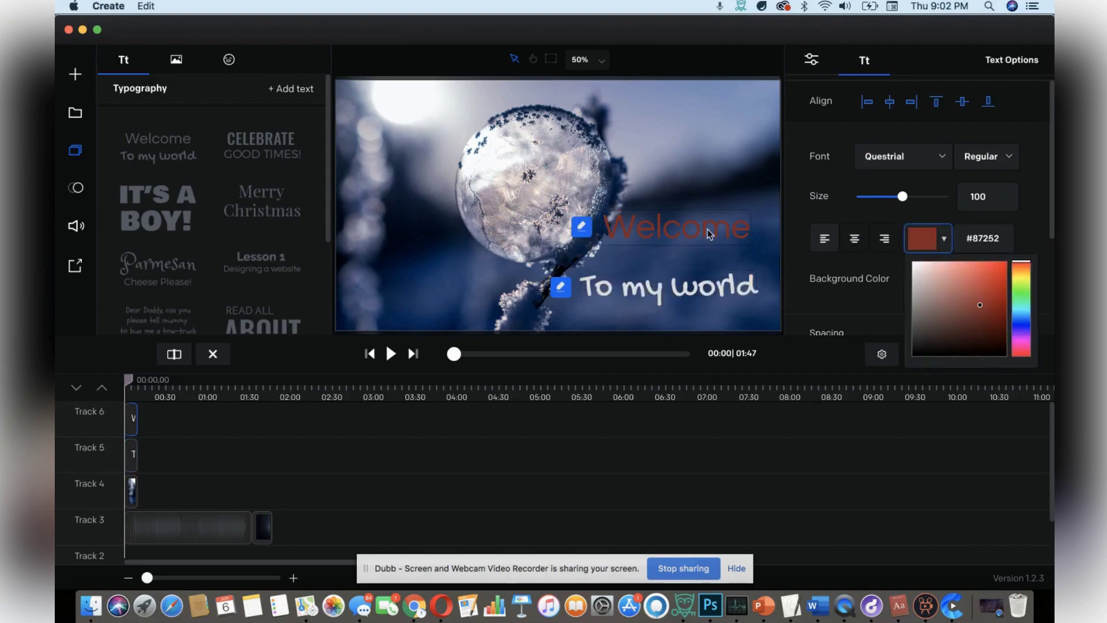
left_click(923, 241)
left_click(944, 243)
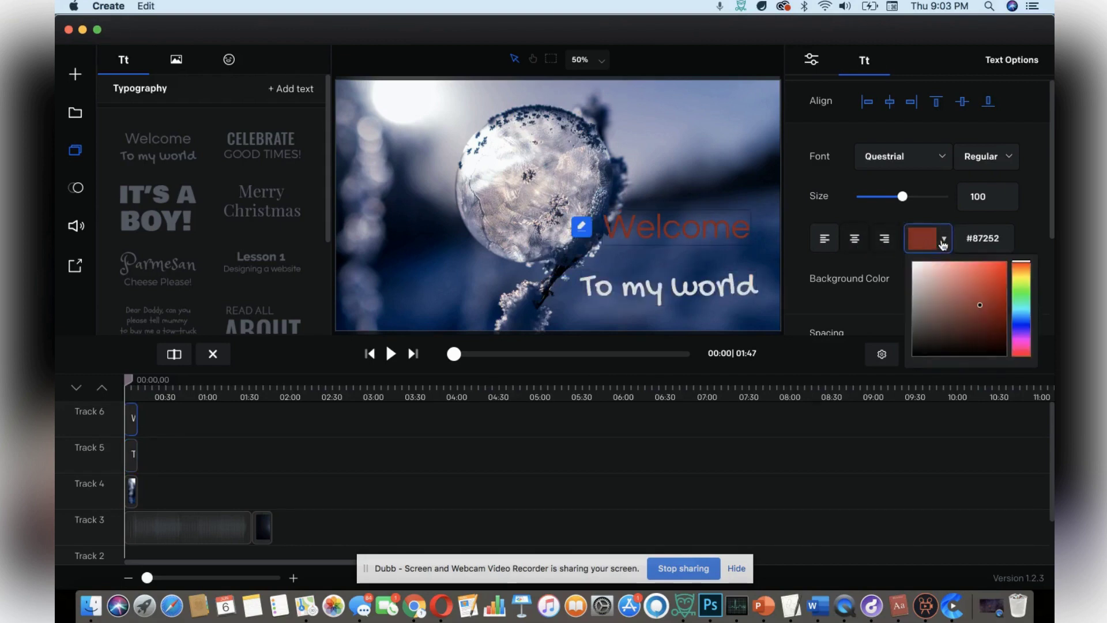
left_click(917, 265)
left_click(742, 196)
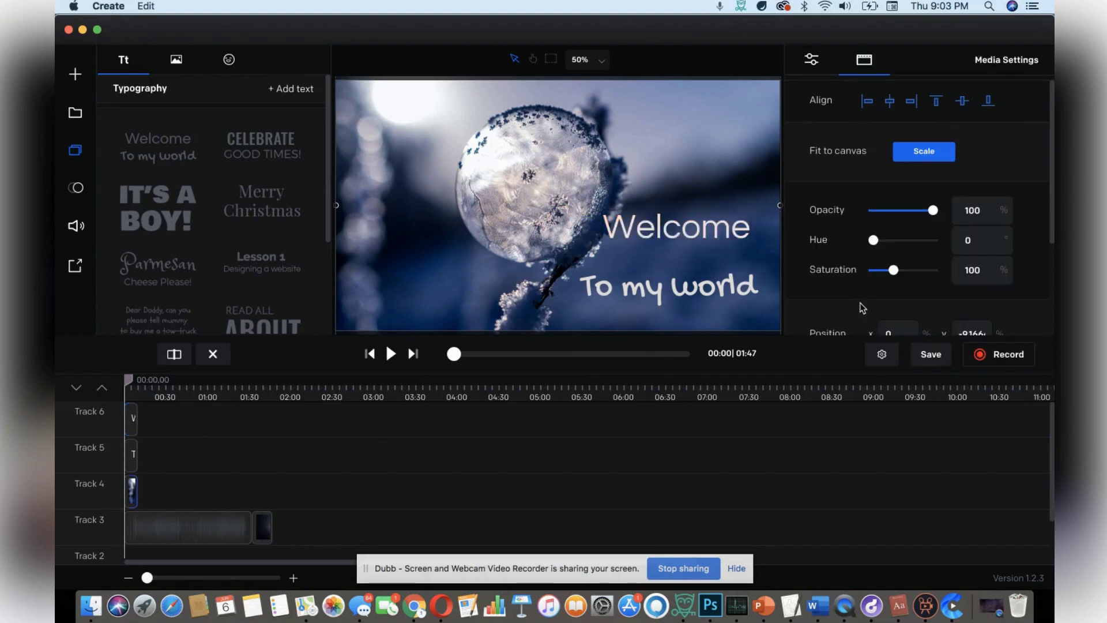
left_click_drag(1051, 237, 1053, 339)
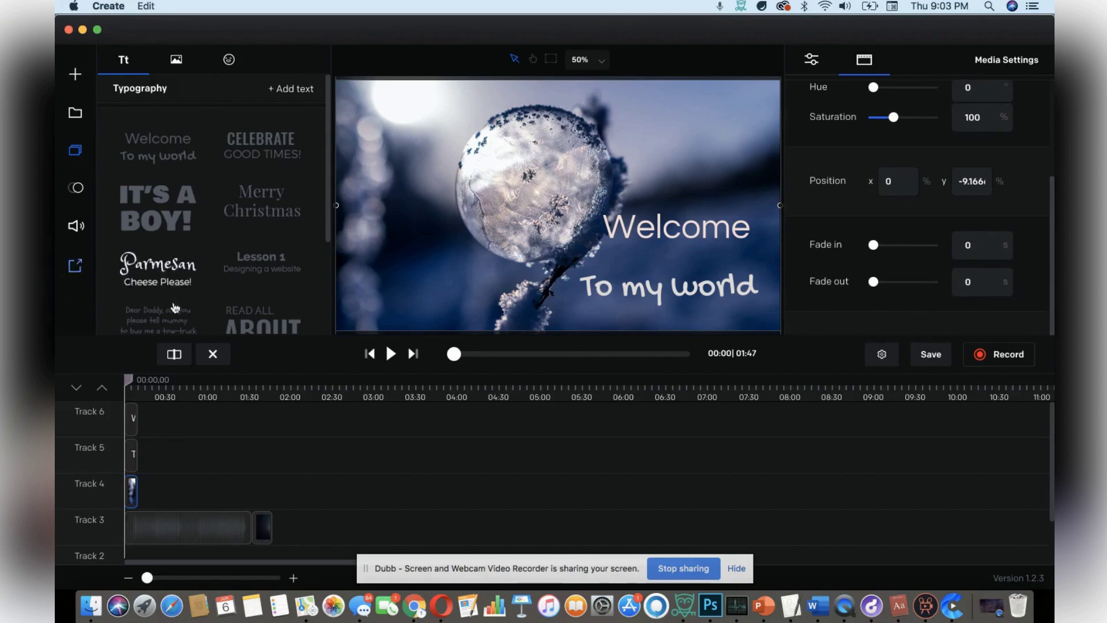
Step: Extend both text clips to about 01:00 and the frosted bubble image to about 00:36, and briefly preview the video
left_click_drag(134, 416, 206, 417)
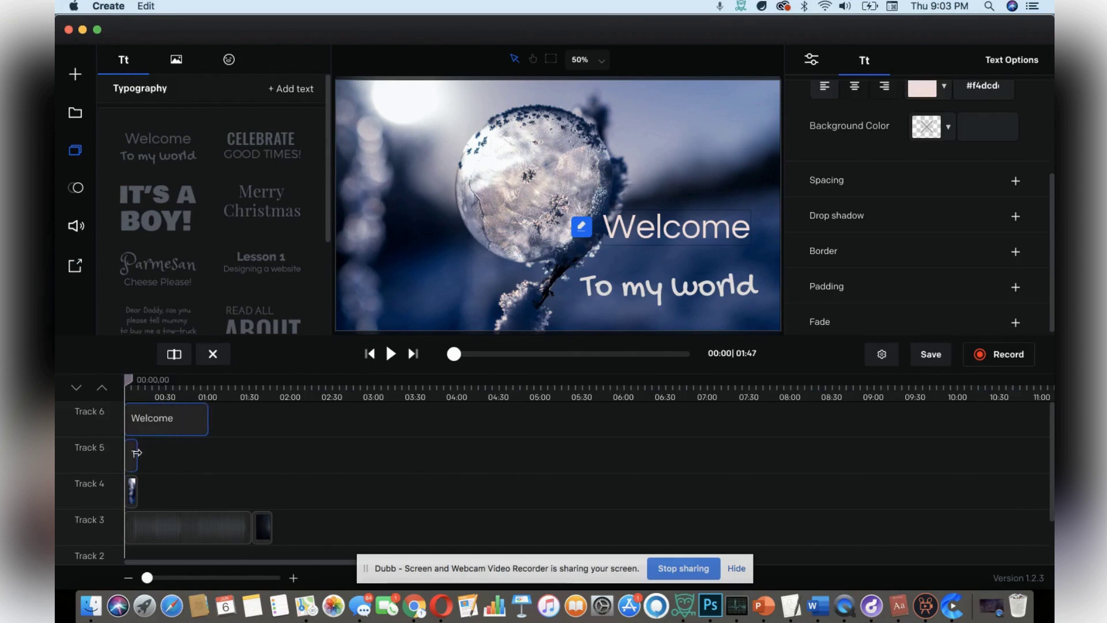
left_click_drag(138, 451, 208, 454)
left_click_drag(135, 483, 175, 488)
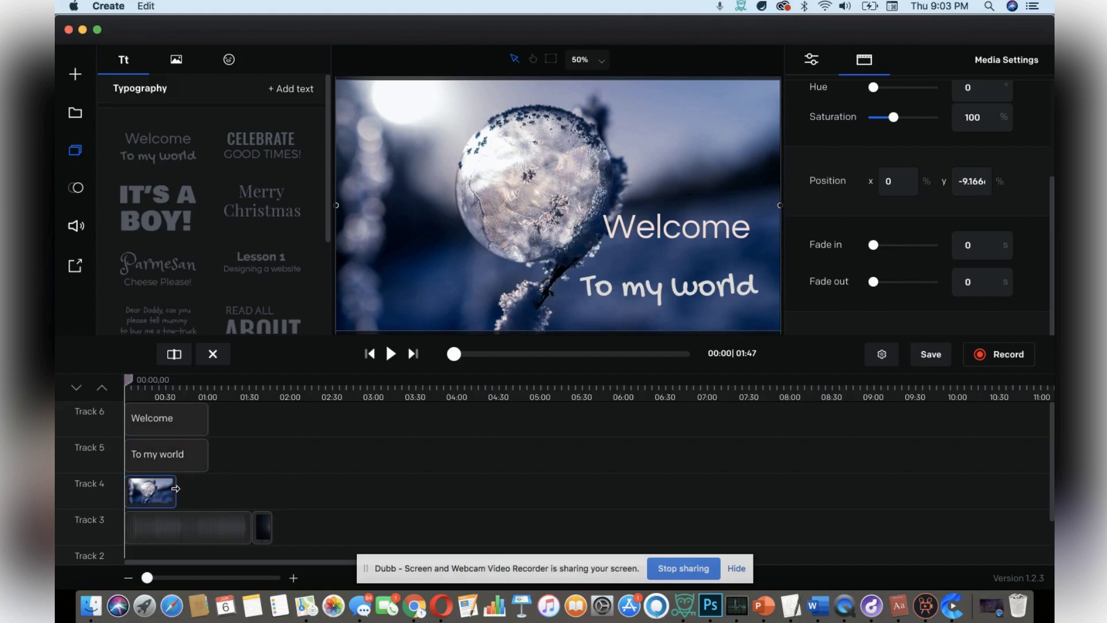
left_click(391, 355)
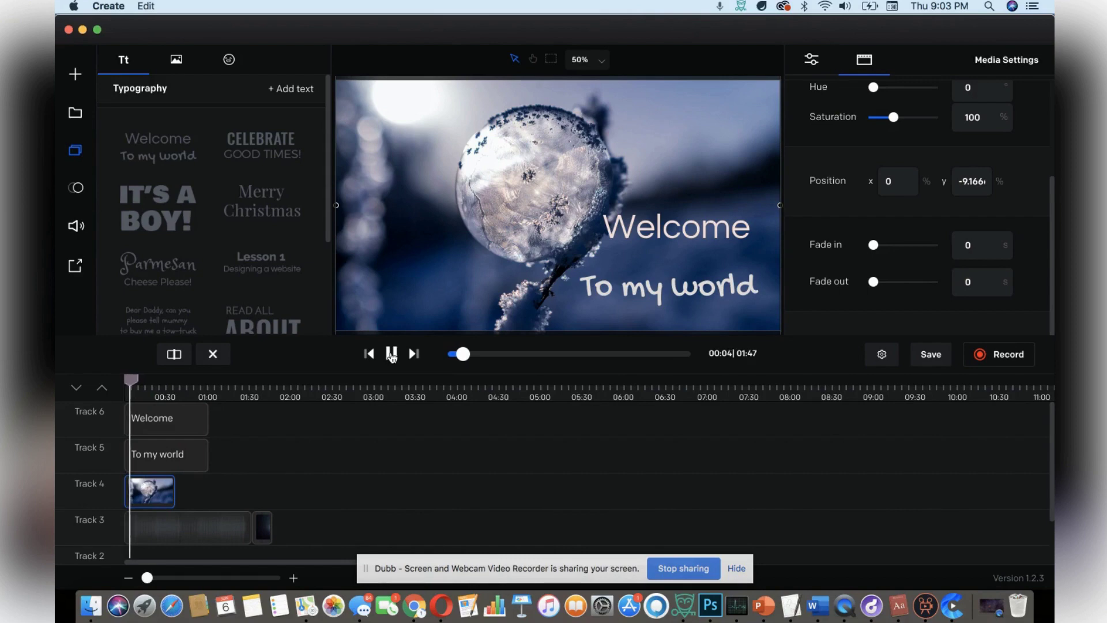
left_click(391, 355)
Step: Search the emojis for "happy", add the animated grinning face, and move it to the lower left of the canvas
left_click(230, 61)
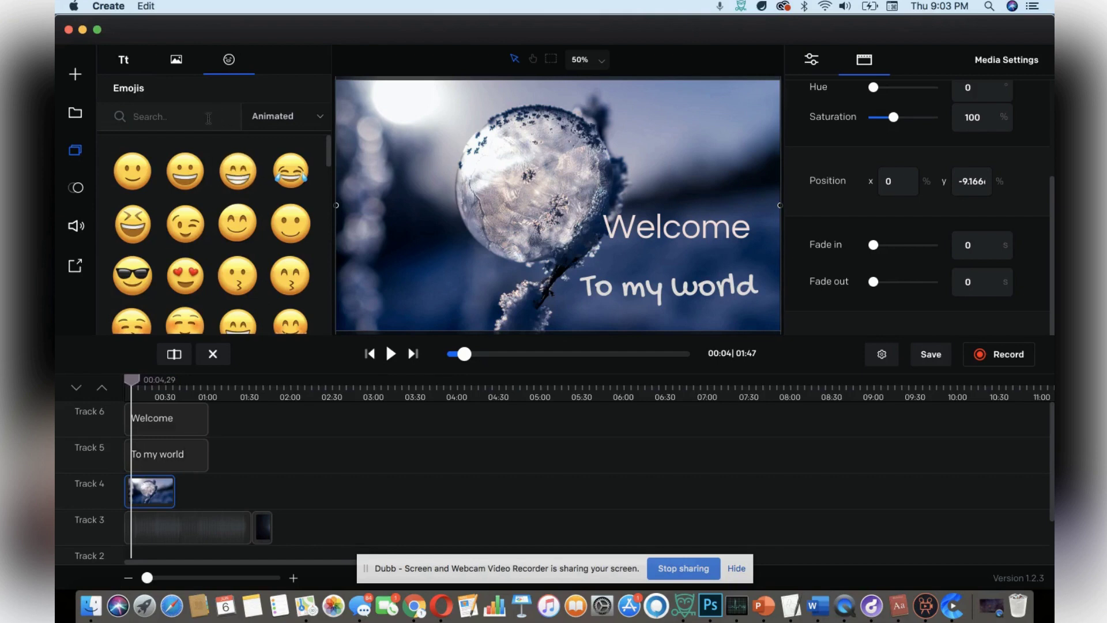
type("happy")
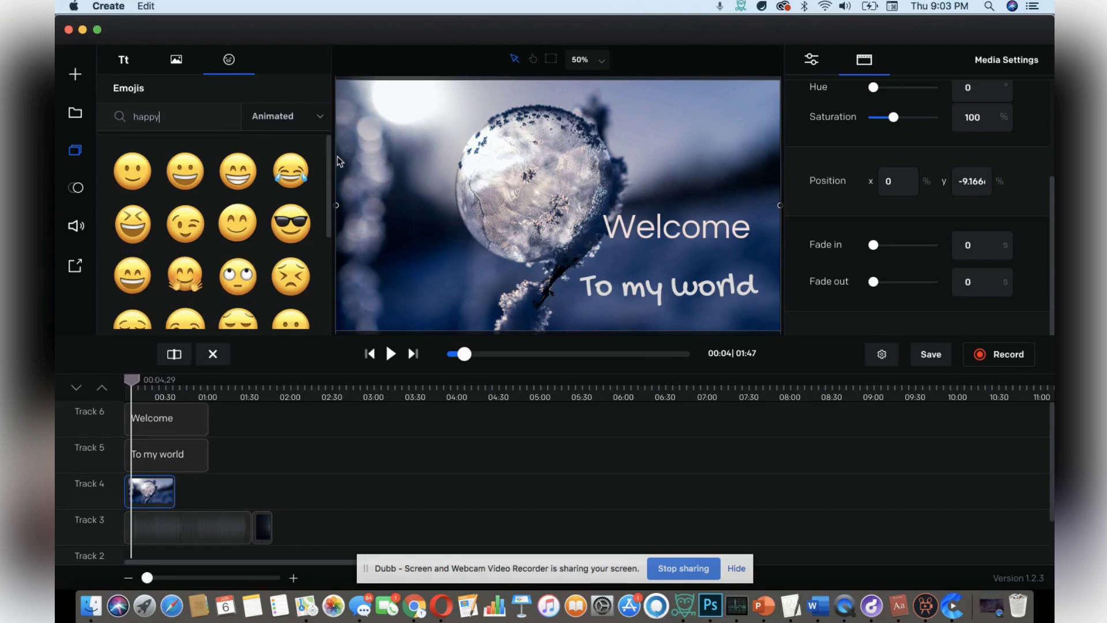
left_click_drag(193, 181, 433, 279)
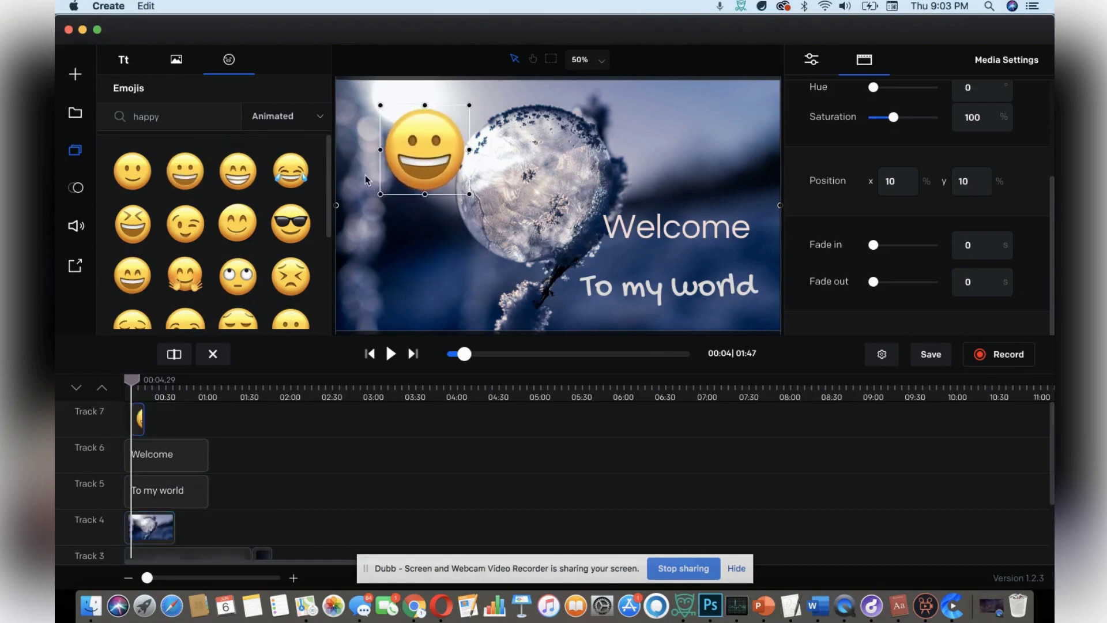
left_click_drag(411, 150, 376, 243)
Step: Add the static red heart emoji, shrink it, and place it at the start of the "To my world" text
left_click(276, 116)
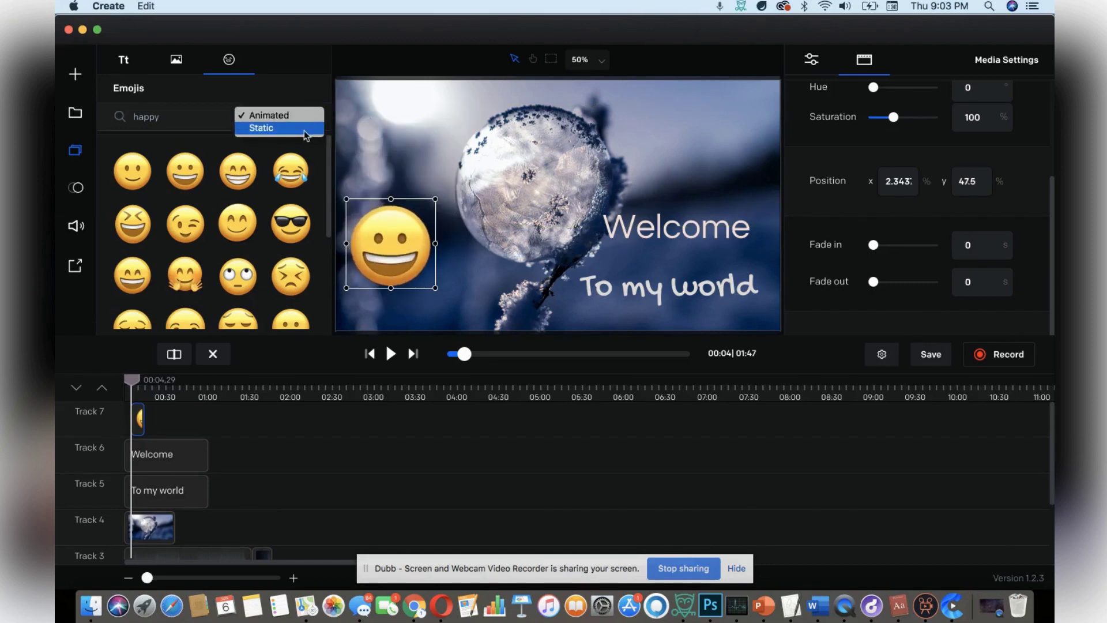
left_click(303, 129)
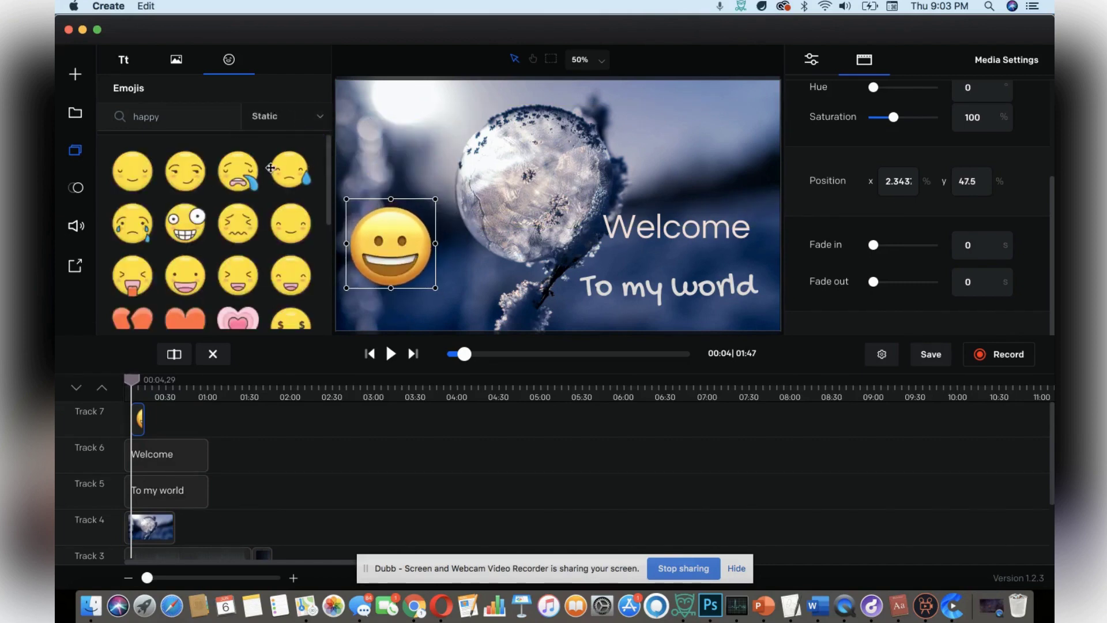
scroll(330, 182, "down", 3)
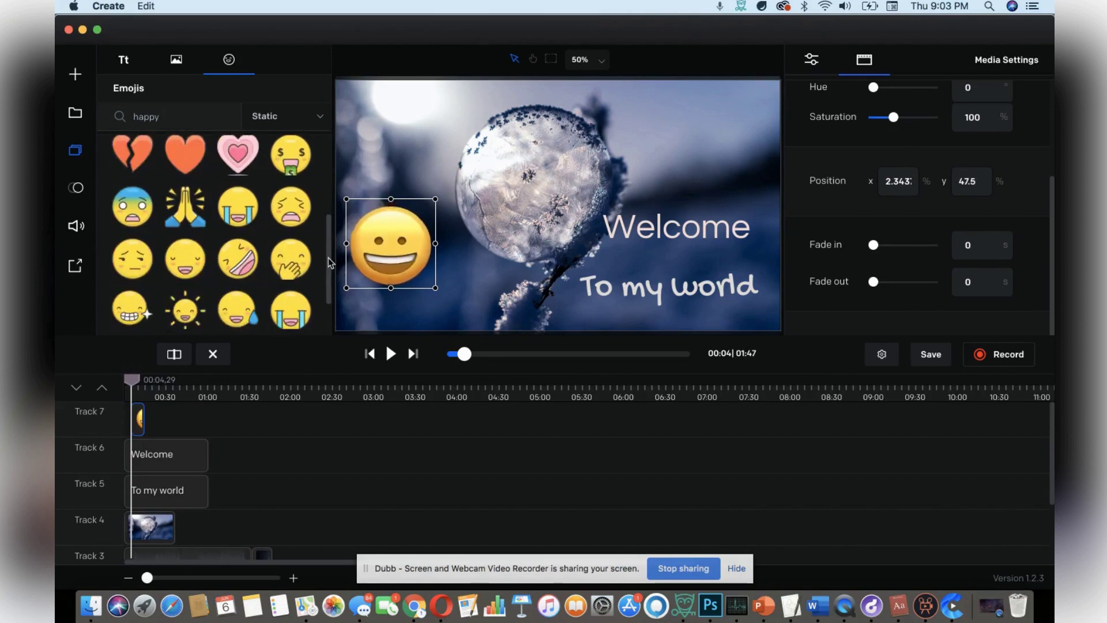
left_click_drag(185, 156, 545, 286)
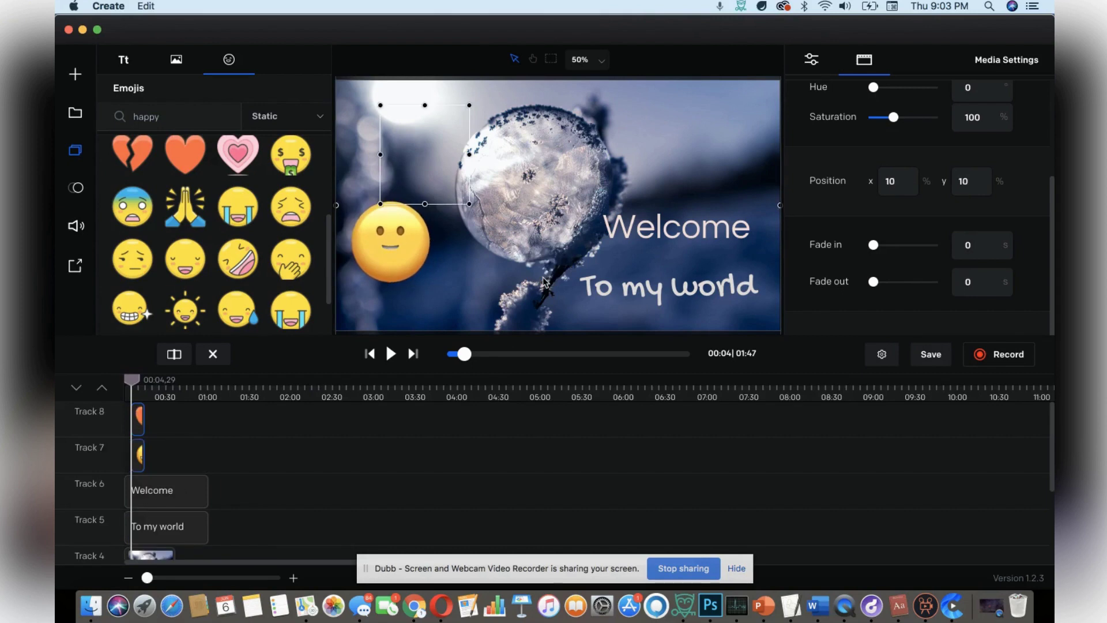
left_click_drag(470, 204, 570, 274)
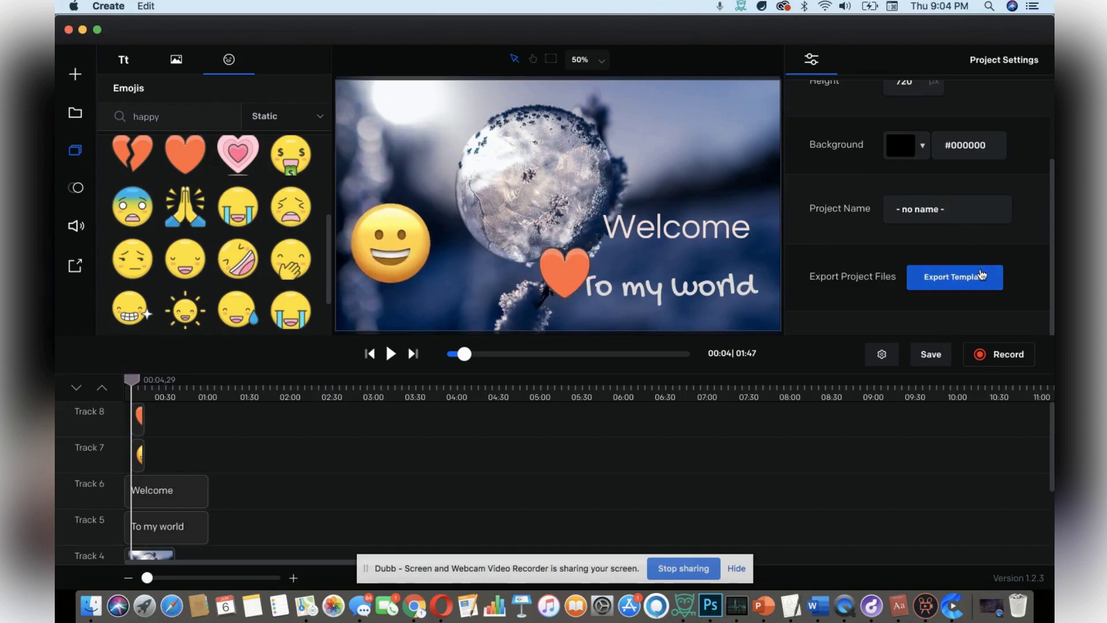
Step: Move the red heart emoji away from the first letter of the "To my world" text
left_click(657, 145)
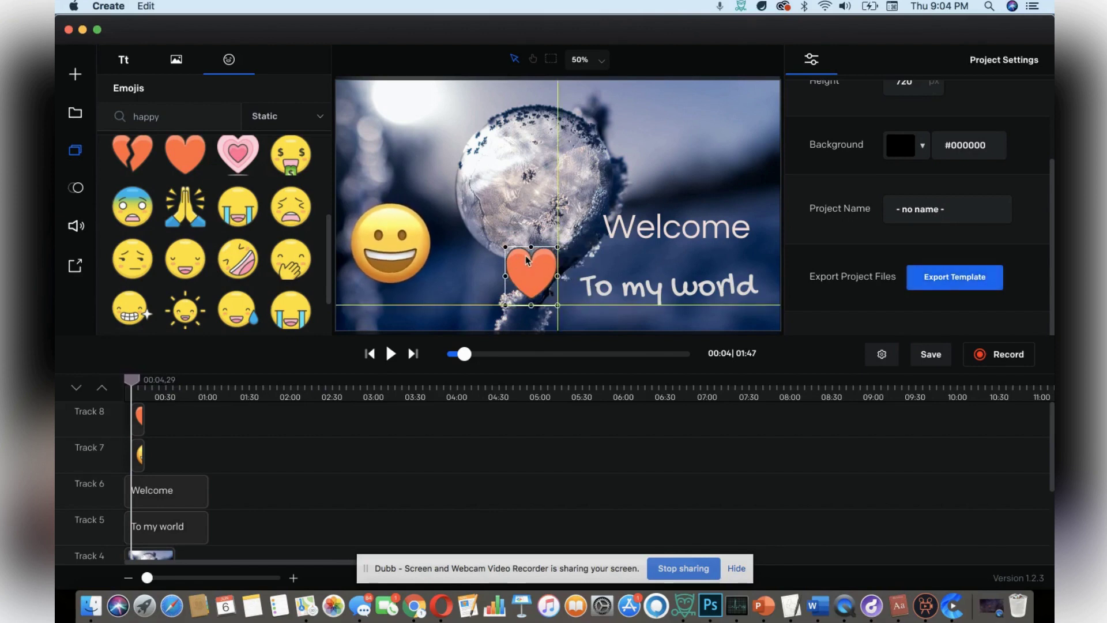
Step: Examine the project's resolution presets, canvas width and height, and background colour choices
left_click_drag(1050, 185, 1046, 95)
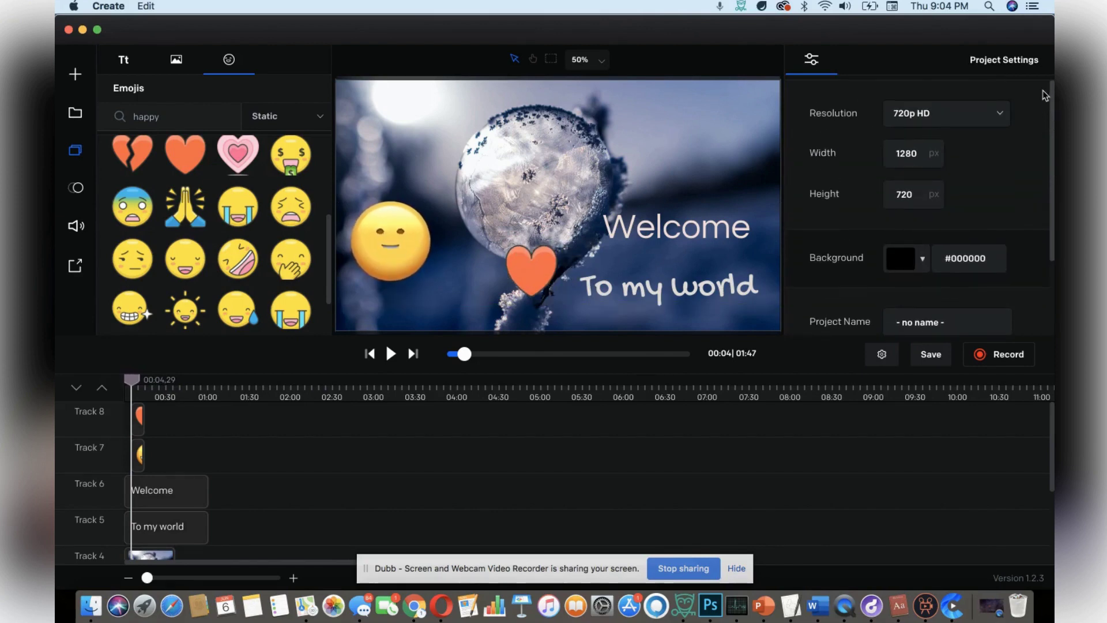
left_click(1003, 117)
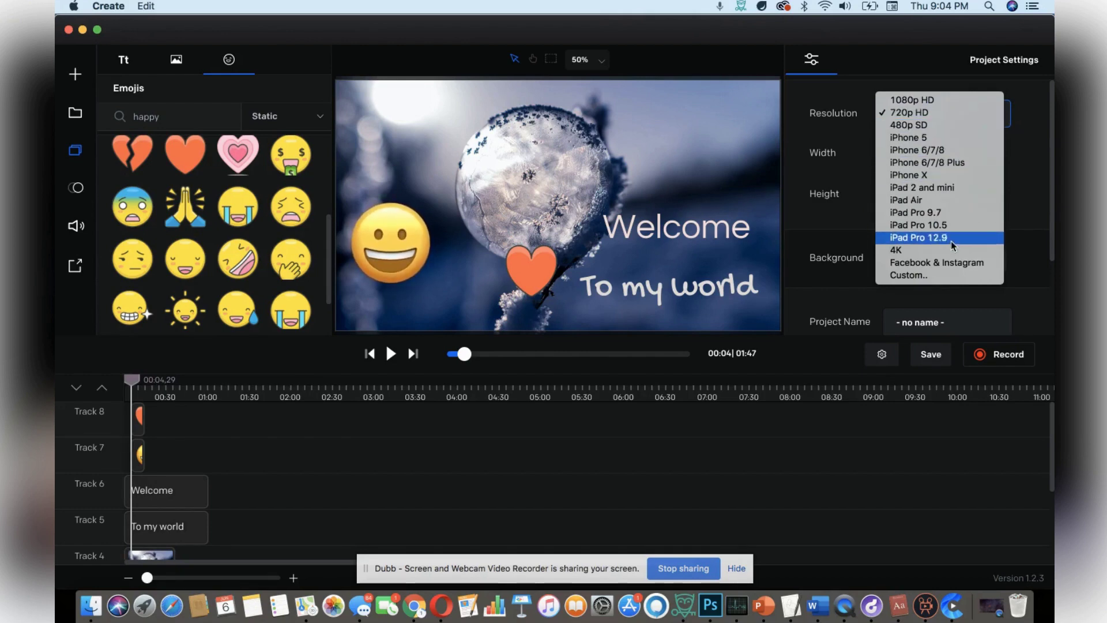
left_click(1024, 205)
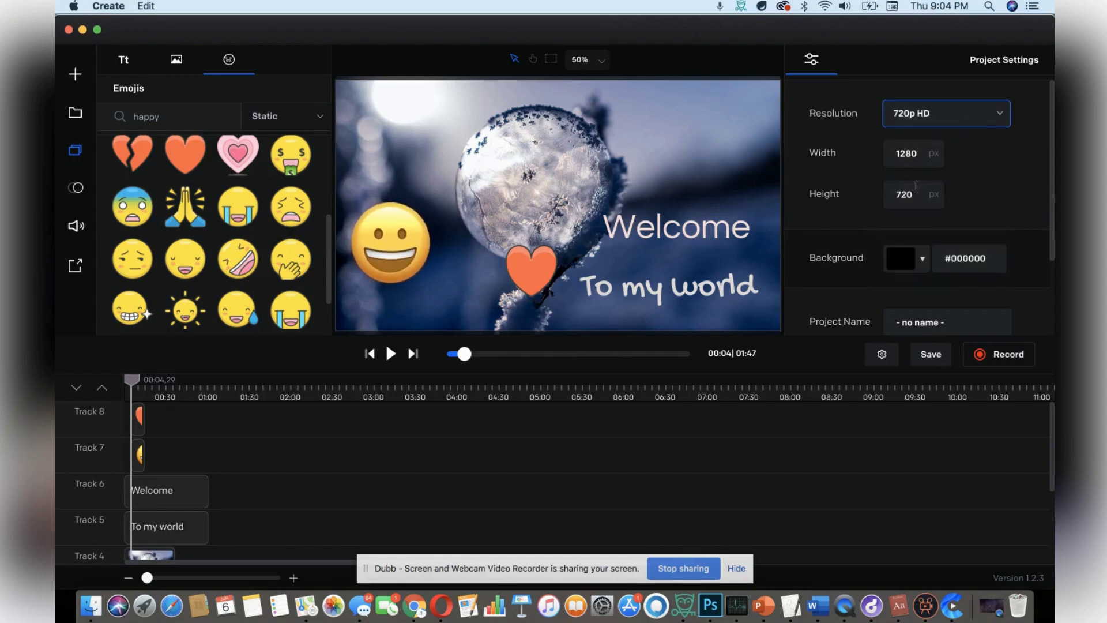
left_click(927, 259)
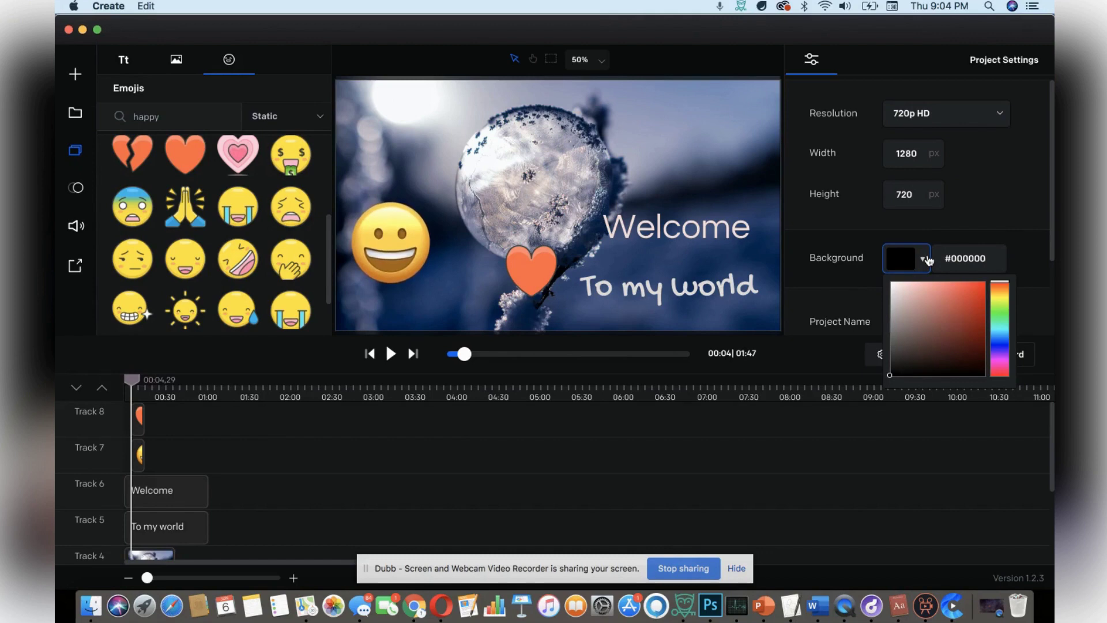
left_click(987, 222)
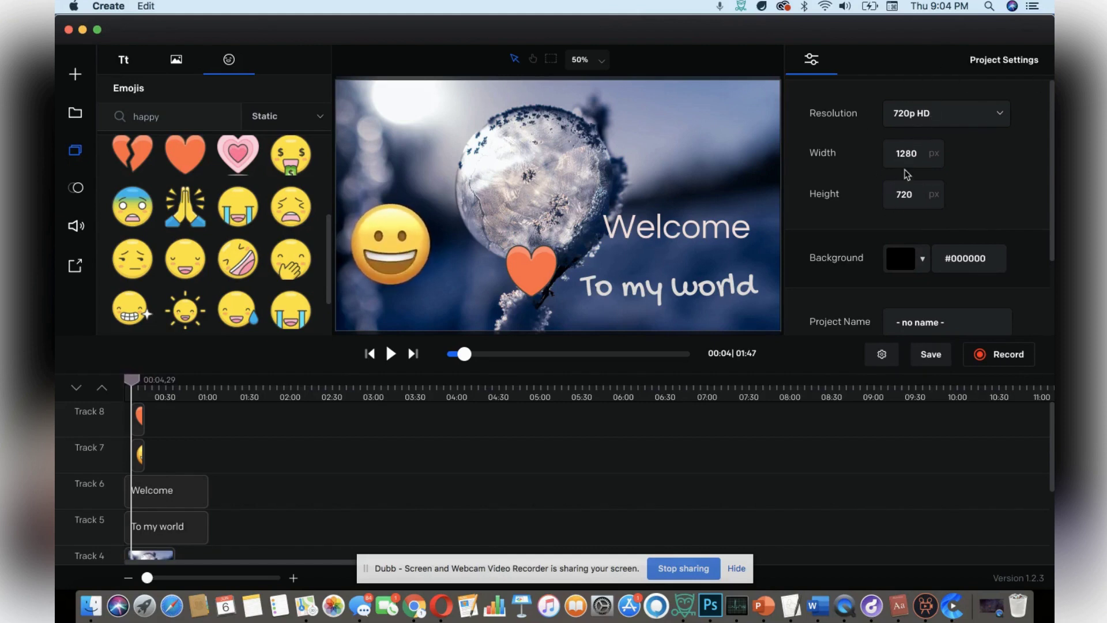
left_click(1004, 121)
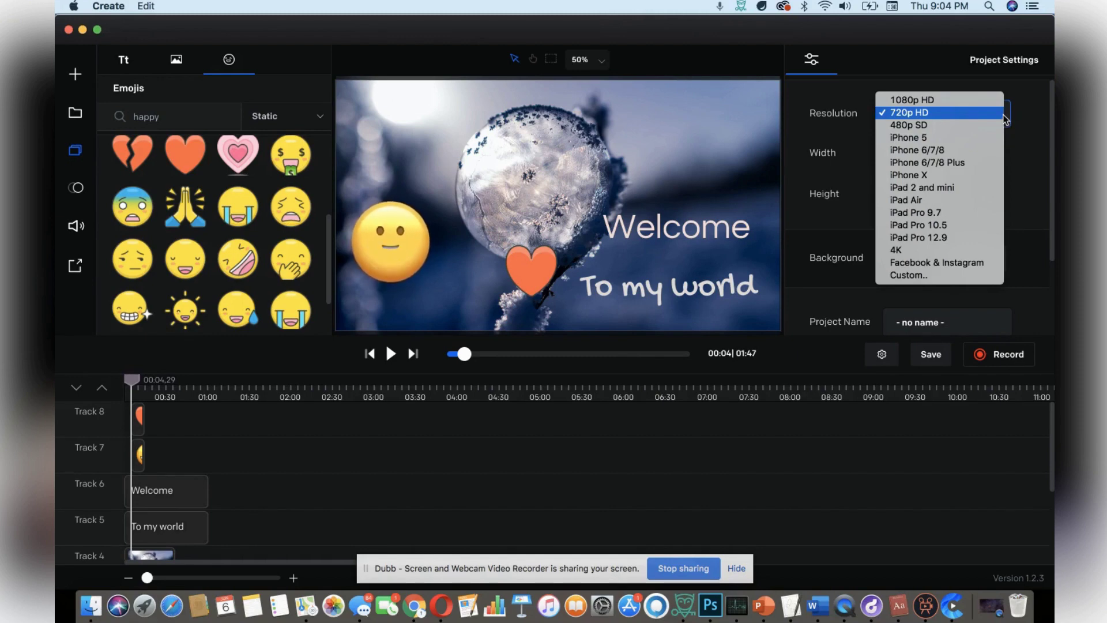
left_click(1031, 143)
Step: Set the project resolution to the Facebook & Instagram preset
left_click(406, 245)
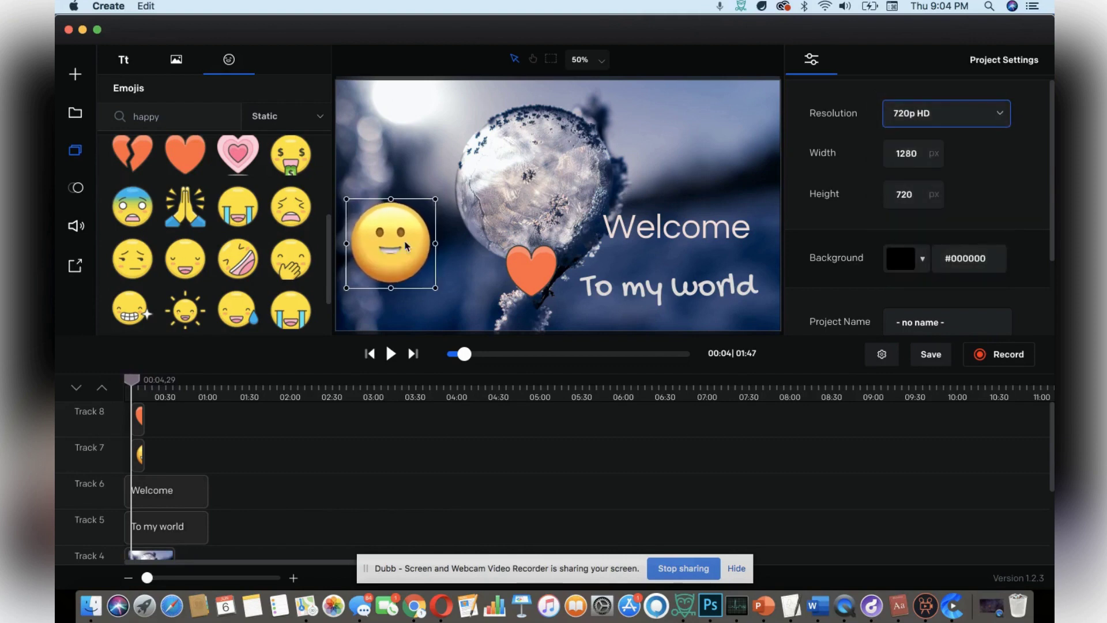
left_click(949, 119)
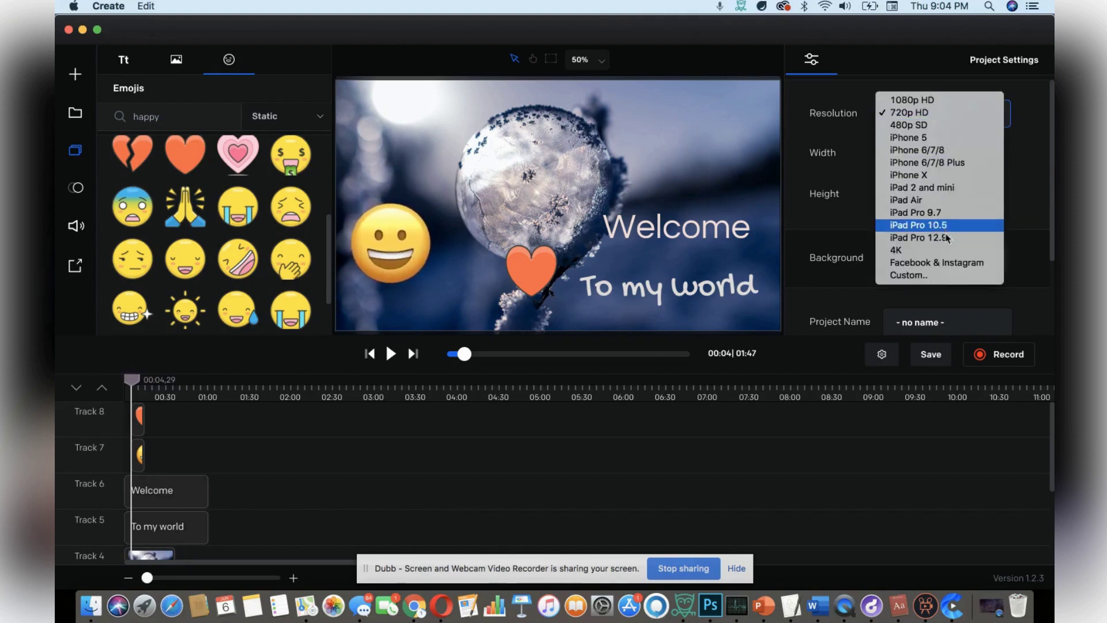
left_click(945, 264)
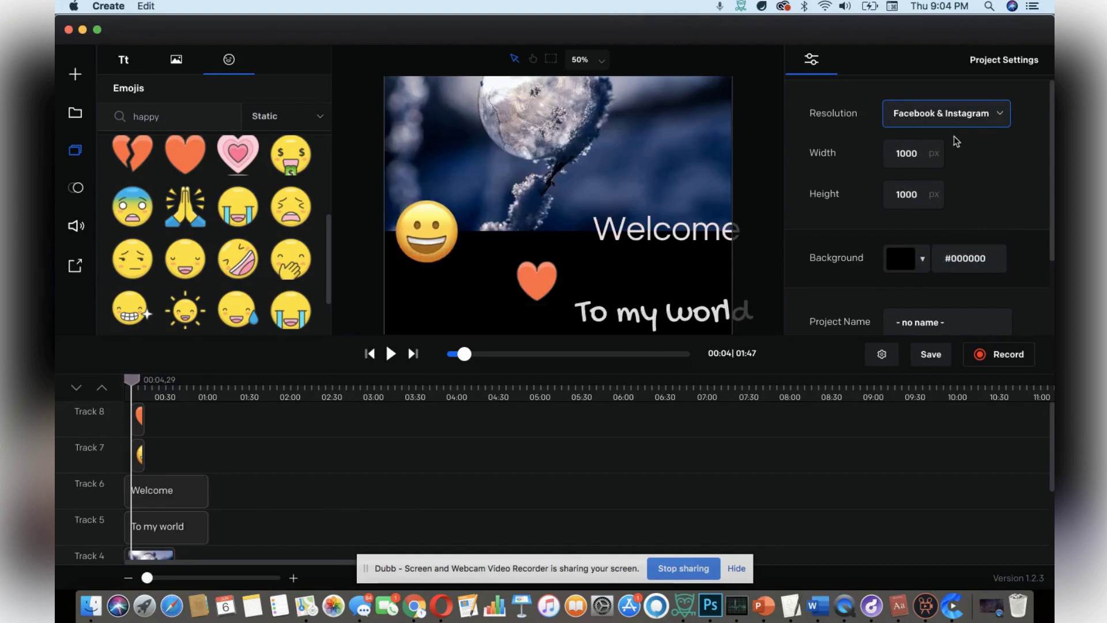
Step: Move the frosted bubble image down behind the texts and enlarge it to cover the visible part of the square canvas
left_click(593, 176)
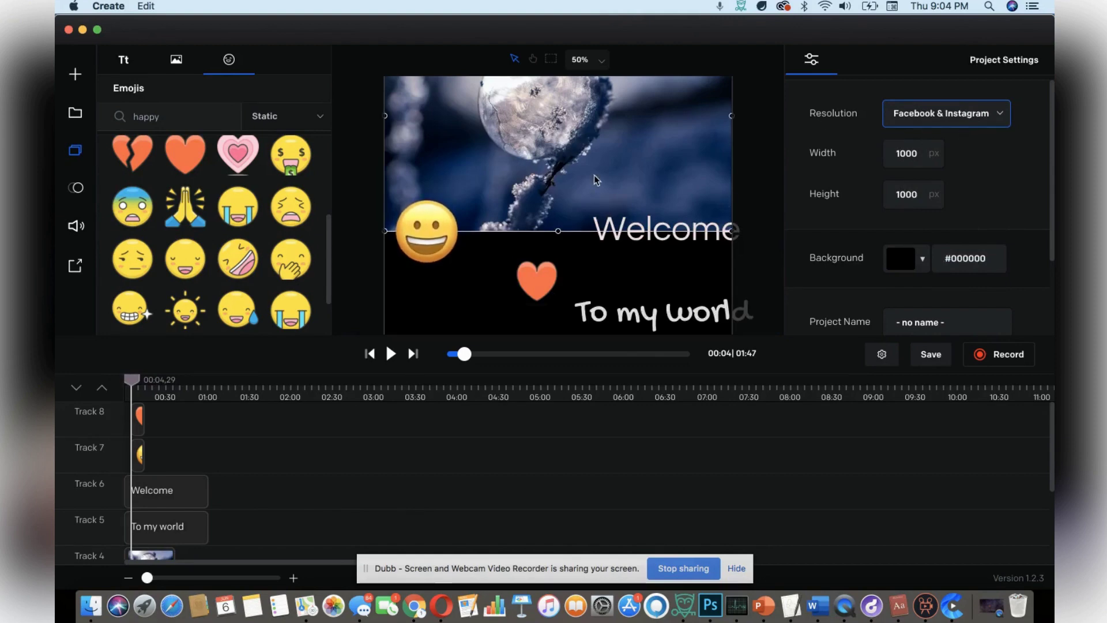
left_click_drag(594, 174, 601, 275)
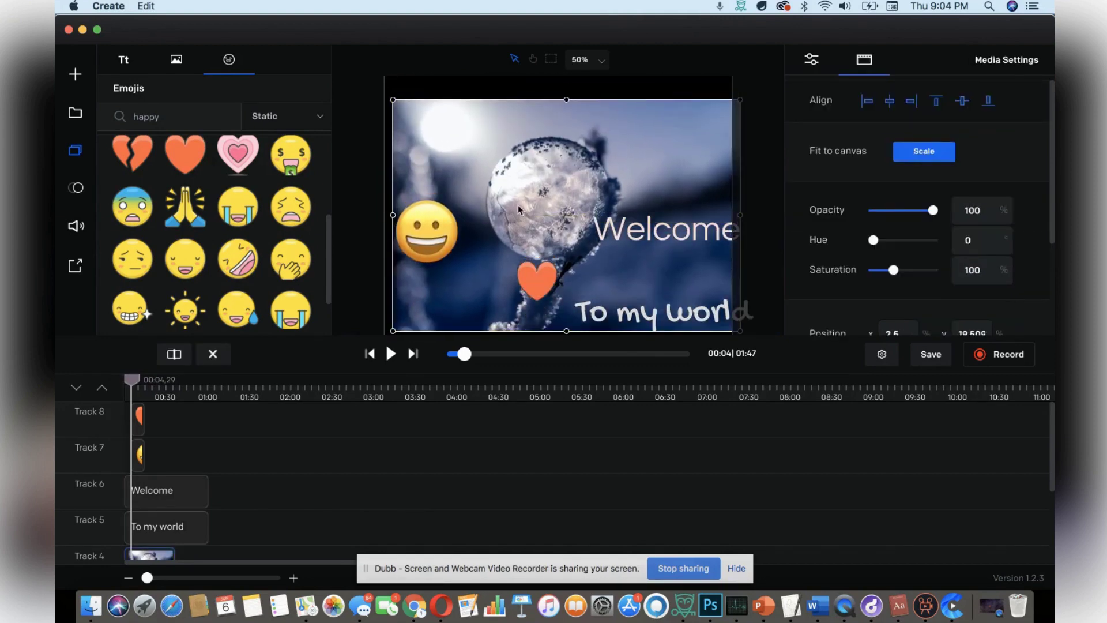
left_click_drag(392, 99, 382, 78)
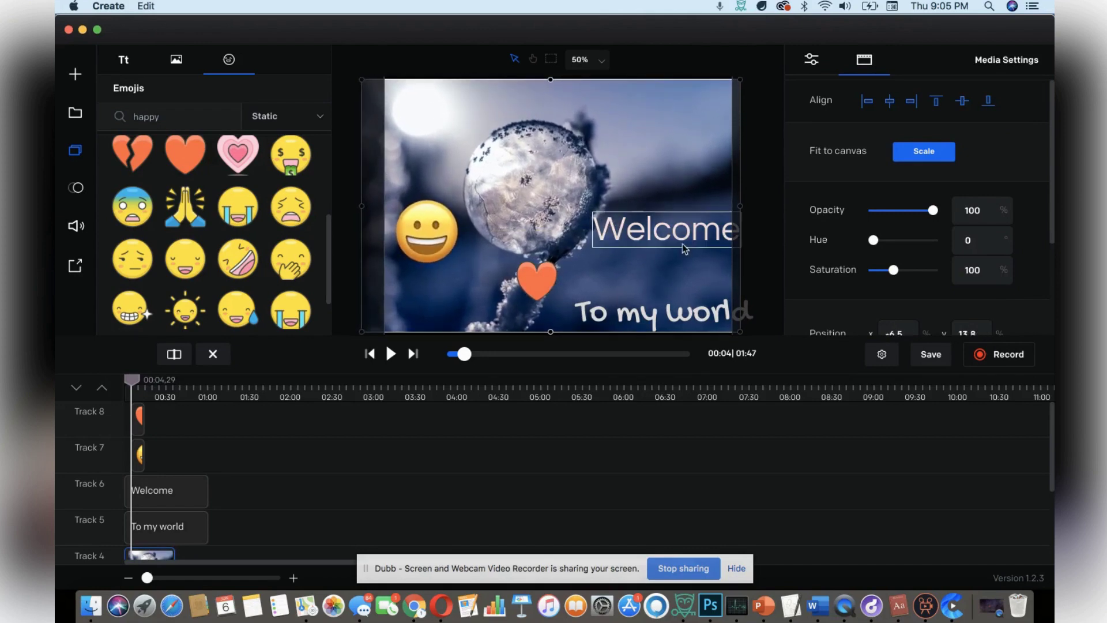
Step: View the video publishing options, and export the project template as project.zip to the Downloads folder
left_click(74, 267)
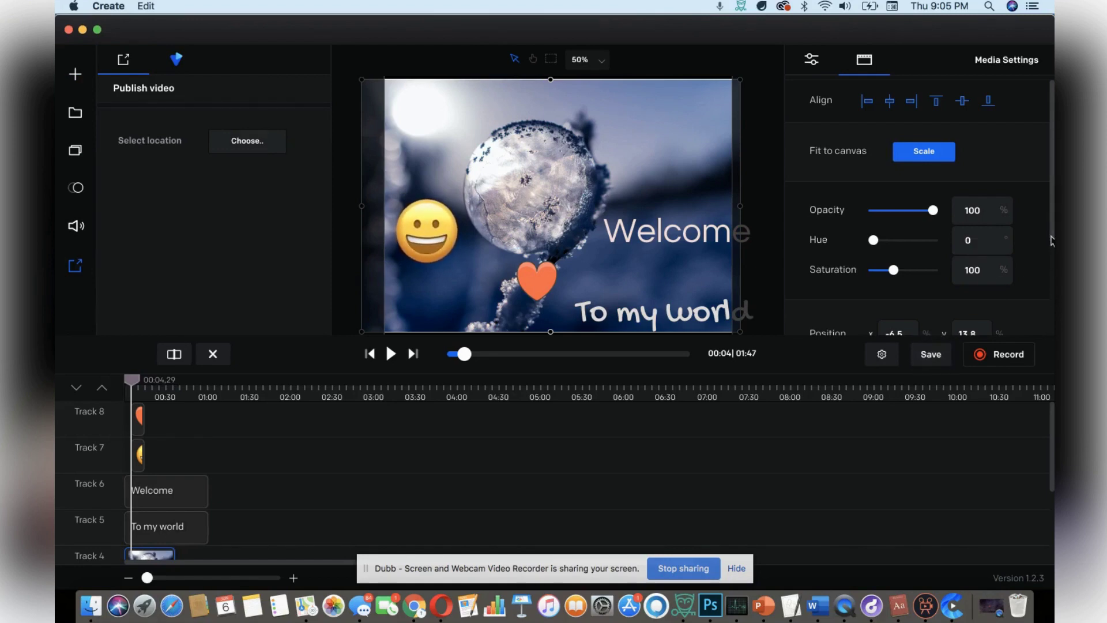
scroll(1050, 241, "down", 5)
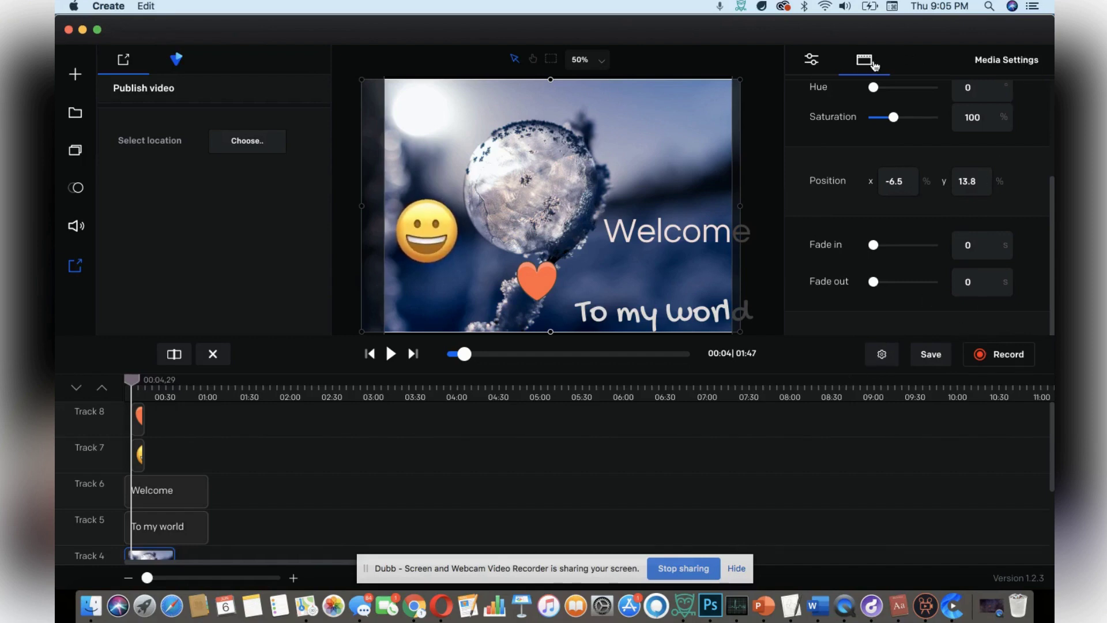
left_click(833, 60)
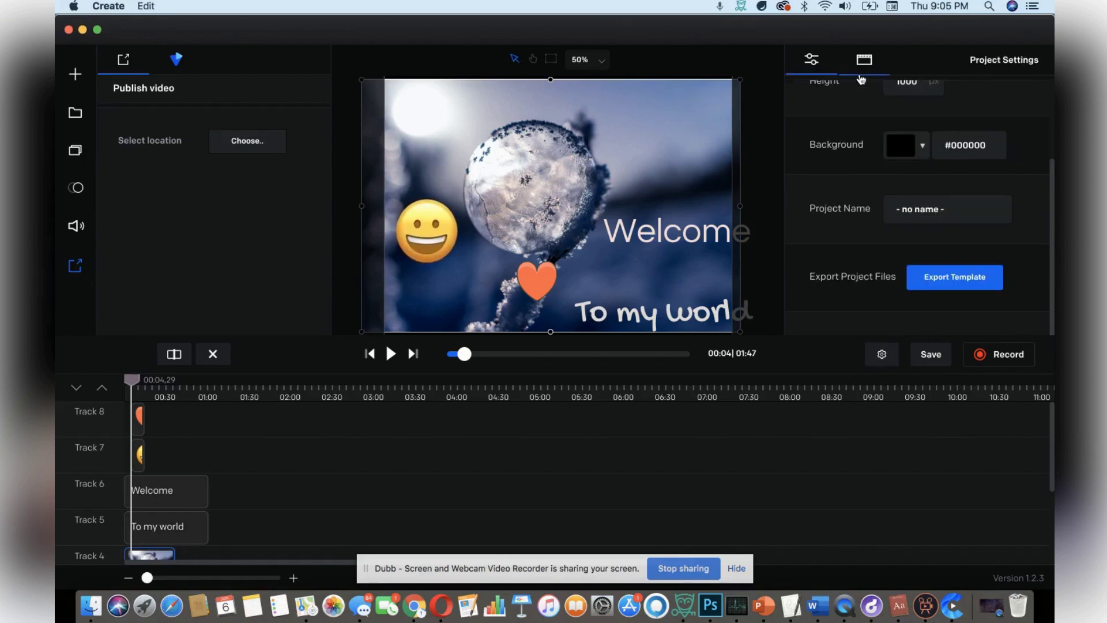
left_click(963, 281)
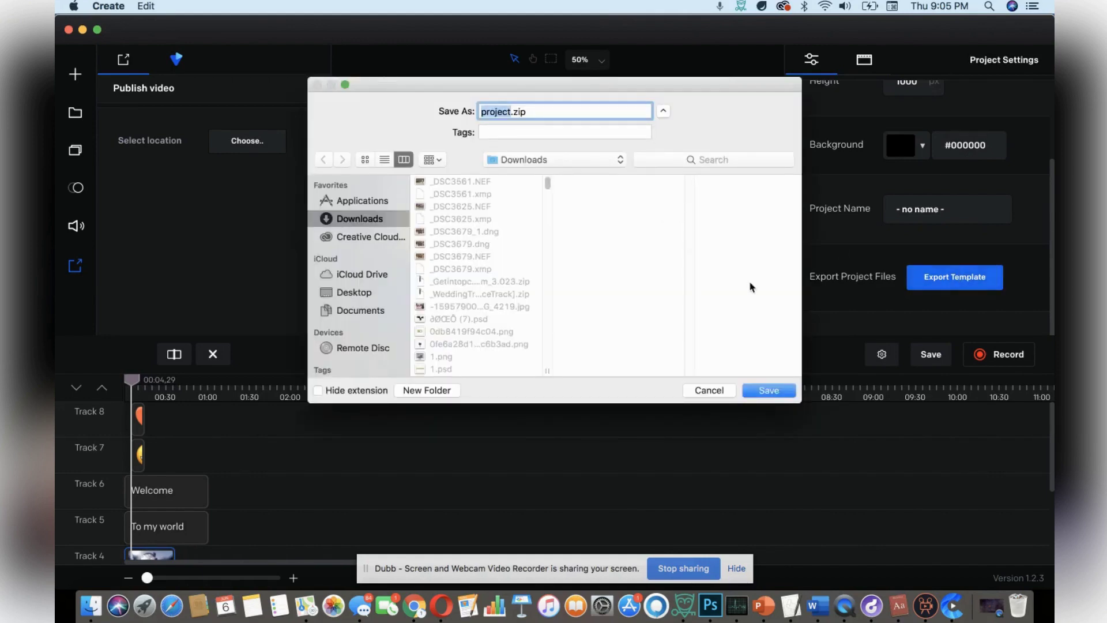
left_click(755, 389)
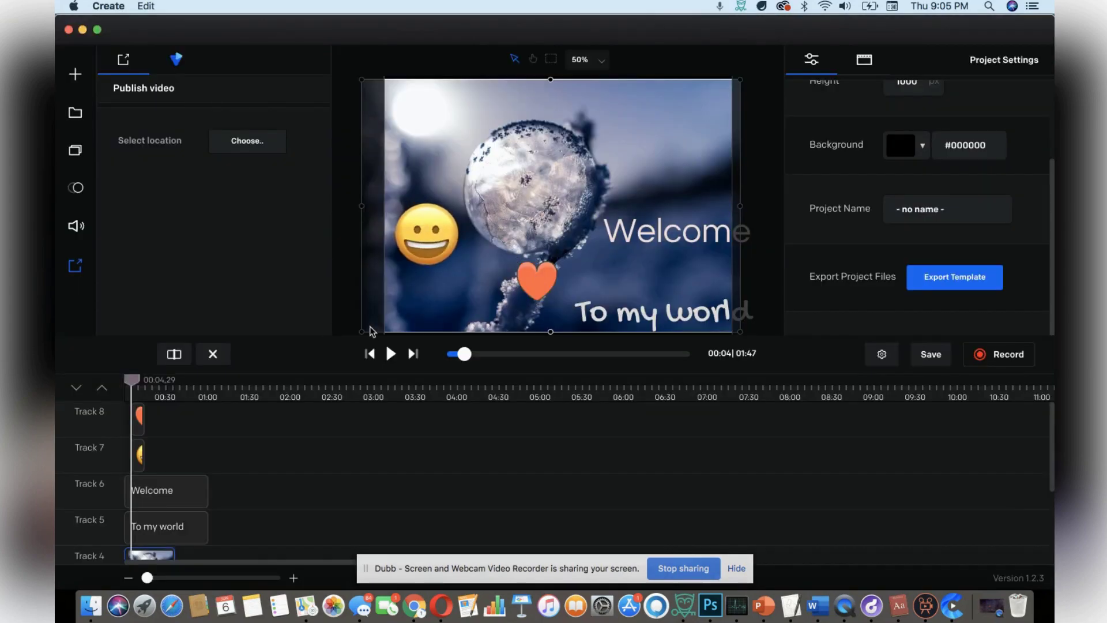
Step: Delete the frosted bubble image from the project
left_click(213, 358)
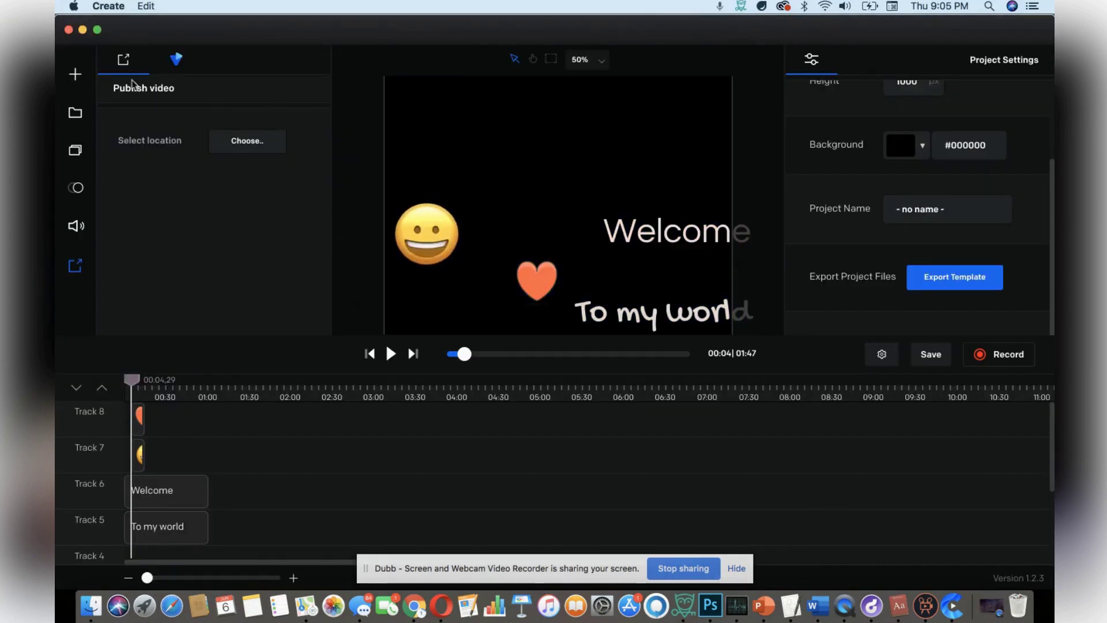
left_click(144, 6)
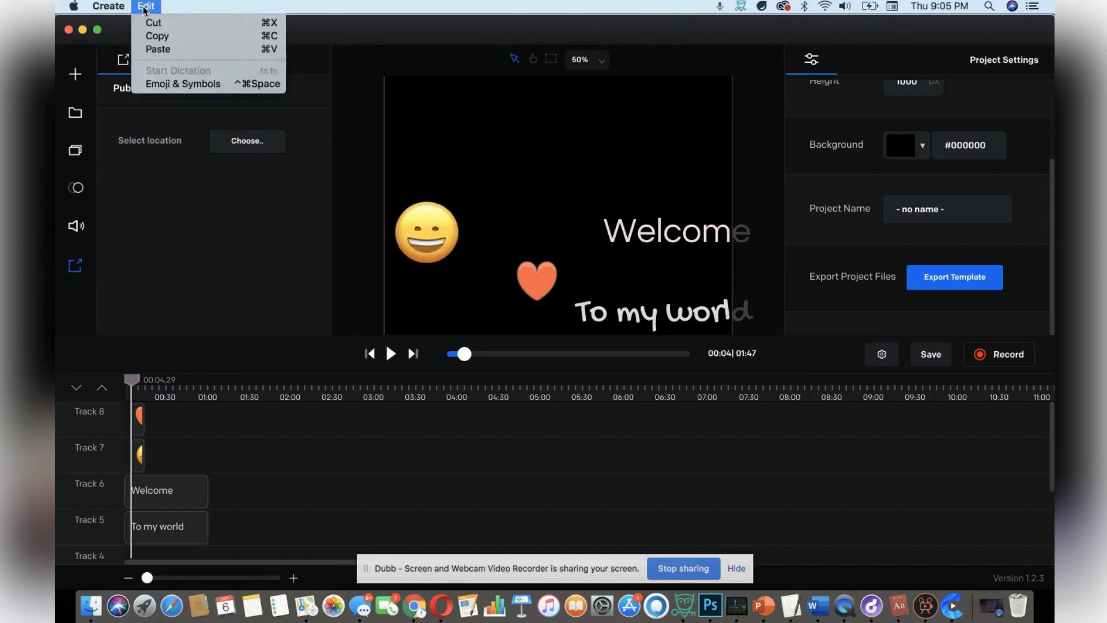
mouse_move(109, 6)
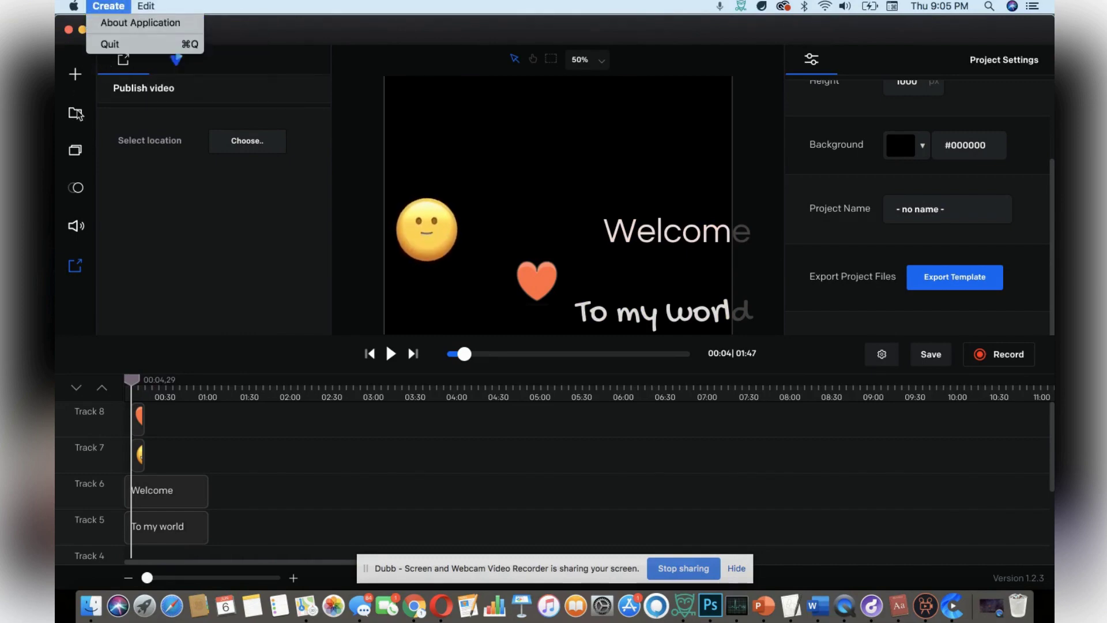
left_click(633, 164)
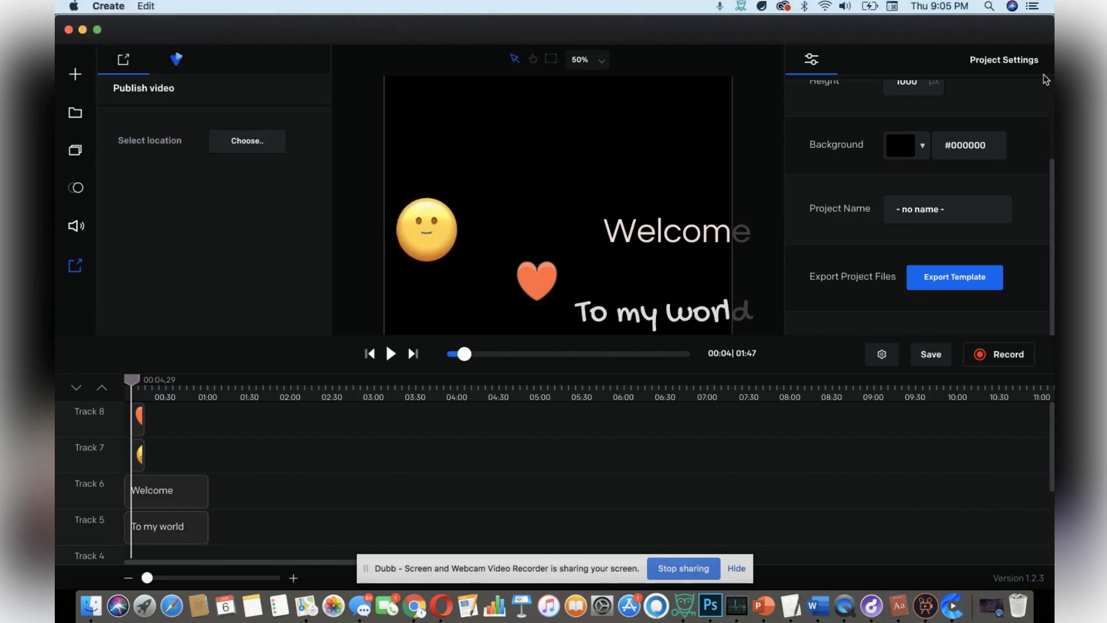
Step: Hide the project settings, and close the project without saving the changes
left_click(882, 353)
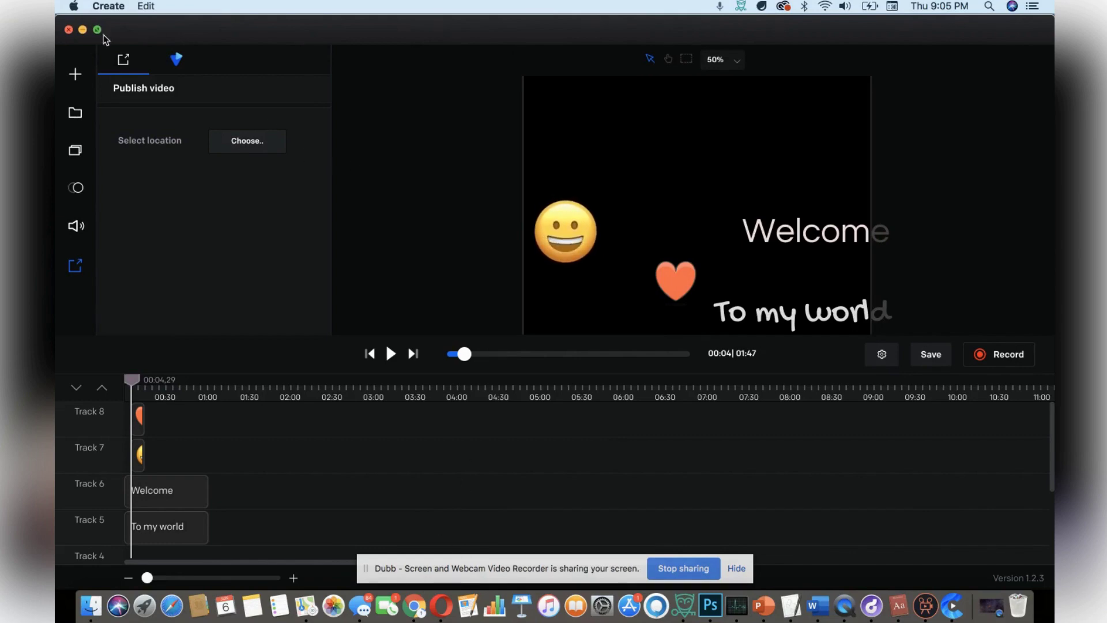
left_click(68, 30)
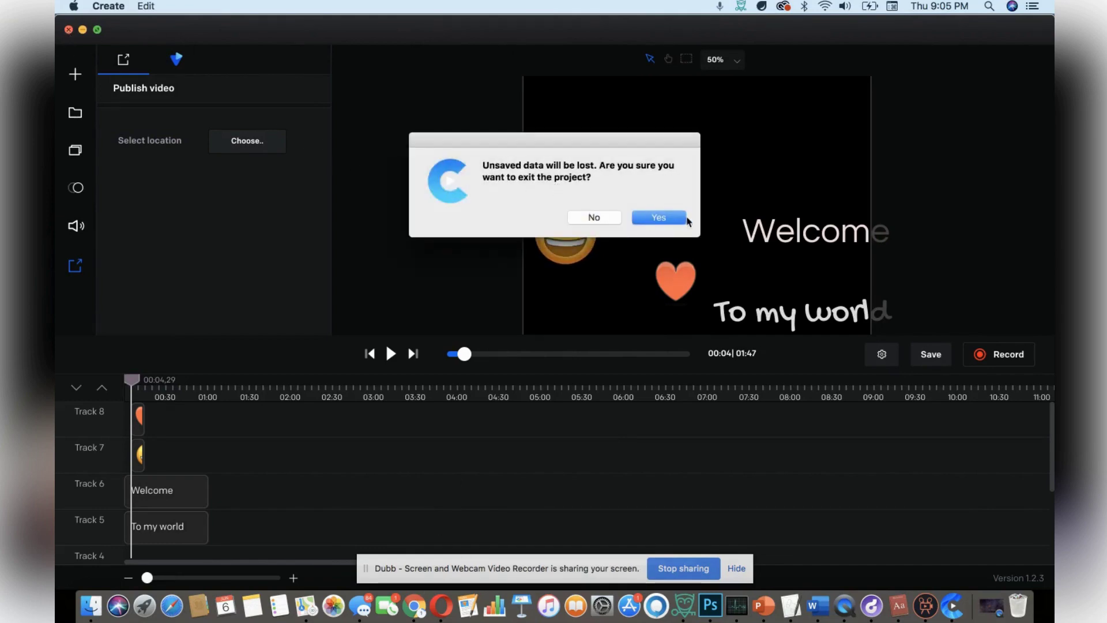
left_click(655, 217)
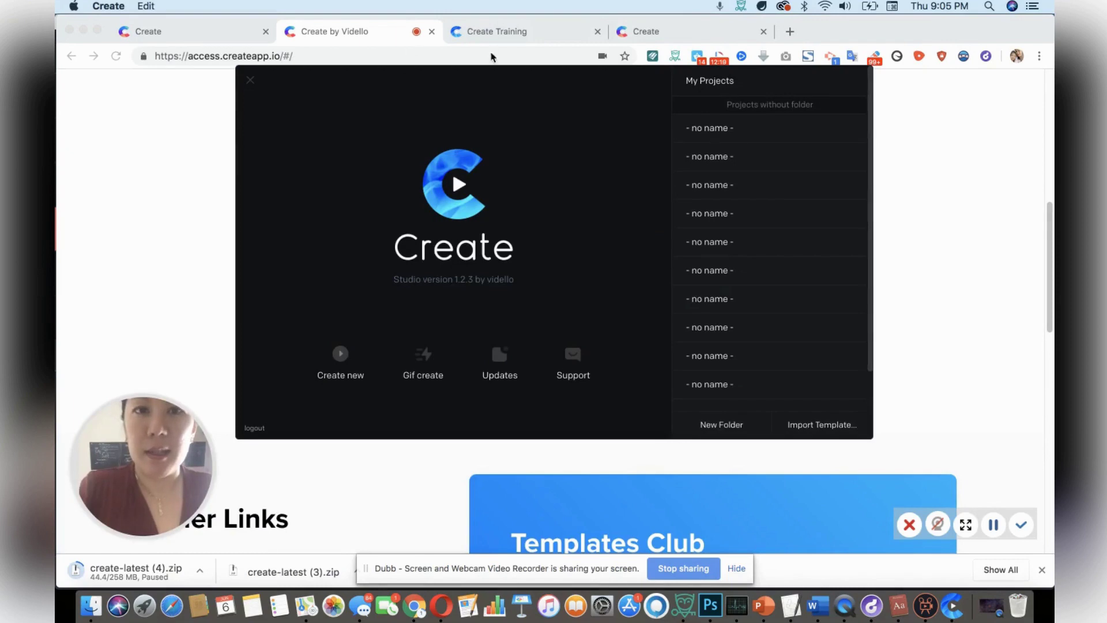
Step: Switch to the Create sales page in Chrome and read the support chat's reply about plans and pricing
left_click(636, 36)
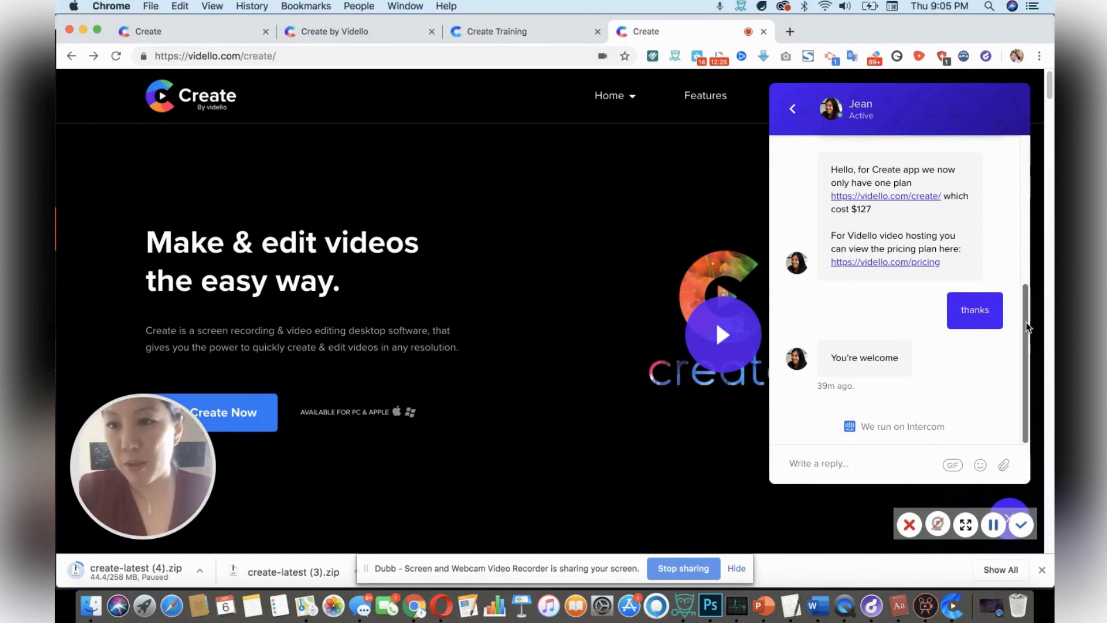
scroll(1020, 326, "up", 5)
scroll(1017, 340, "down", 5)
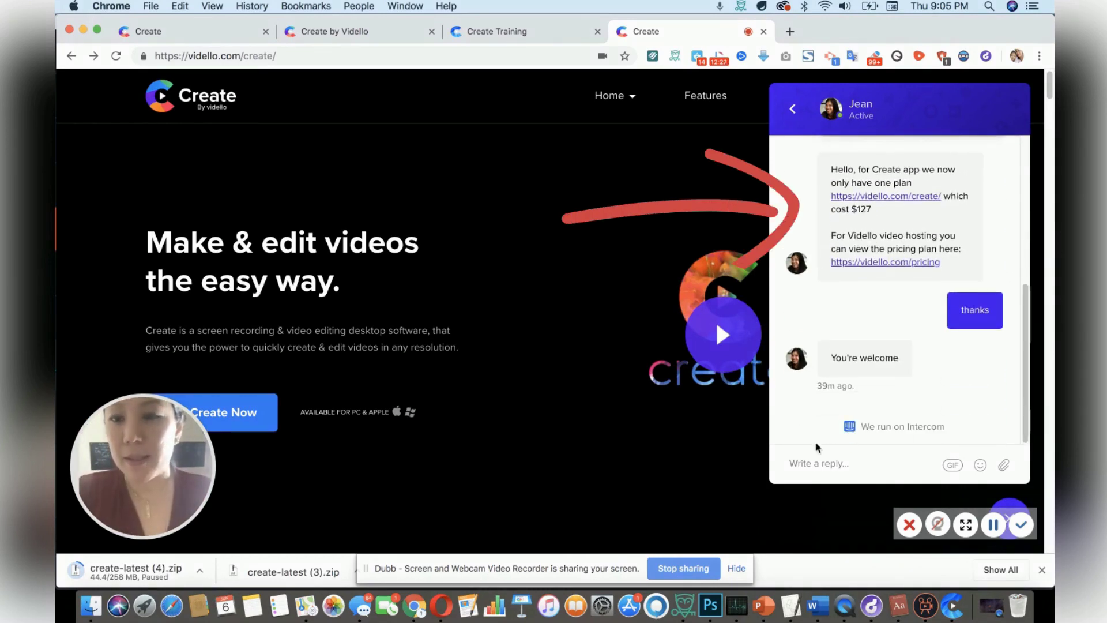
left_click(904, 470)
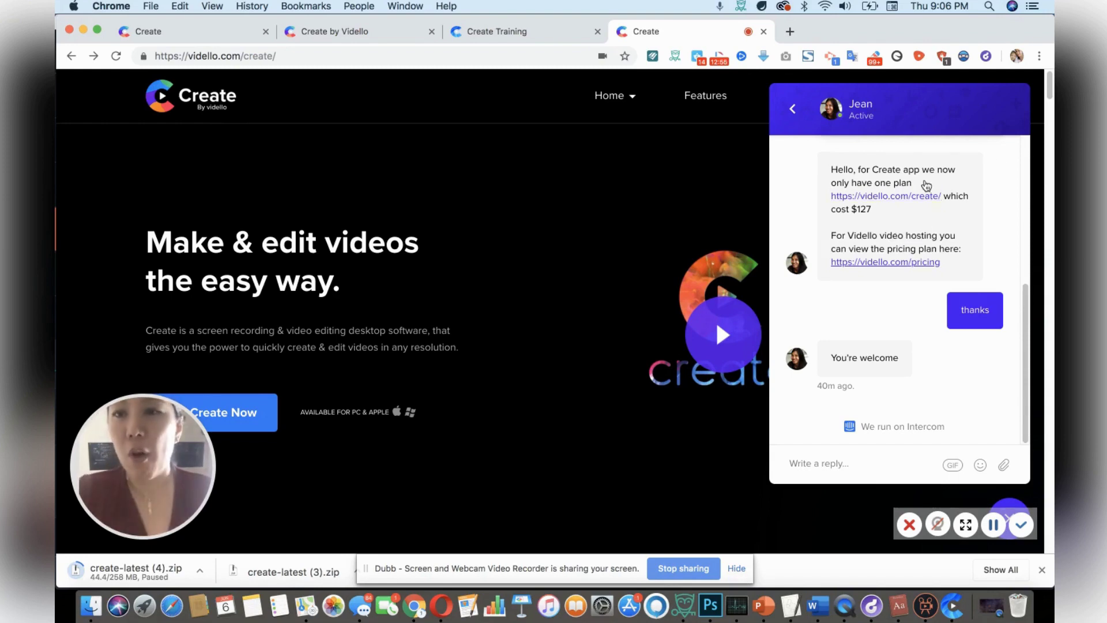
Step: Close the support chat, and examine the feature list and FAQ further down the Create sales page
left_click_drag(1048, 95, 1050, 404)
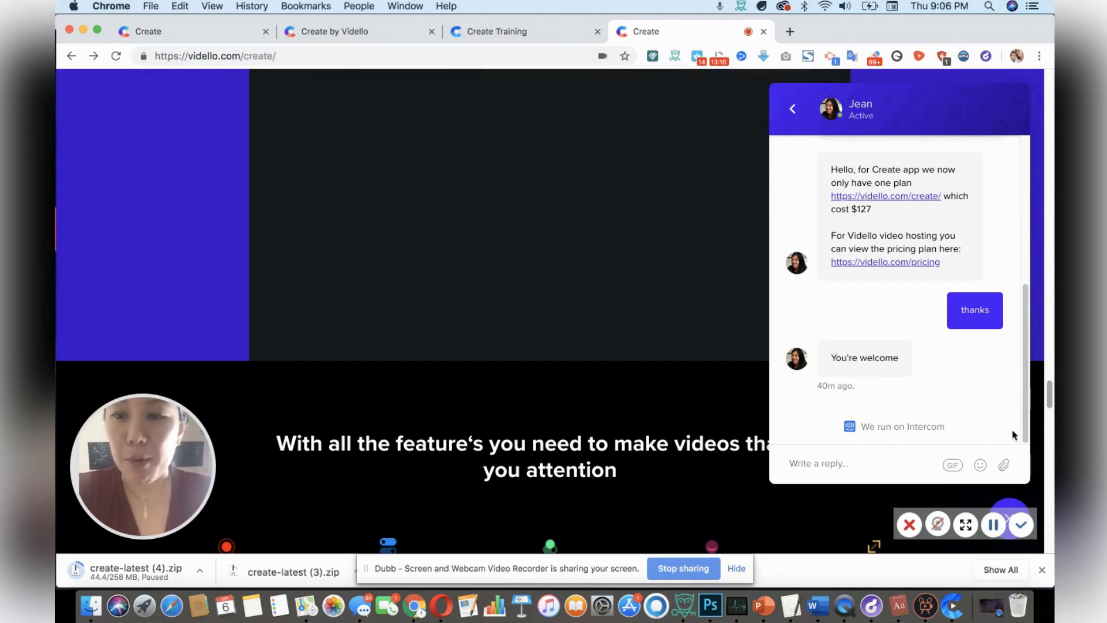
left_click(1014, 503)
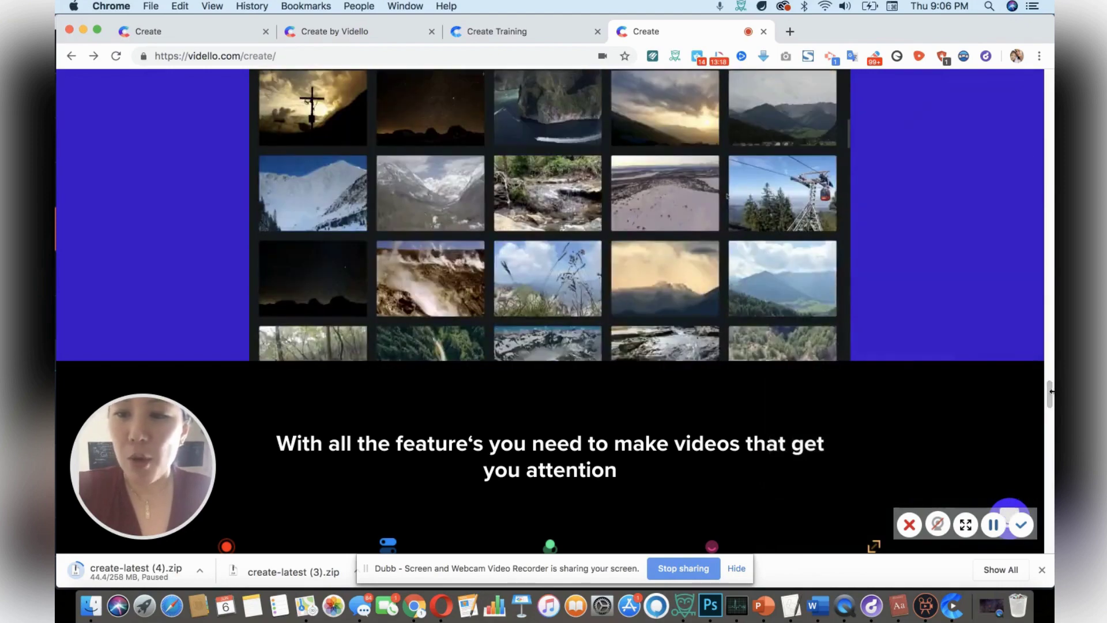
left_click_drag(1049, 401, 1050, 424)
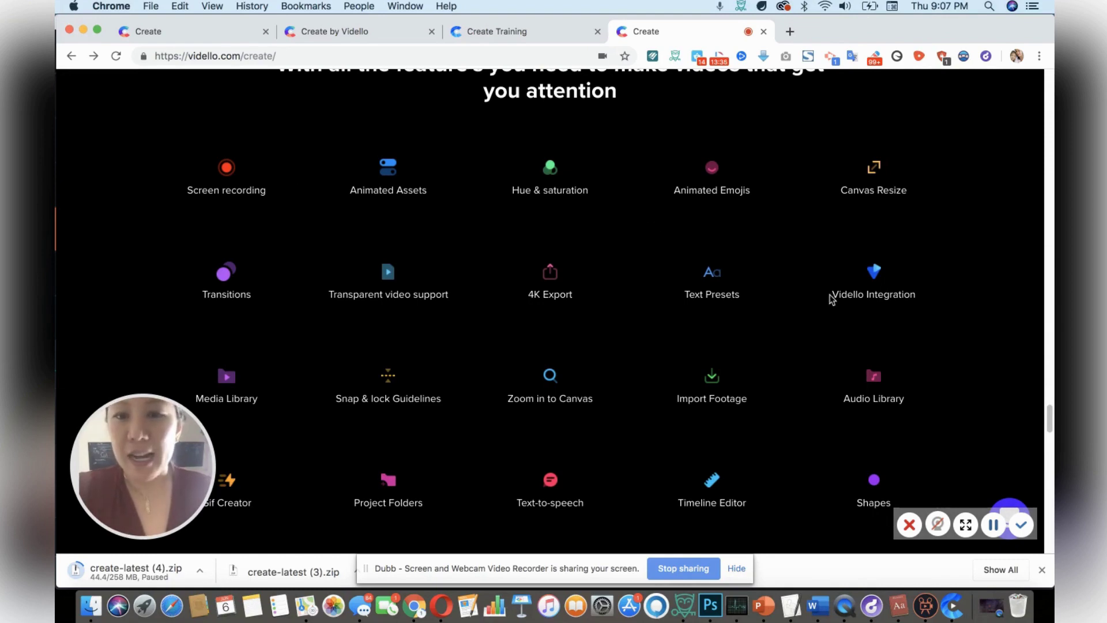
left_click_drag(1049, 424, 1050, 535)
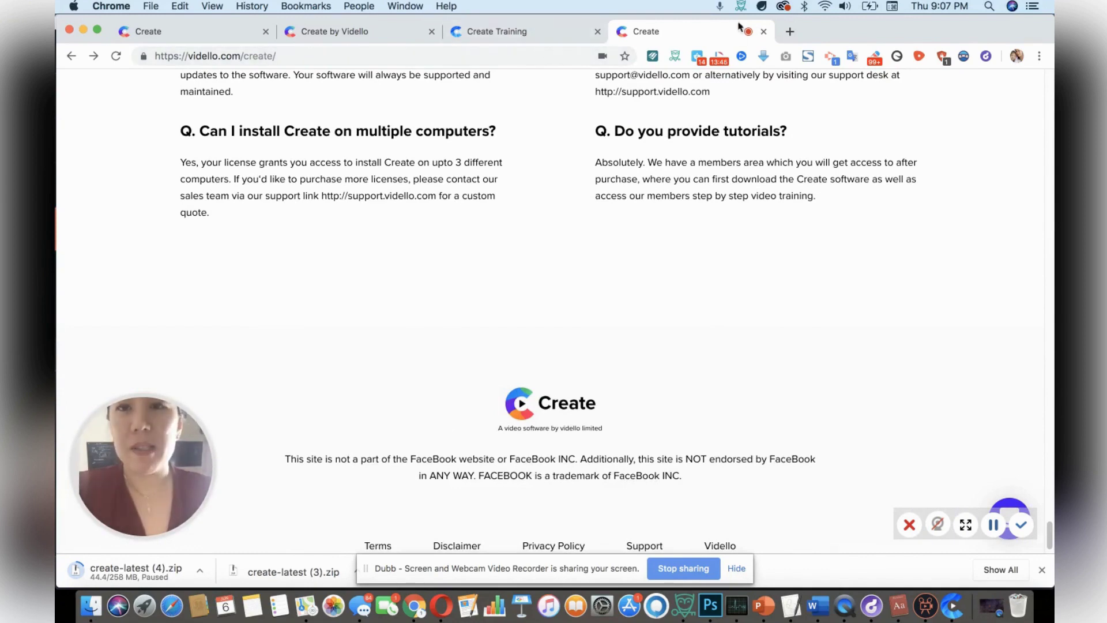
Step: Open the Create Training site and go to the "Importing media" lesson under Getting Started
left_click(529, 32)
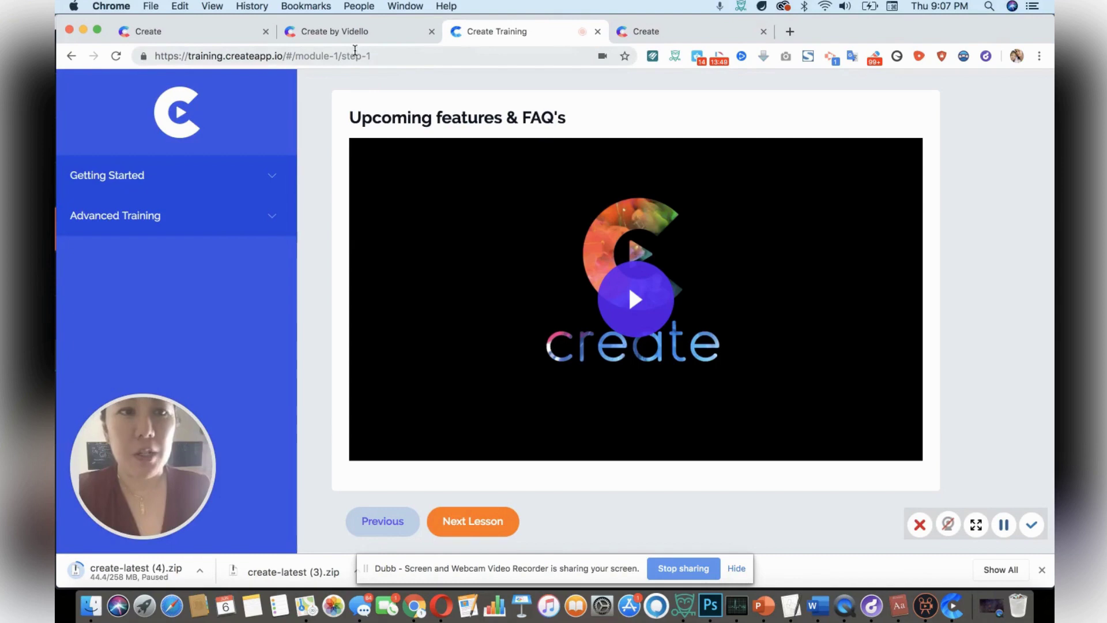
left_click(155, 176)
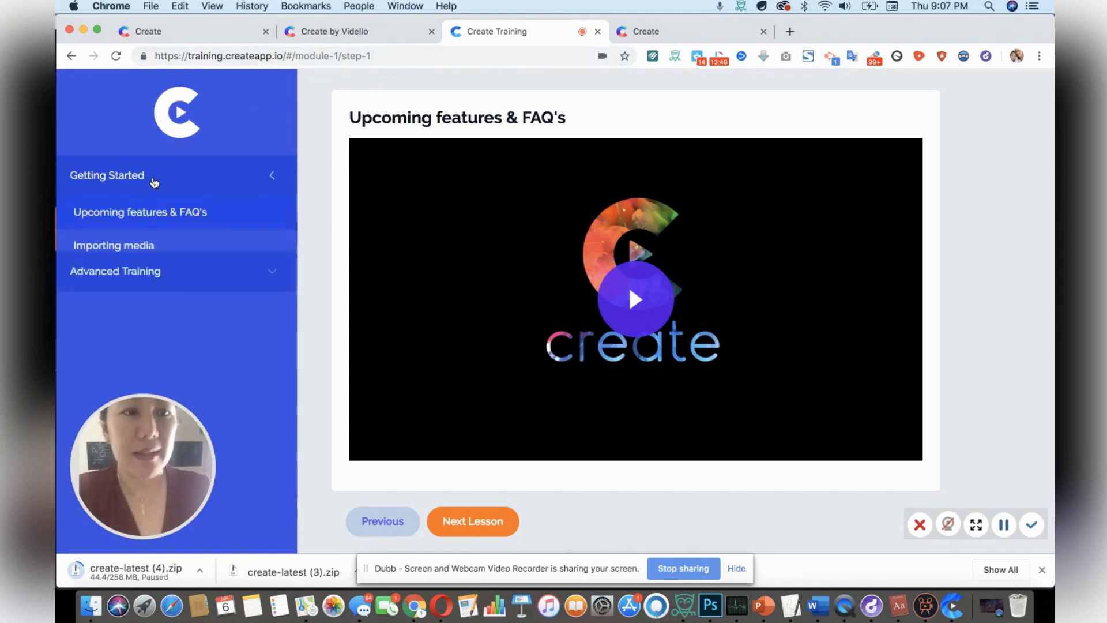
left_click(153, 246)
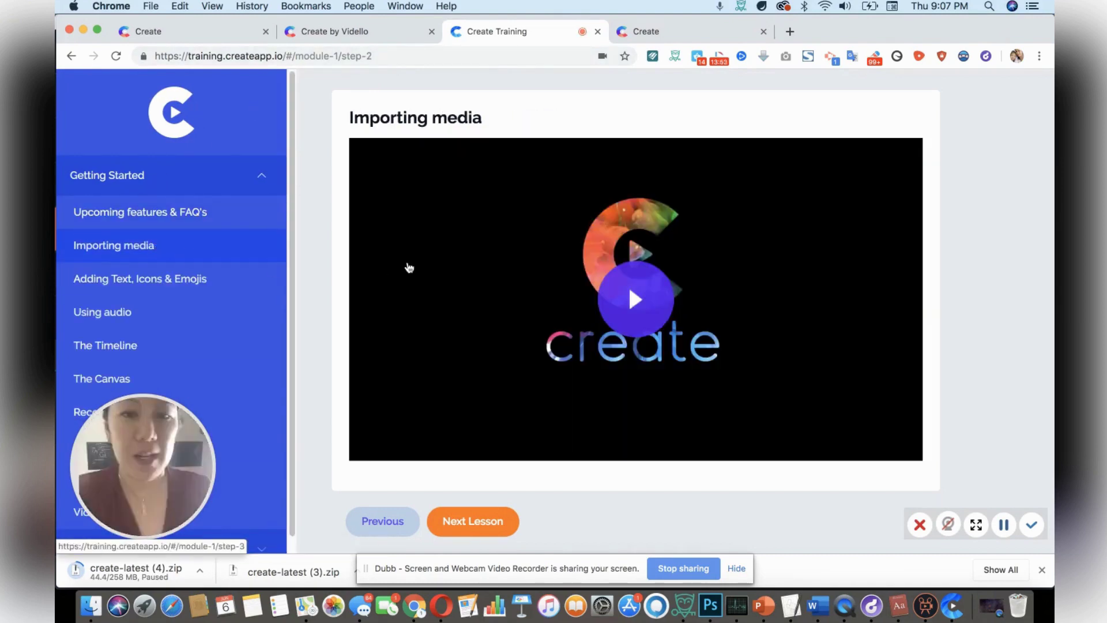
Step: Play the "Importing media" lesson video, and return to the Create sales page on vidello.com
left_click(629, 293)
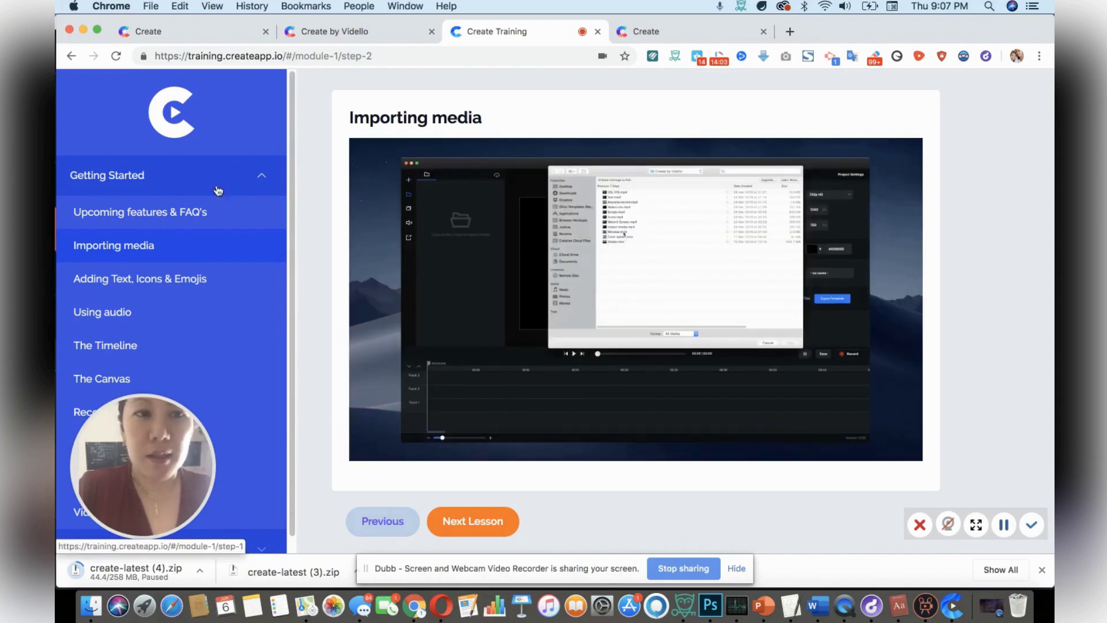
left_click(353, 35)
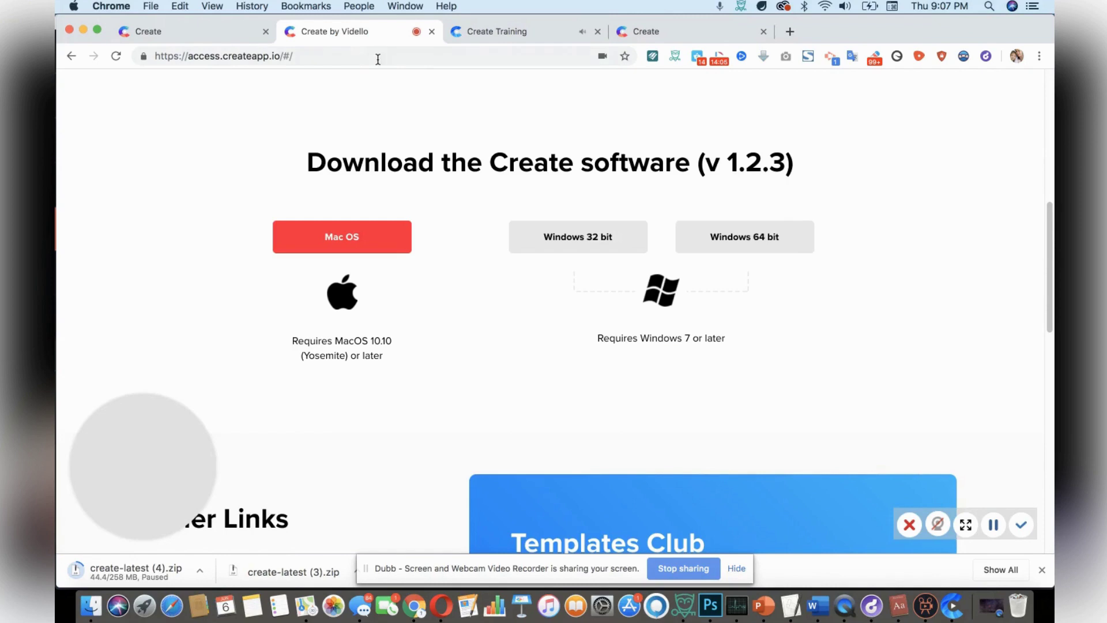
left_click(229, 38)
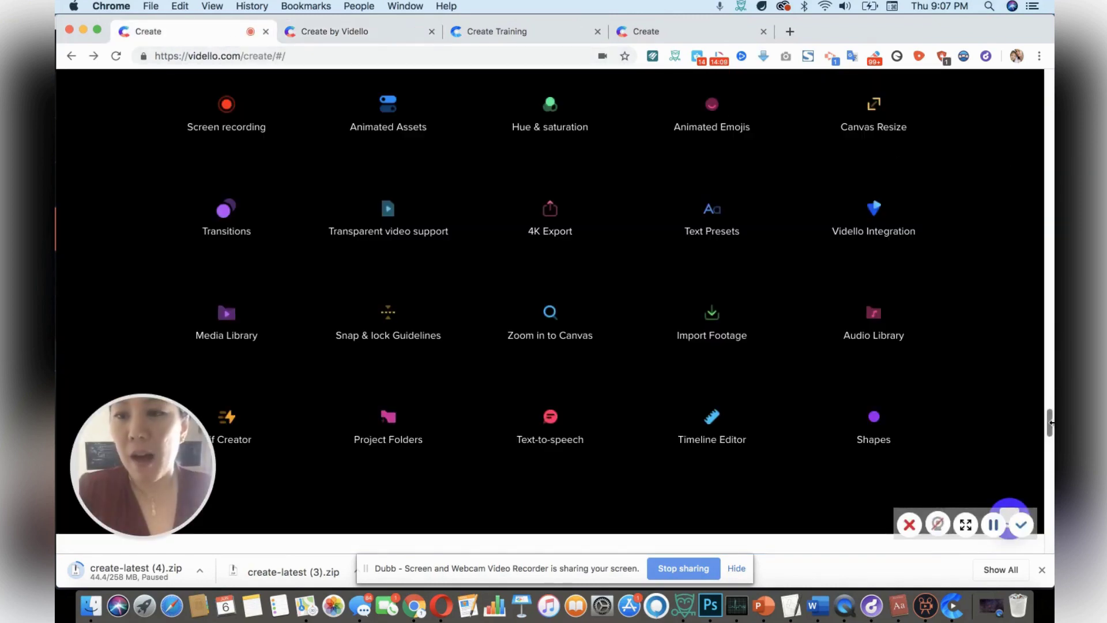
Step: Examine the feature grid and the editor preview above it on the sales page, and open the screen recorder extension's controls
left_click_drag(1049, 427, 1051, 405)
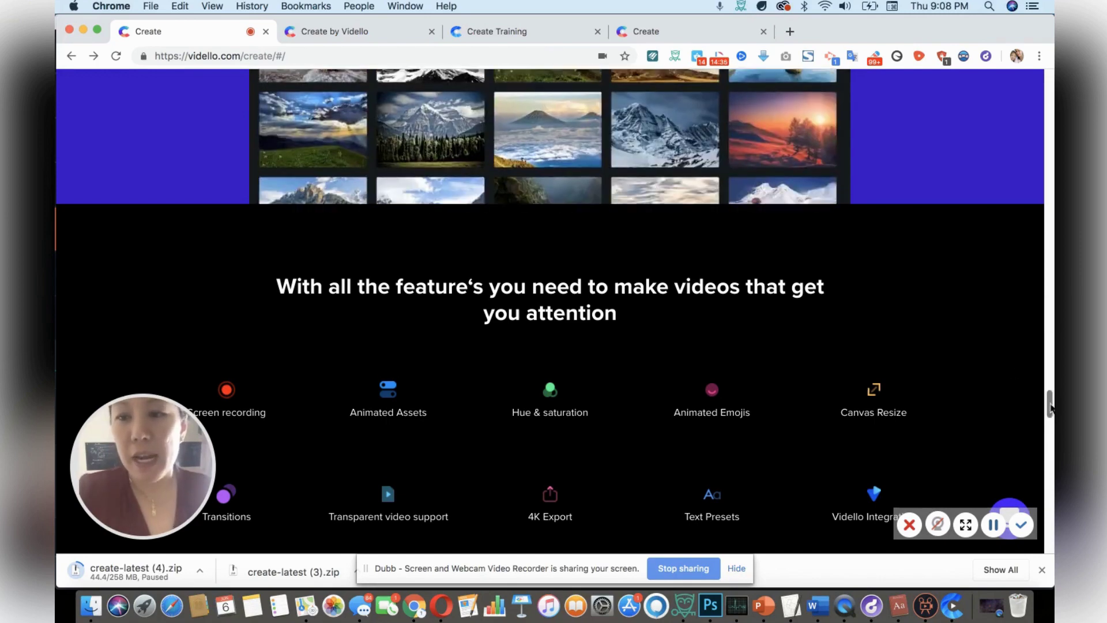
scroll(1049, 395, "up", 4)
scroll(1050, 395, "up", 2)
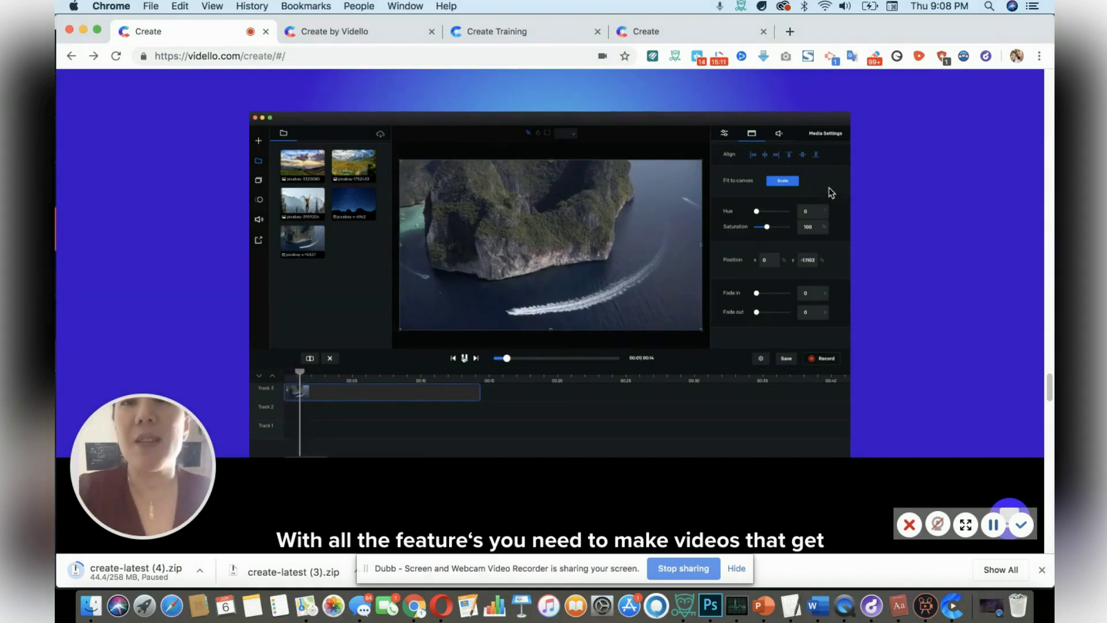
left_click(720, 60)
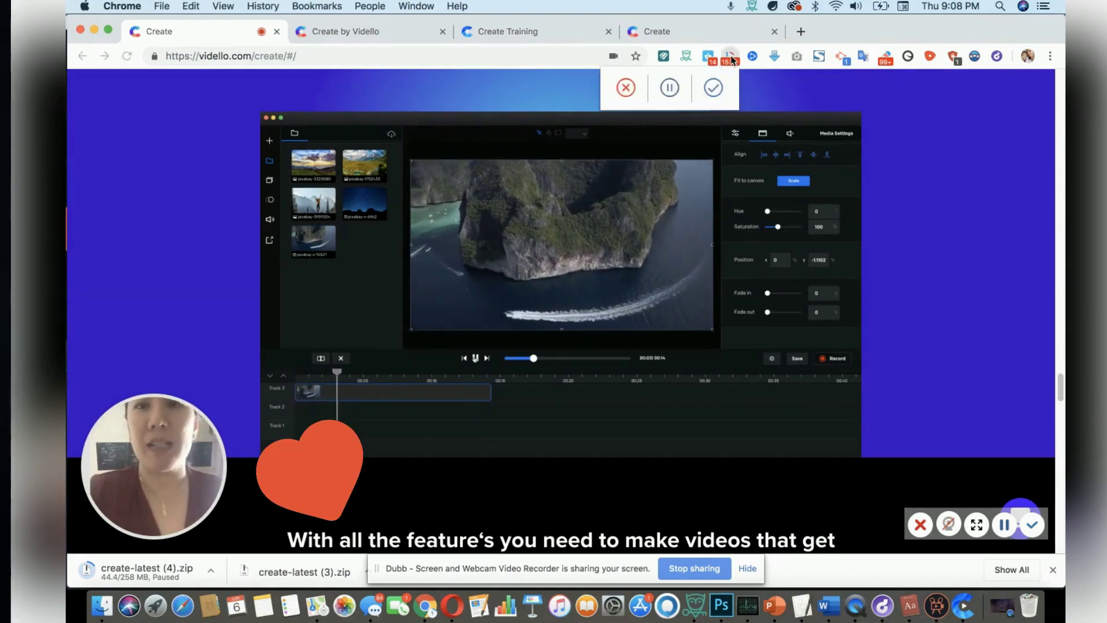